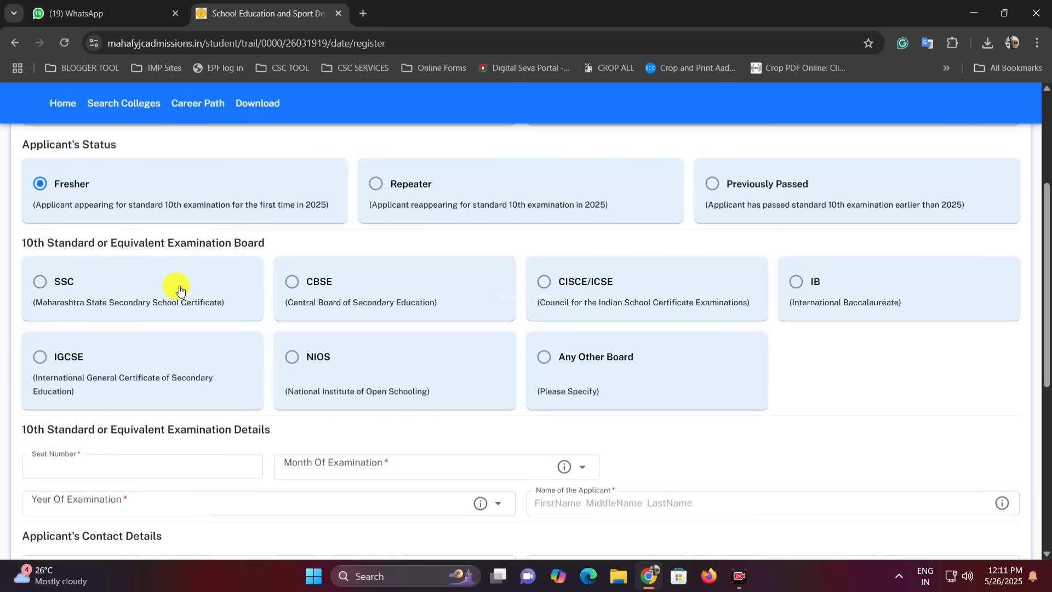
Step: Try the SSC, CBSE, IB, IGCSE, NIOS and Any Other Board options for the examination board and view the other-board list
{"action": "left_click", "coordinate": [127, 292]}
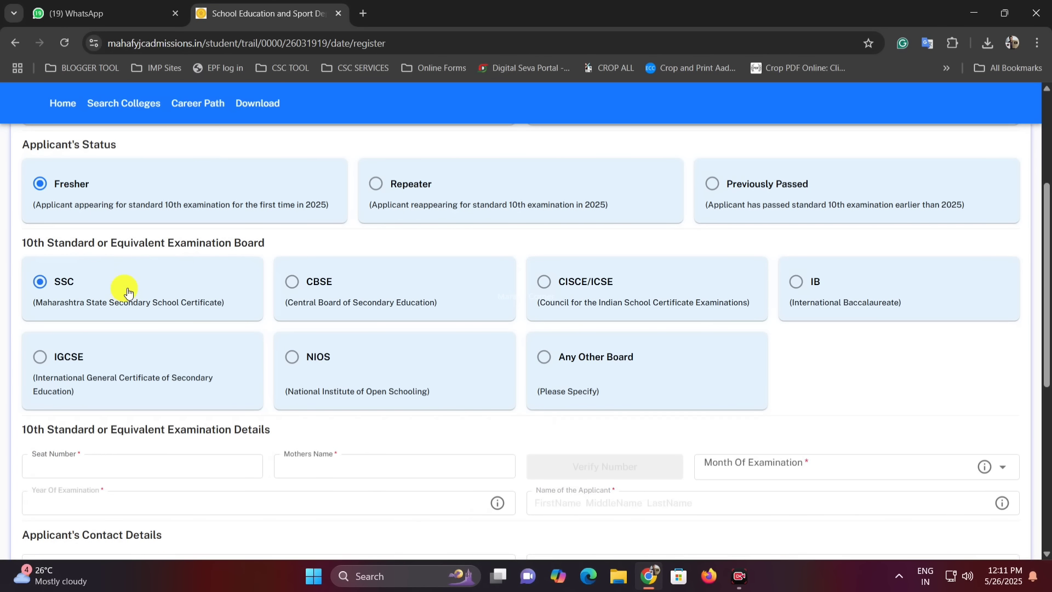
{"action": "left_click", "coordinate": [334, 286]}
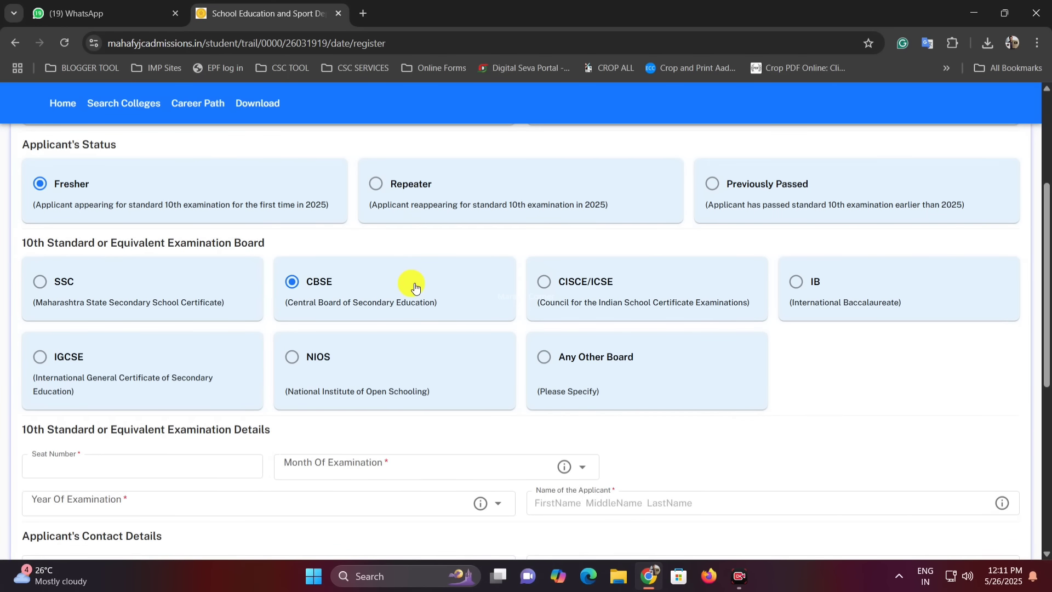
{"action": "left_click", "coordinate": [581, 285]}
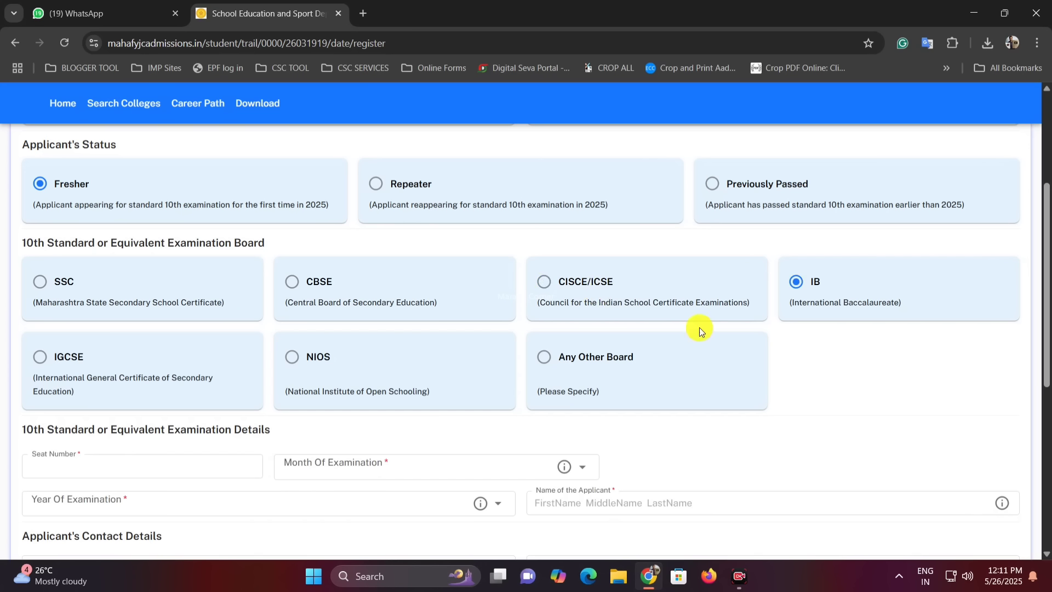
{"action": "left_click", "coordinate": [190, 369]}
{"action": "left_click", "coordinate": [294, 358]}
{"action": "left_click", "coordinate": [573, 350]}
{"action": "left_click", "coordinate": [323, 426]}
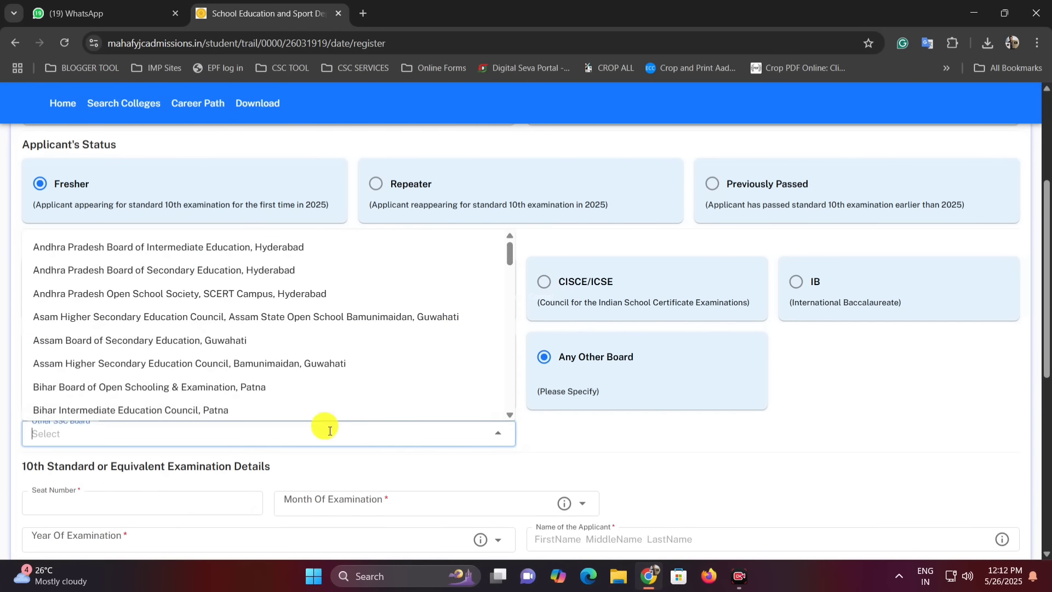
{"action": "left_click", "coordinate": [567, 446]}
Step: Choose SSC as the 10th standard examination board
{"action": "left_click", "coordinate": [178, 294]}
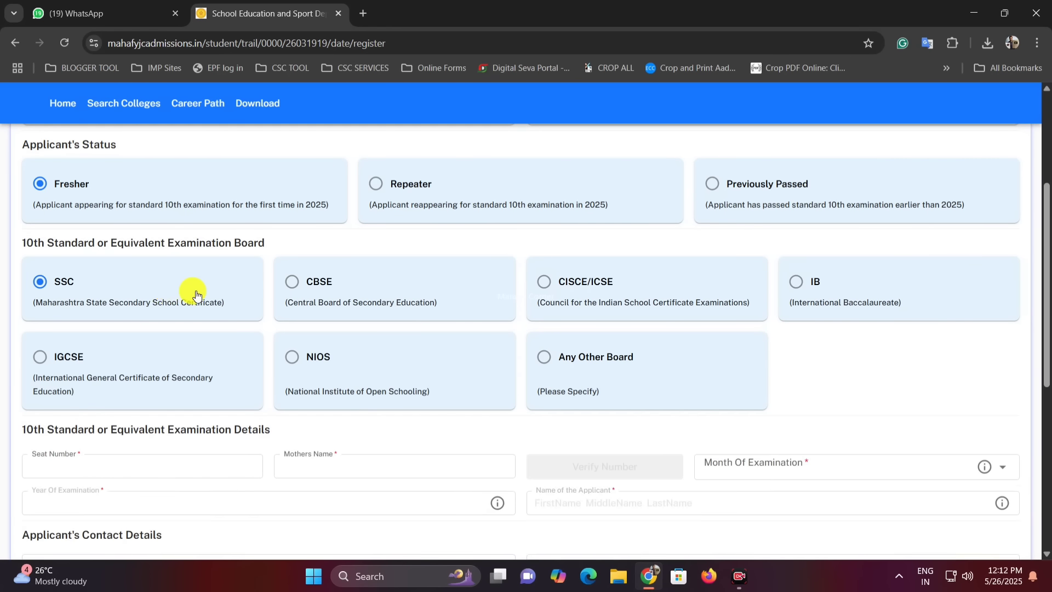
{"action": "scroll", "coordinate": [225, 269], "scroll_direction": "down", "scroll_amount": 2}
{"action": "scroll", "coordinate": [169, 219], "scroll_direction": "up", "scroll_amount": 3}
{"action": "scroll", "coordinate": [146, 282], "scroll_direction": "down", "scroll_amount": 3}
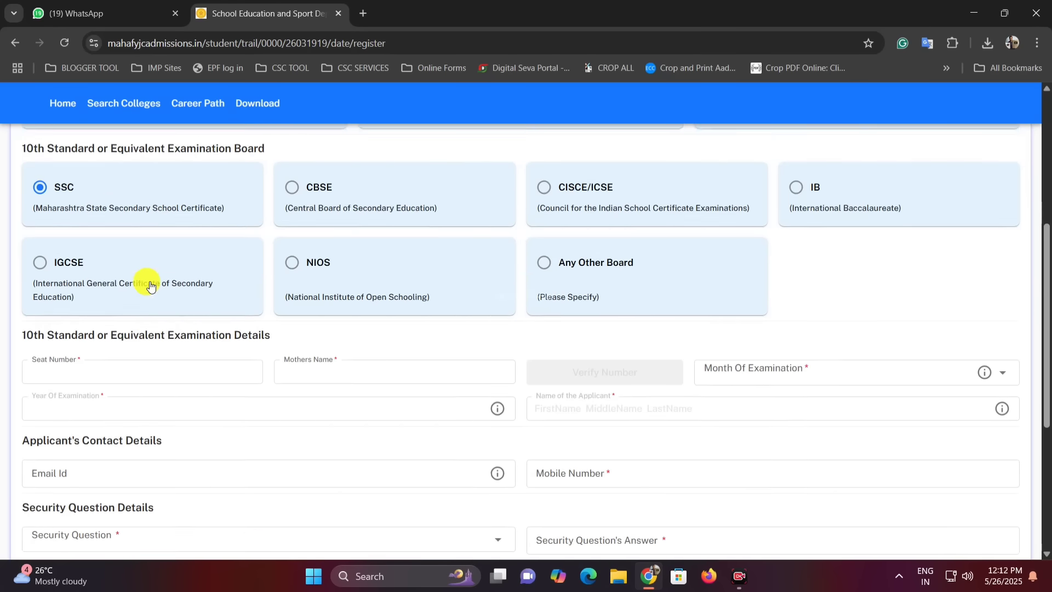
{"action": "scroll", "coordinate": [110, 282], "scroll_direction": "down", "scroll_amount": 1}
{"action": "left_click_drag", "start_coordinate": [69, 225], "coordinate": [234, 237]}
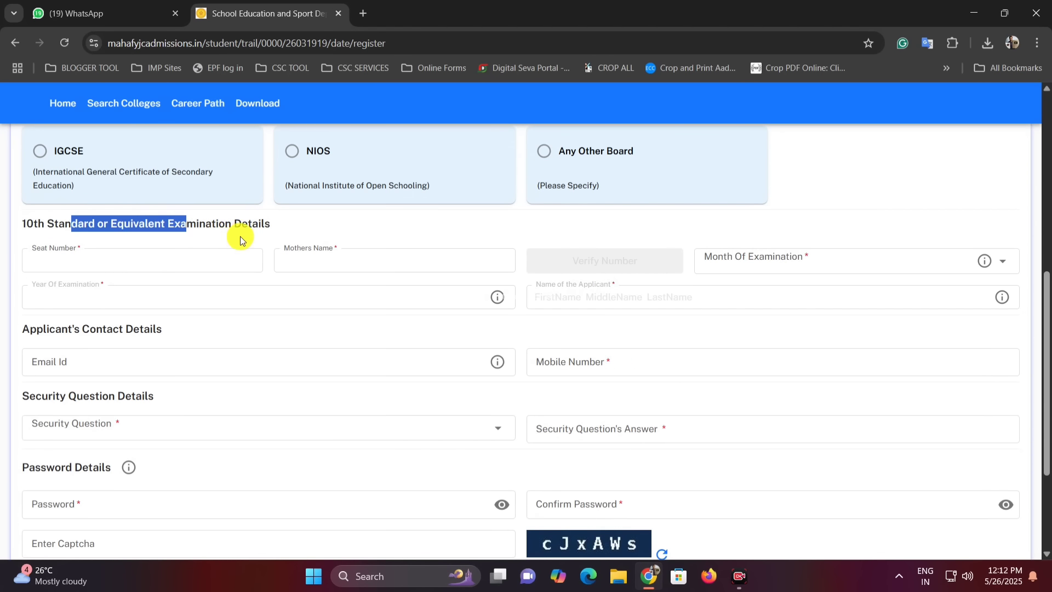
{"action": "left_click", "coordinate": [248, 238]}
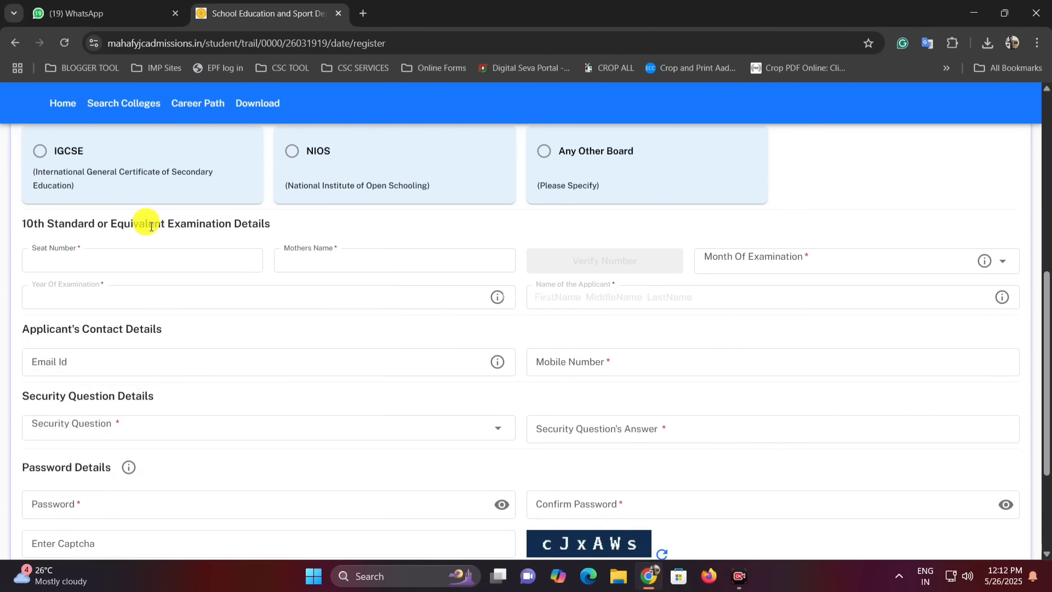
Step: Enter the applicant's seat number and mother's name in the 10th standard examination details
{"action": "left_click", "coordinate": [147, 264]}
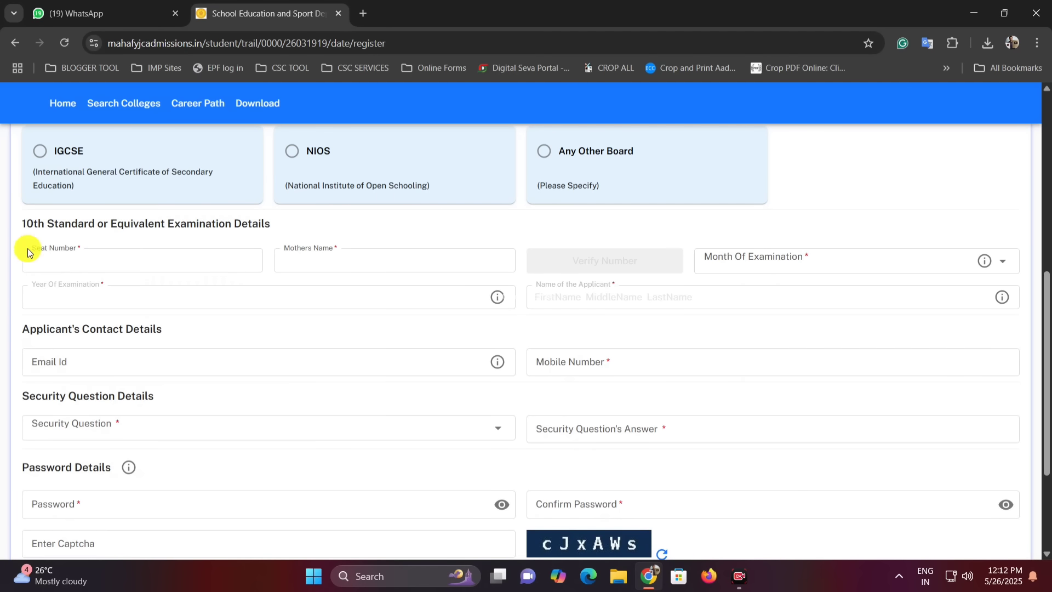
{"action": "left_click", "coordinate": [45, 247]}
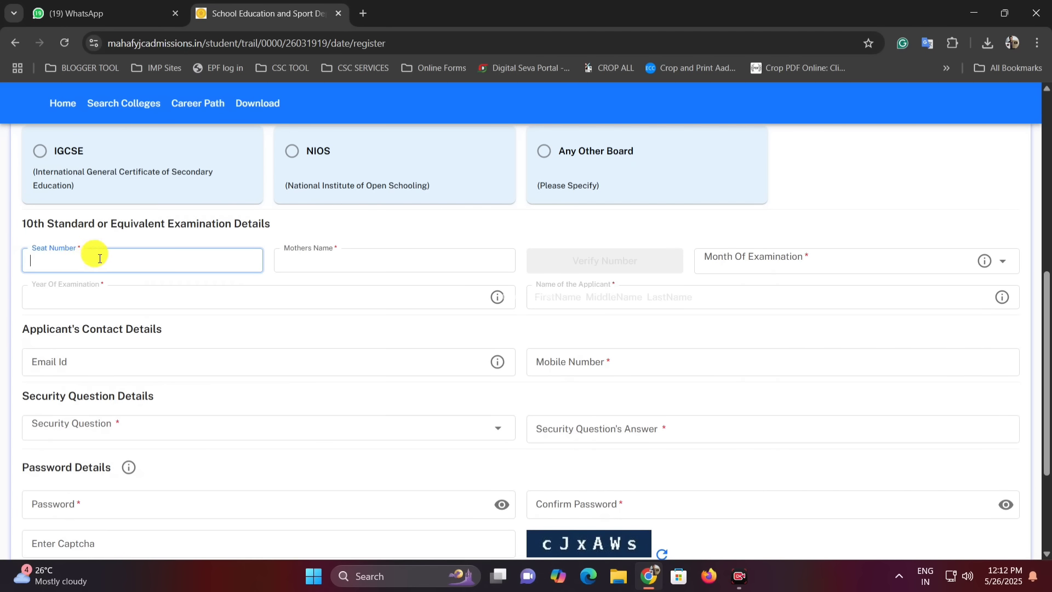
{"action": "scroll", "coordinate": [99, 259], "scroll_direction": "down", "scroll_amount": 2}
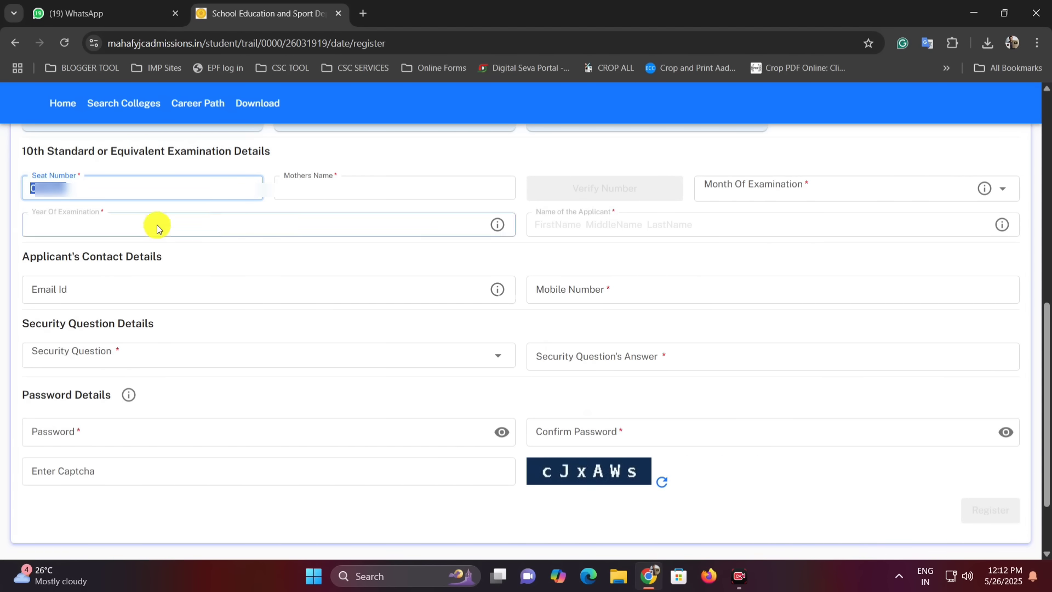
{"action": "left_click", "coordinate": [293, 166]}
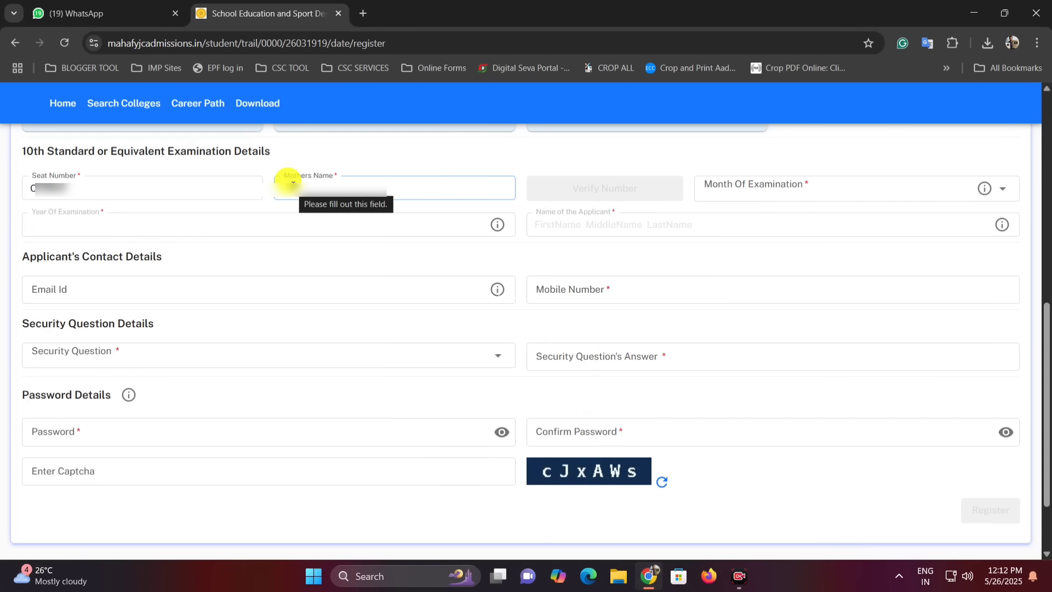
{"action": "left_click", "coordinate": [287, 183]}
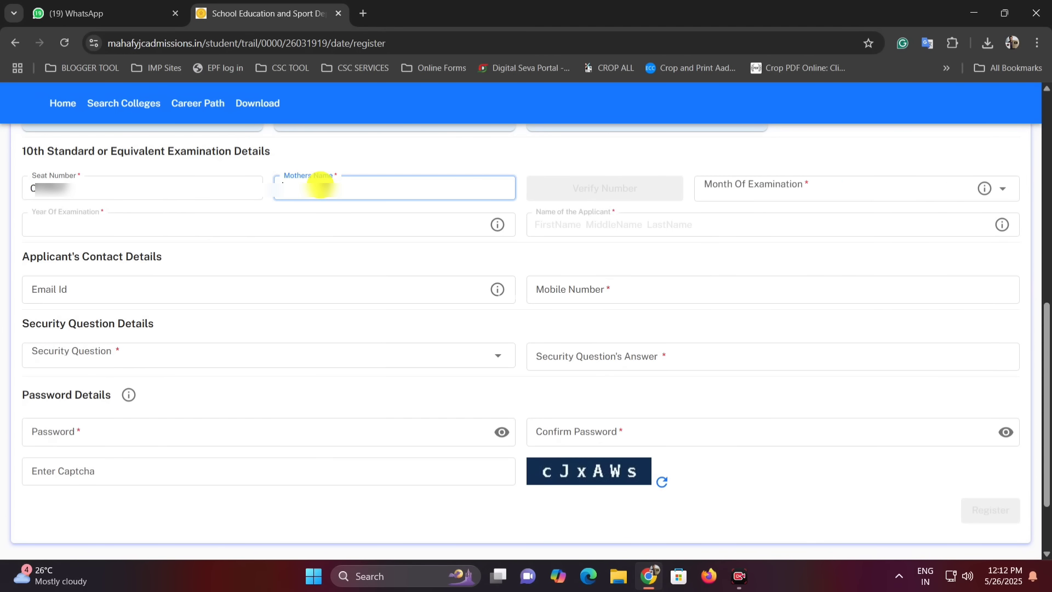
{"action": "type", "text": "S"}
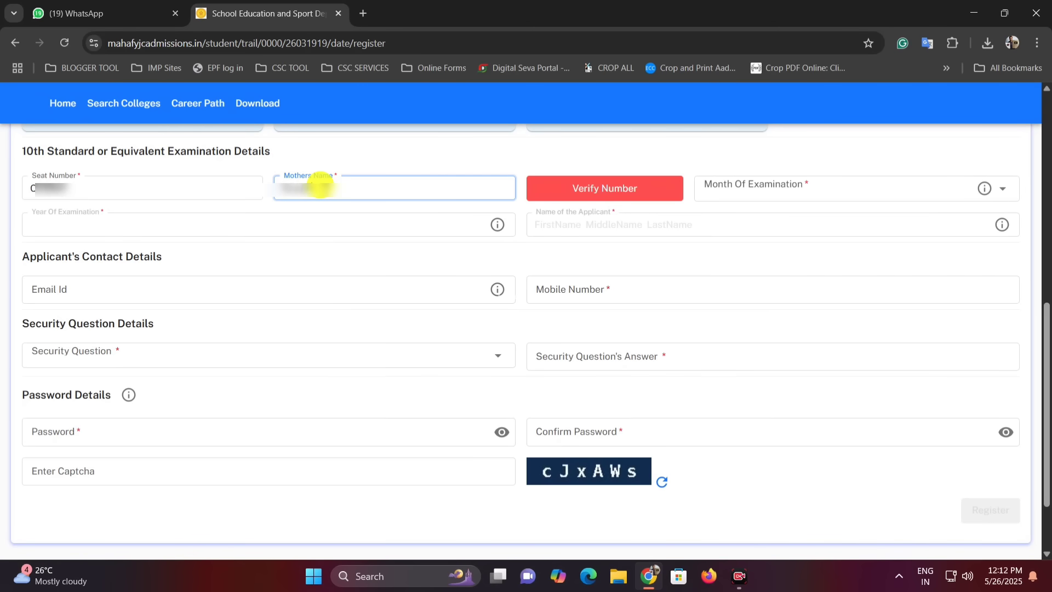
Step: Verify the seat number and confirm the applicant's SSC details as correct
{"action": "left_click", "coordinate": [603, 192]}
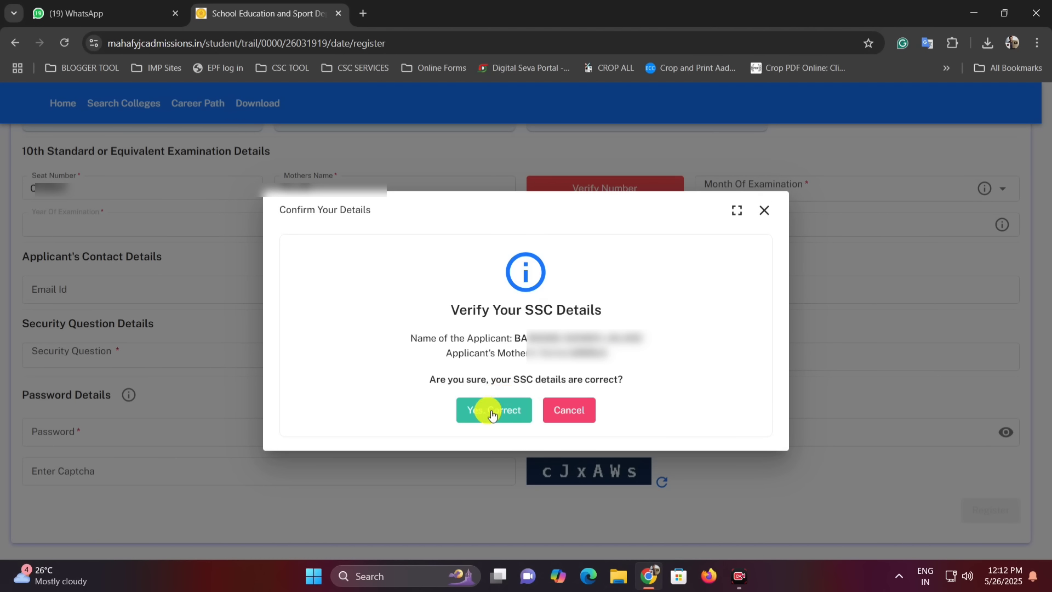
{"action": "left_click_drag", "start_coordinate": [450, 314], "coordinate": [580, 367]}
{"action": "left_click", "coordinate": [566, 368]}
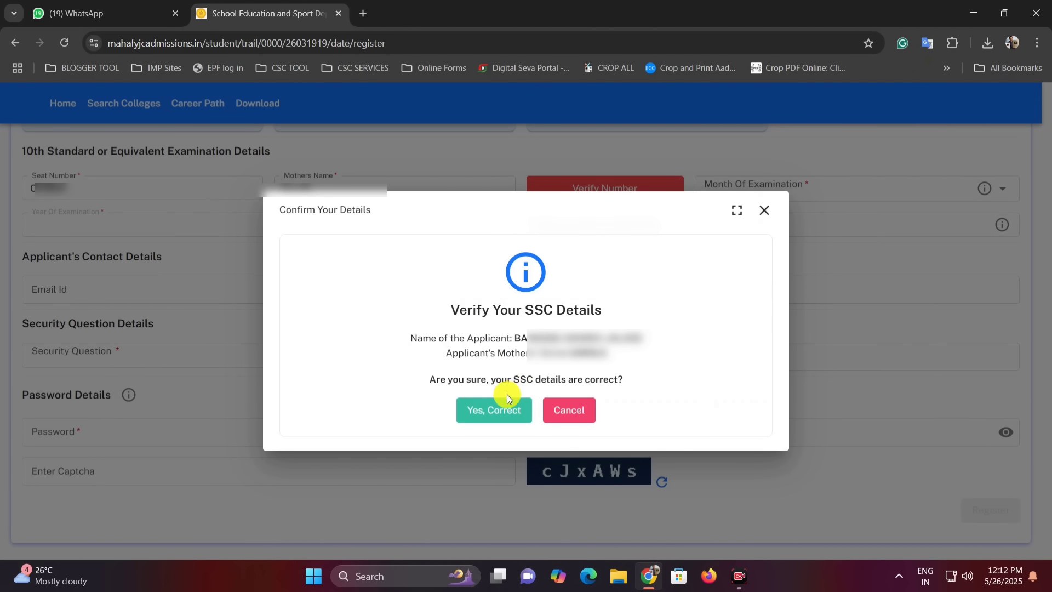
{"action": "left_click", "coordinate": [495, 411]}
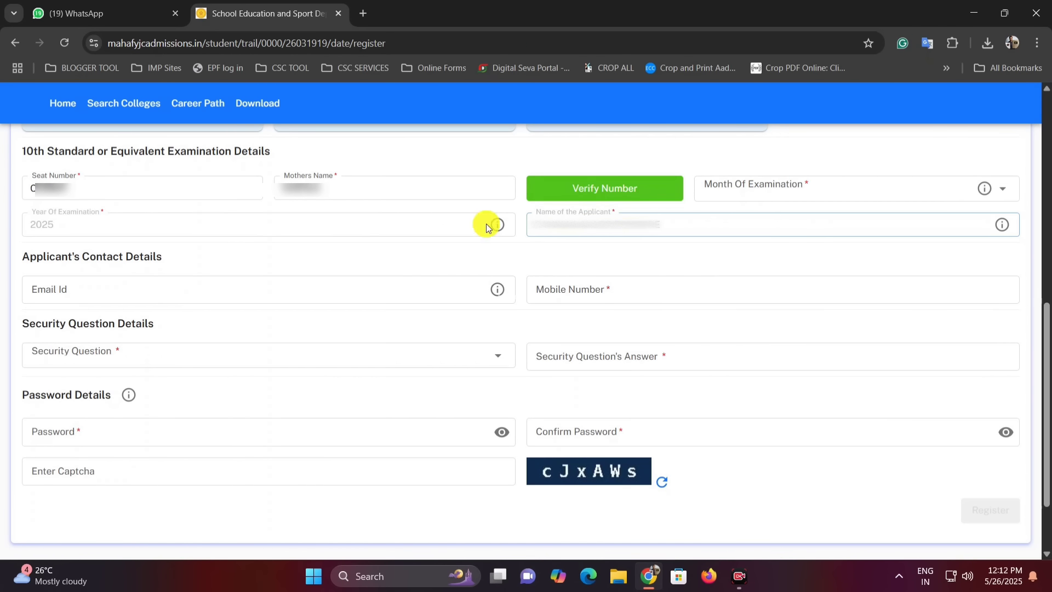
Step: Set the month of examination to March
{"action": "left_click", "coordinate": [712, 190]}
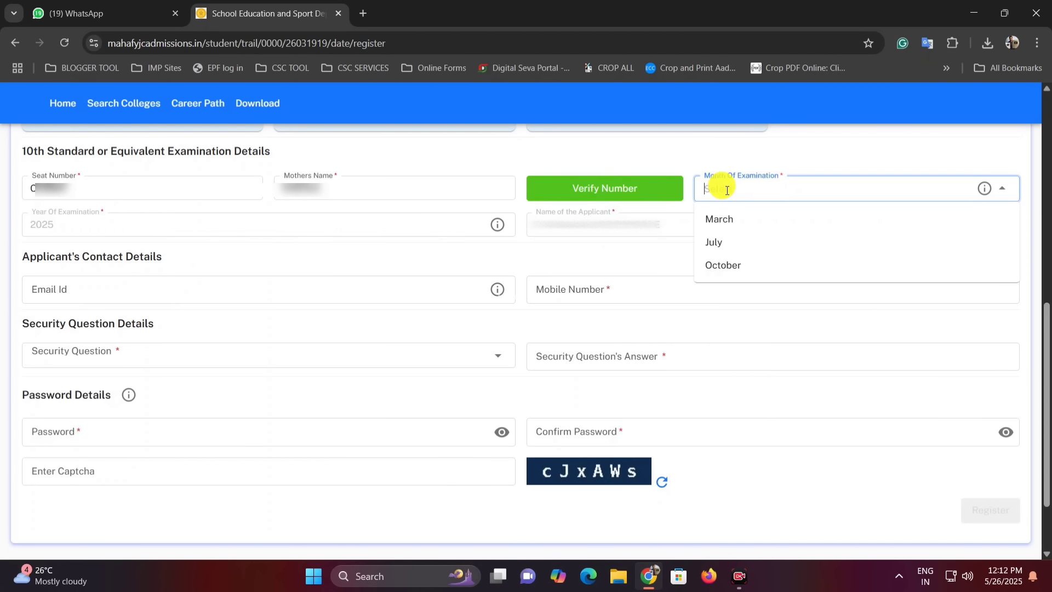
{"action": "left_click", "coordinate": [741, 224]}
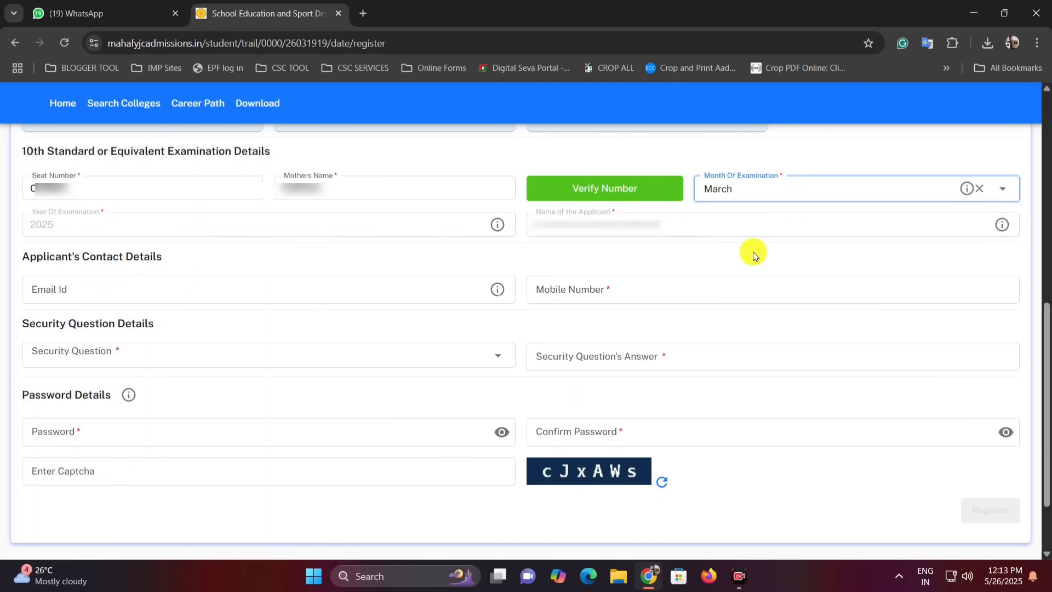
{"action": "left_click", "coordinate": [664, 263]}
Step: Check the Email Id and Mobile Number fields in the applicant's contact details
{"action": "left_click", "coordinate": [165, 289]}
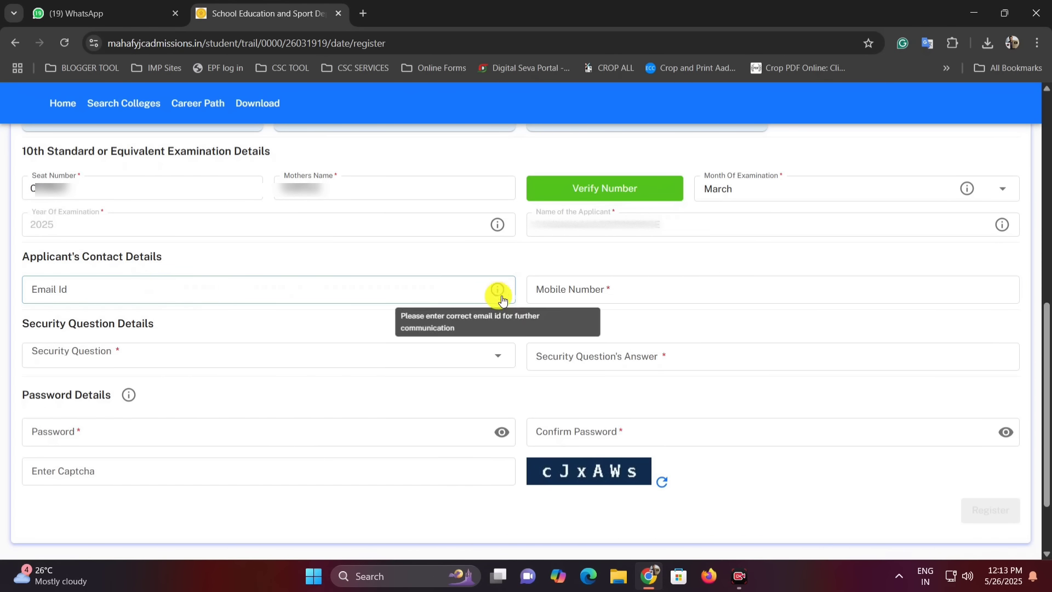
{"action": "left_click", "coordinate": [534, 294]}
{"action": "left_click", "coordinate": [693, 296]}
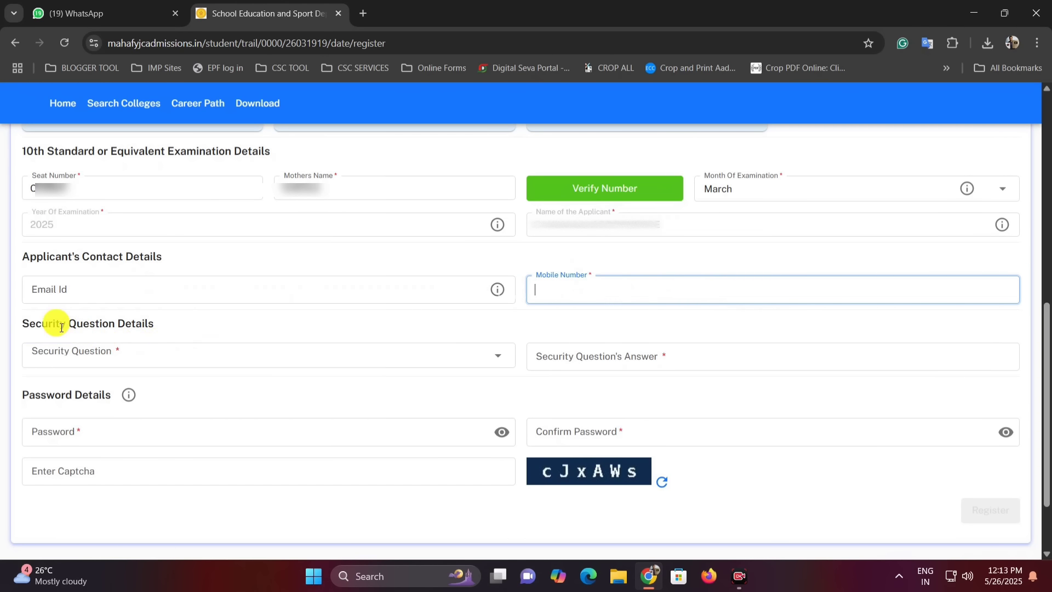
Step: Select "Who is your favourite teacher ?" as the security question
{"action": "left_click_drag", "start_coordinate": [41, 323], "coordinate": [130, 330]}
{"action": "left_click", "coordinate": [145, 365]}
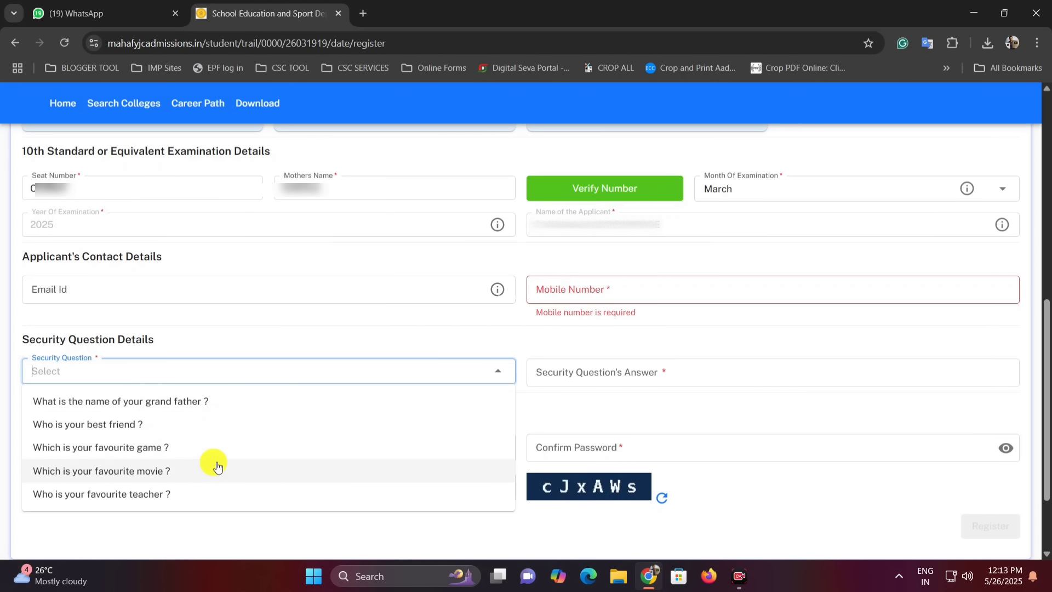
{"action": "left_click", "coordinate": [232, 491]}
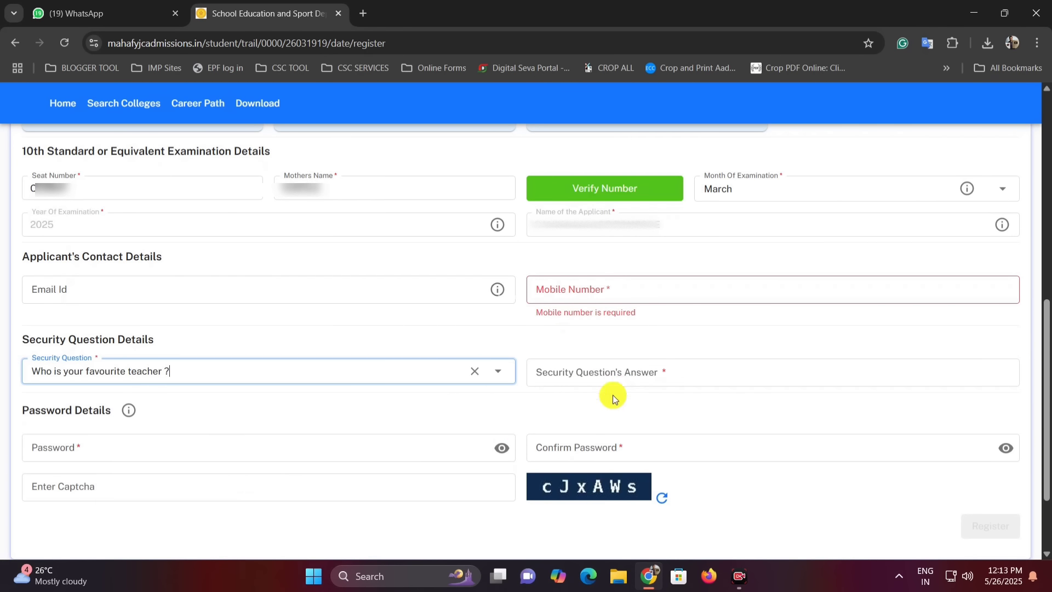
Step: Fill in the remaining required fields, including the account password, its confirmation and the captcha, and submit the registration
{"action": "left_click", "coordinate": [82, 447]}
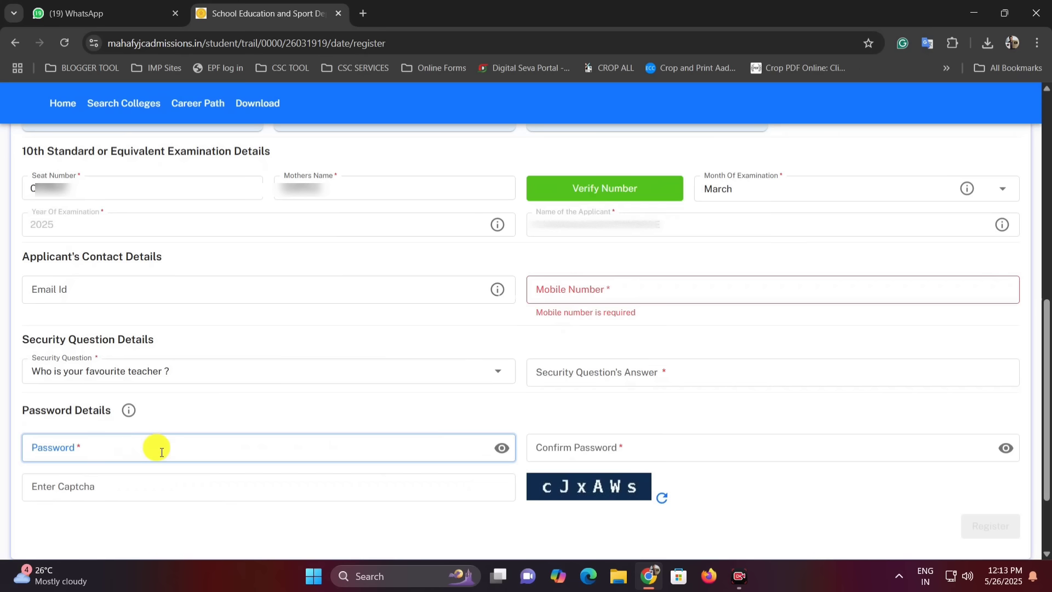
{"action": "left_click", "coordinate": [601, 446]}
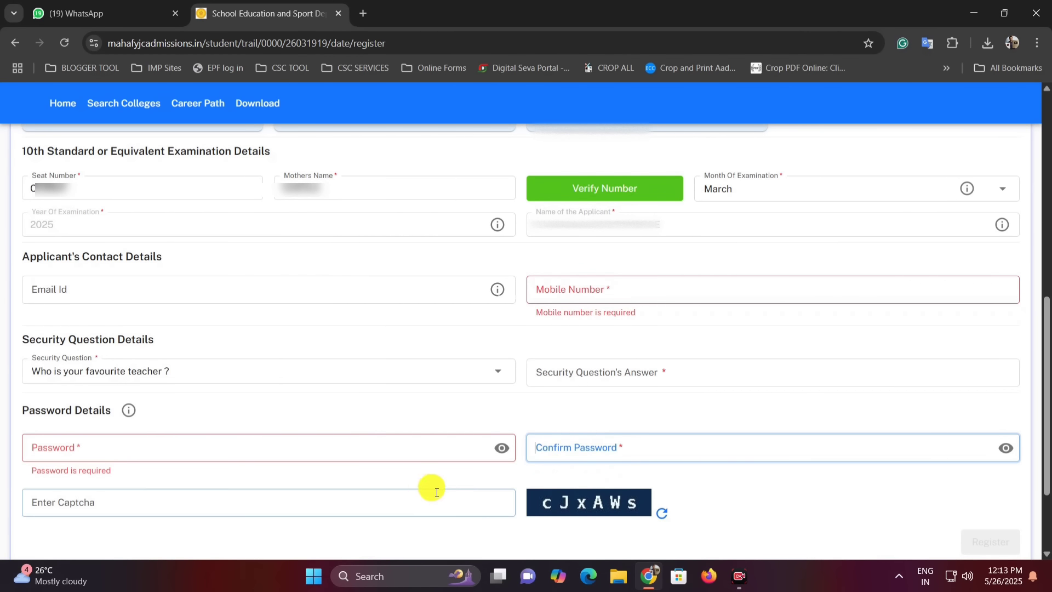
{"action": "left_click", "coordinate": [377, 498]}
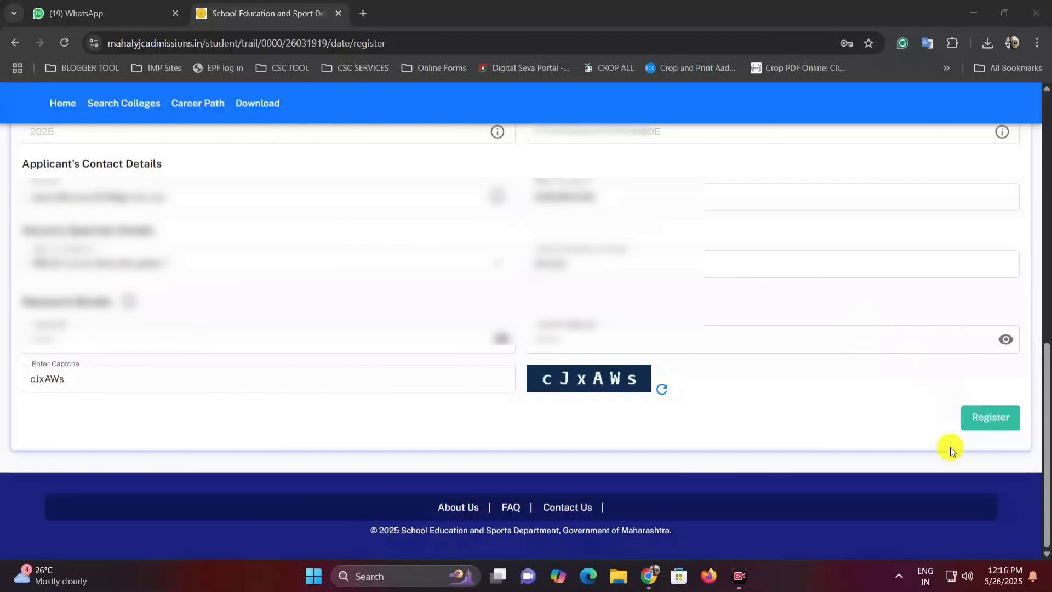
{"action": "left_click", "coordinate": [986, 424]}
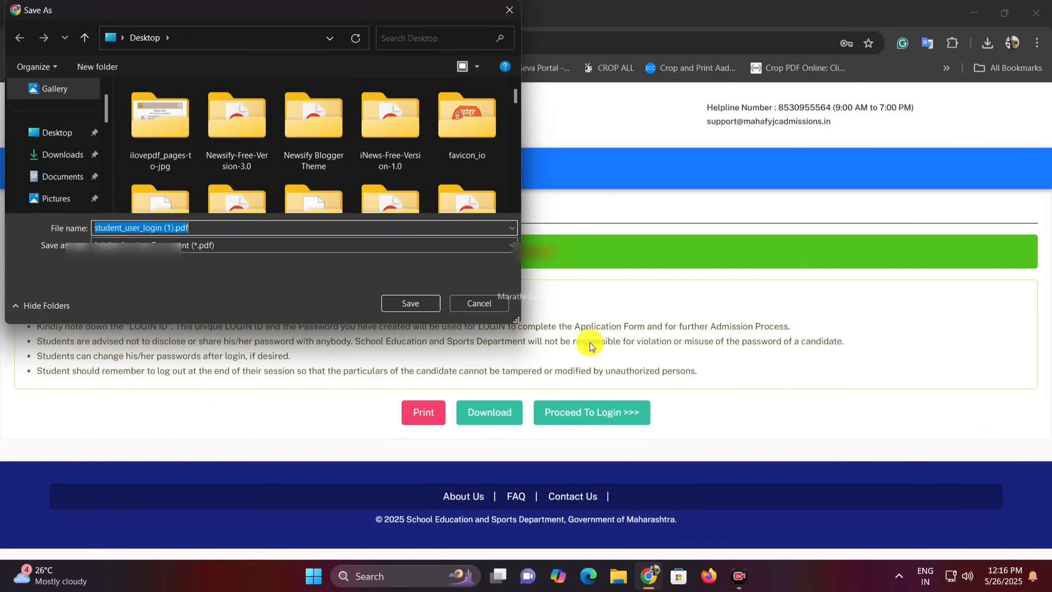
Step: Save the login details as "student_user_login (1).pdf" on the Desktop and proceed to the login page
{"action": "left_click", "coordinate": [83, 136]}
{"action": "left_click", "coordinate": [412, 304]}
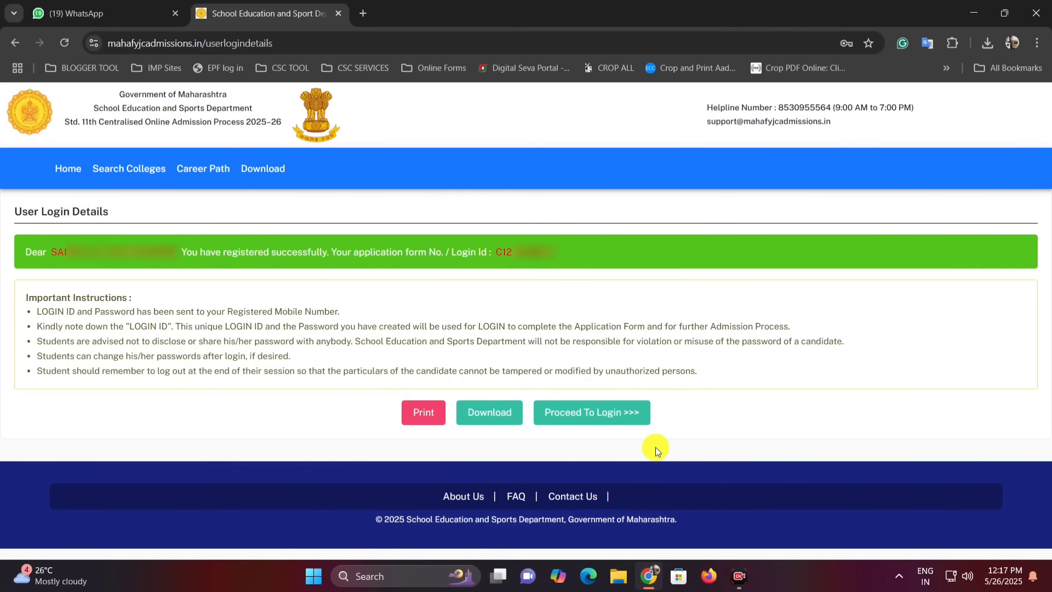
{"action": "left_click", "coordinate": [612, 422]}
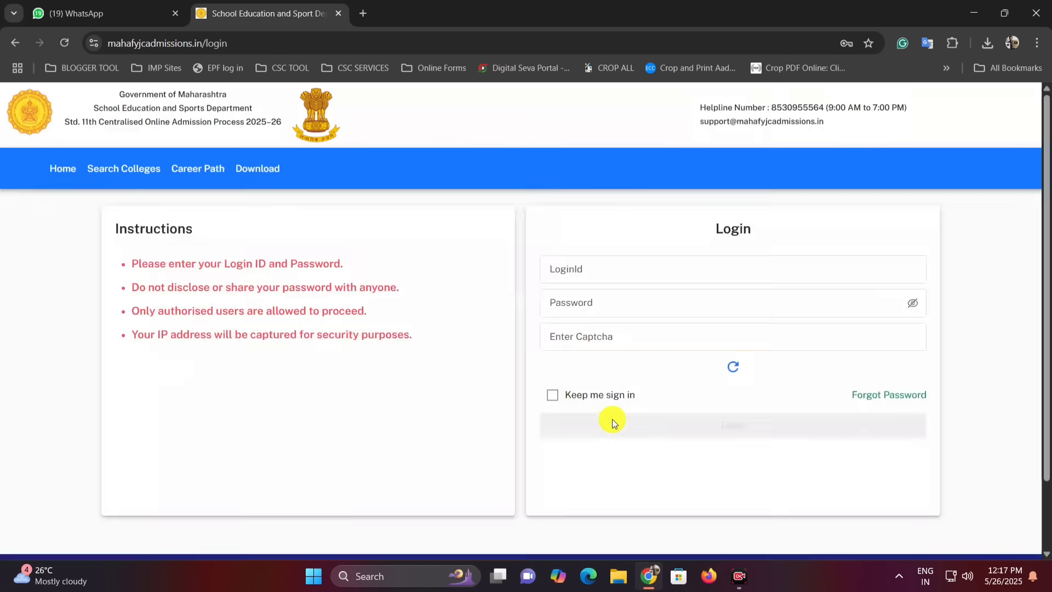
Step: Log in with the applicant's login ID, password and captcha, using Keep me sign in, and view the dashboard's application form sections
{"action": "left_click", "coordinate": [608, 266]}
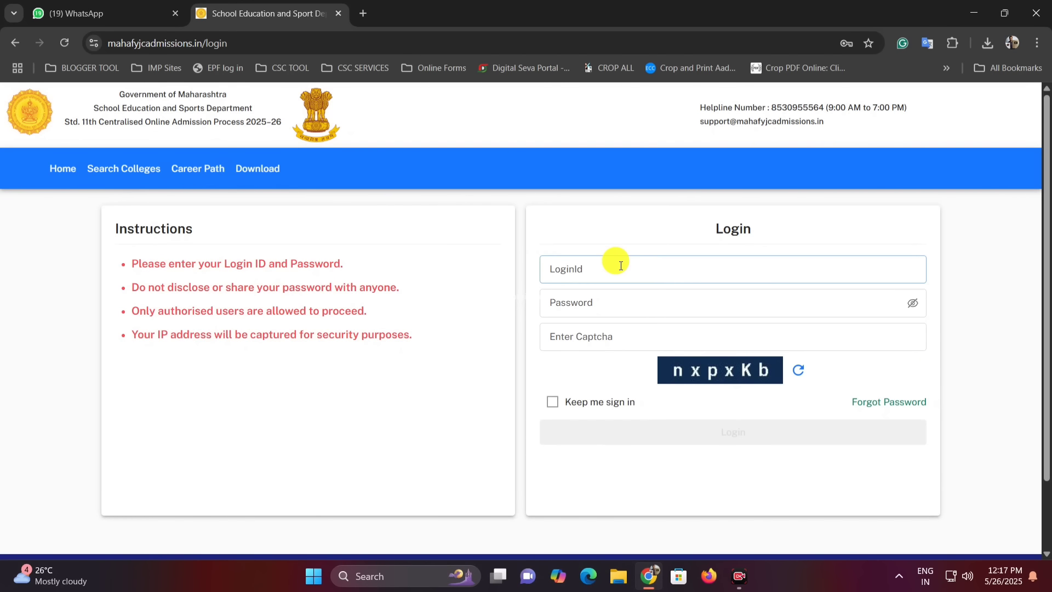
{"action": "left_click", "coordinate": [618, 264]}
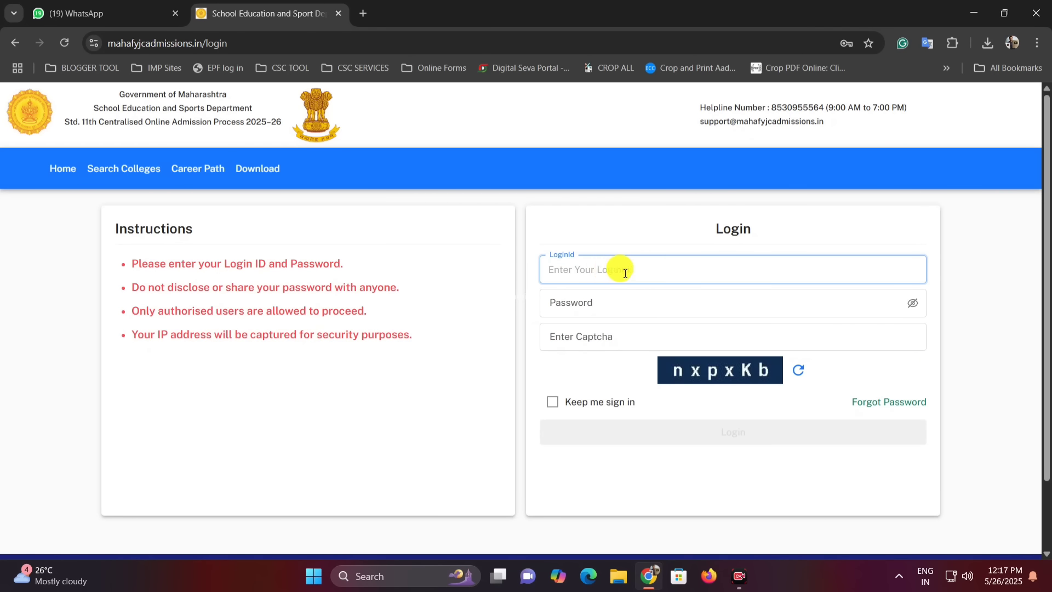
{"action": "left_click", "coordinate": [608, 304]}
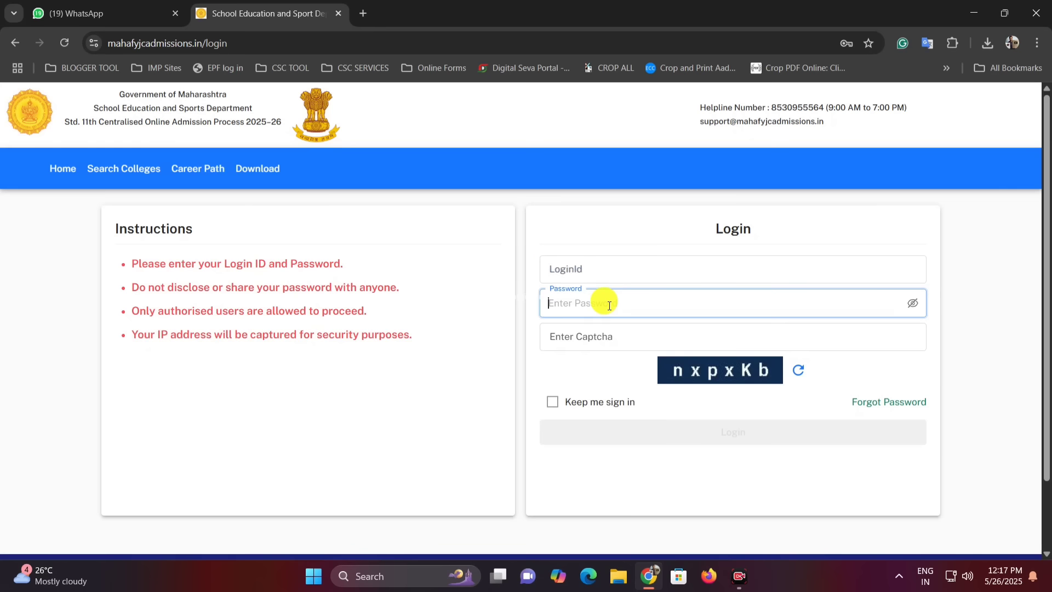
{"action": "left_click", "coordinate": [607, 342]}
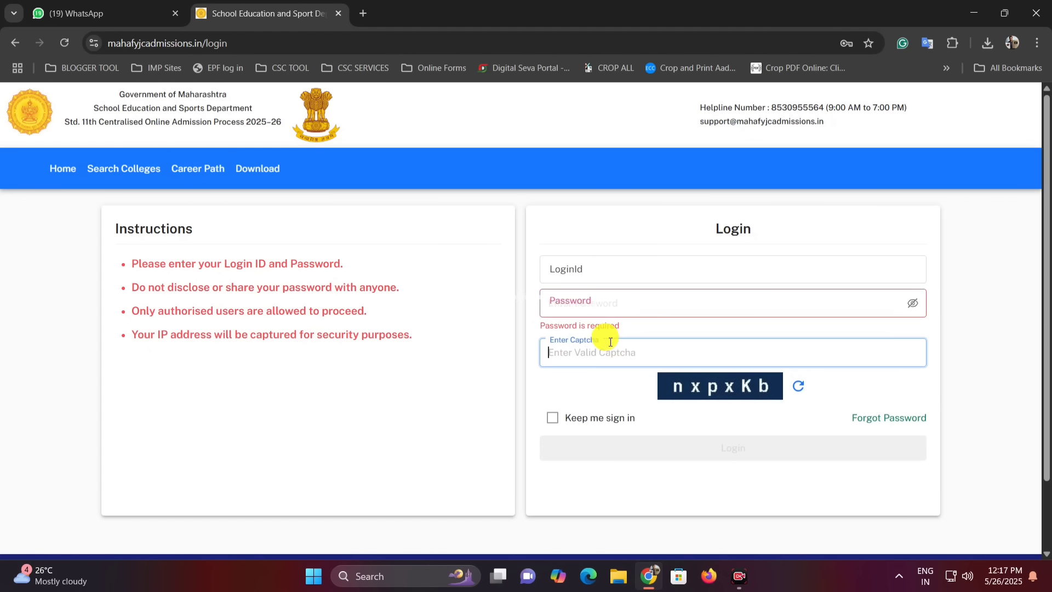
{"action": "left_click", "coordinate": [560, 418]}
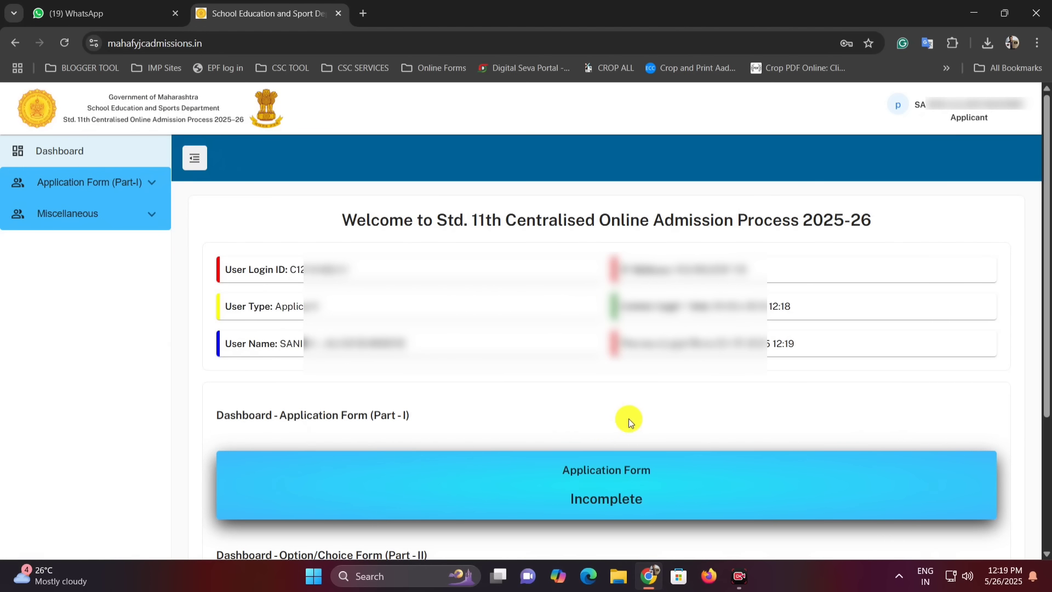
{"action": "scroll", "coordinate": [530, 396], "scroll_direction": "down", "scroll_amount": 3}
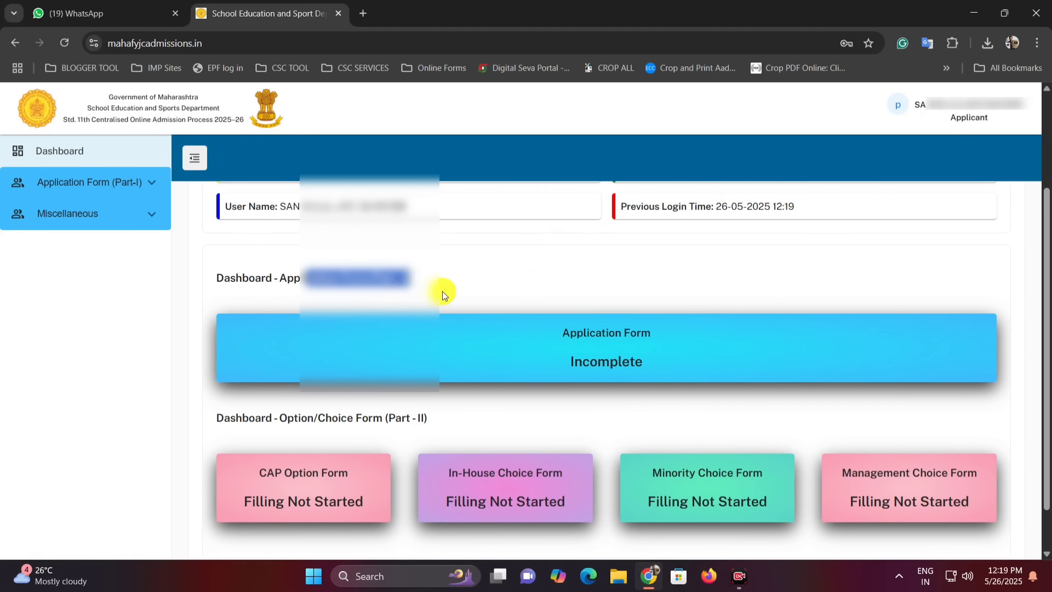
Step: Review the Part-I application form status and the login information on the applicant dashboard
{"action": "left_click_drag", "start_coordinate": [574, 364], "coordinate": [651, 366]}
{"action": "left_click", "coordinate": [604, 359]}
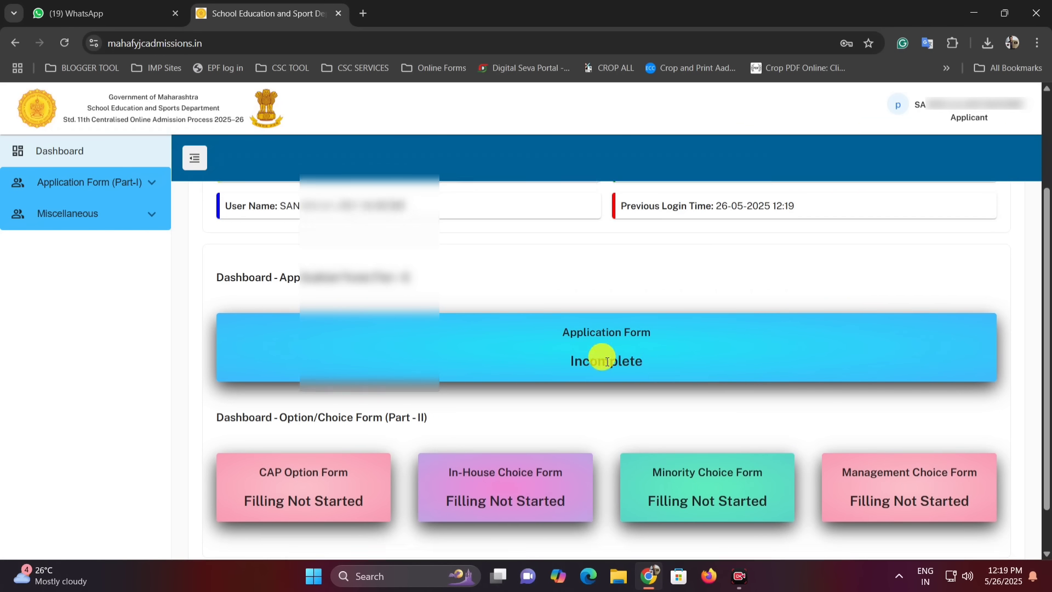
{"action": "scroll", "coordinate": [606, 343], "scroll_direction": "down", "scroll_amount": 1}
{"action": "scroll", "coordinate": [578, 310], "scroll_direction": "up", "scroll_amount": 4}
{"action": "scroll", "coordinate": [585, 310], "scroll_direction": "down", "scroll_amount": 3}
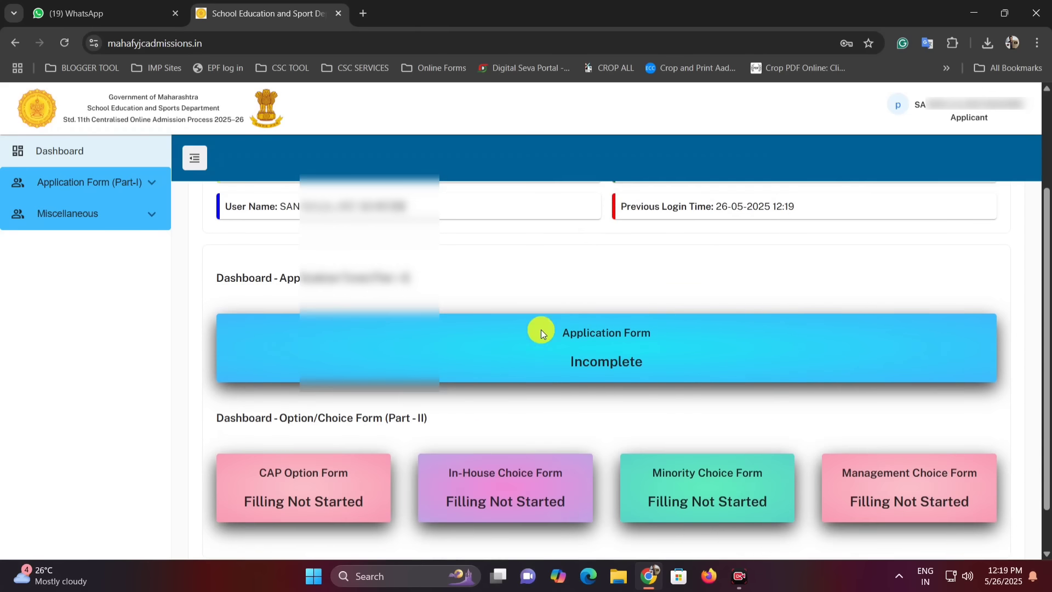
{"action": "scroll", "coordinate": [601, 356], "scroll_direction": "up", "scroll_amount": 3}
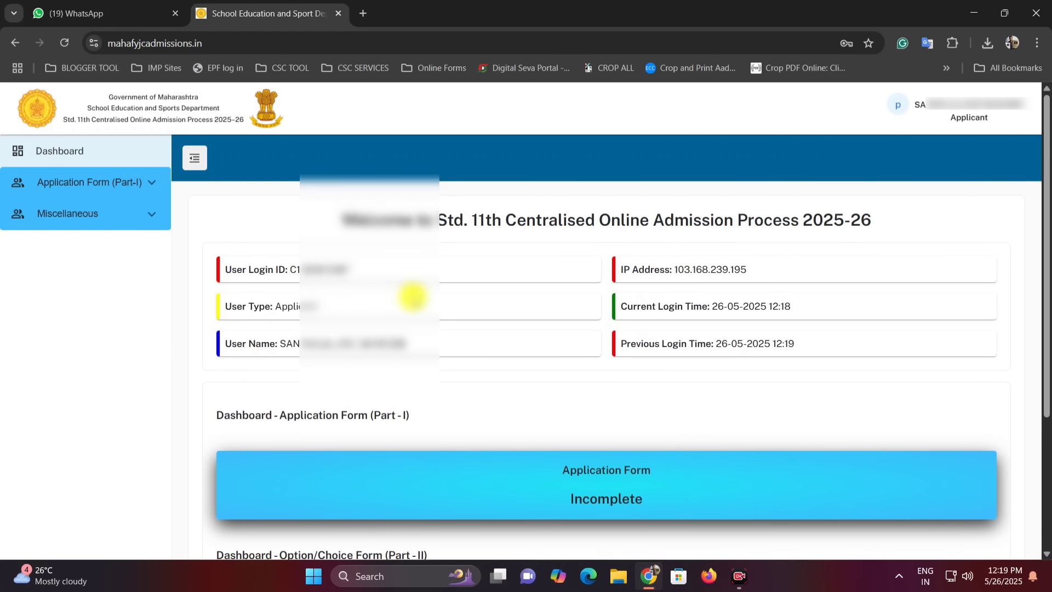
Step: Open the Registration Details of Application Form (Part-I), check them and continue to Personal Details
{"action": "left_click", "coordinate": [94, 185]}
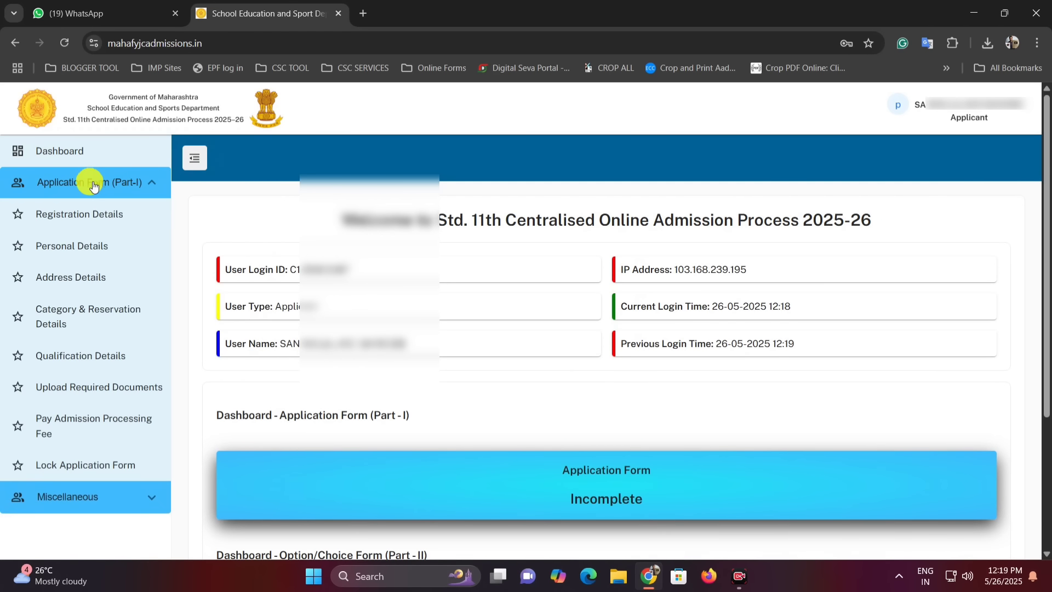
{"action": "left_click", "coordinate": [105, 218]}
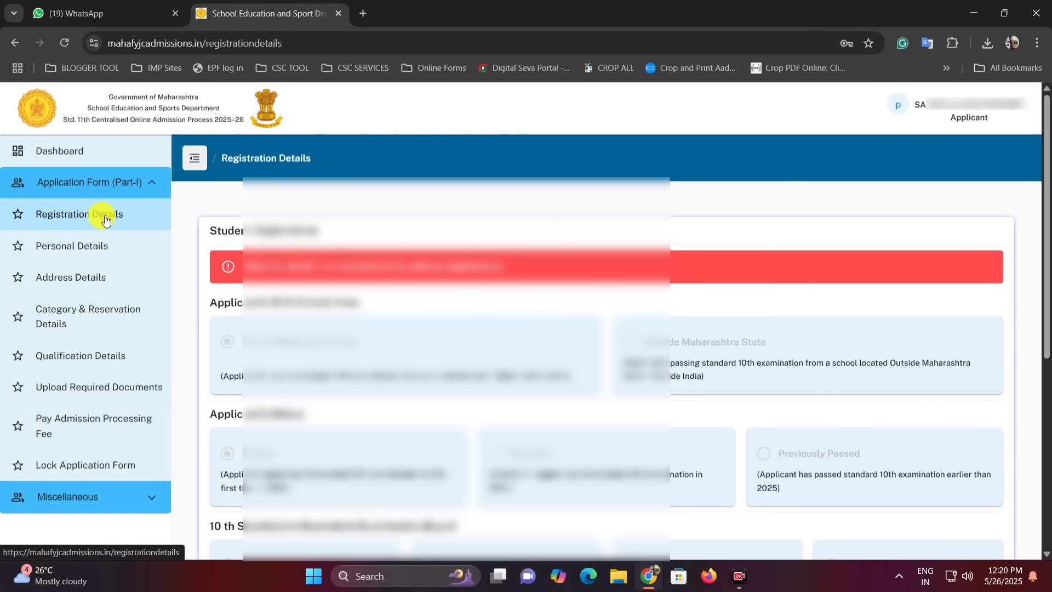
{"action": "scroll", "coordinate": [482, 261], "scroll_direction": "down", "scroll_amount": 6}
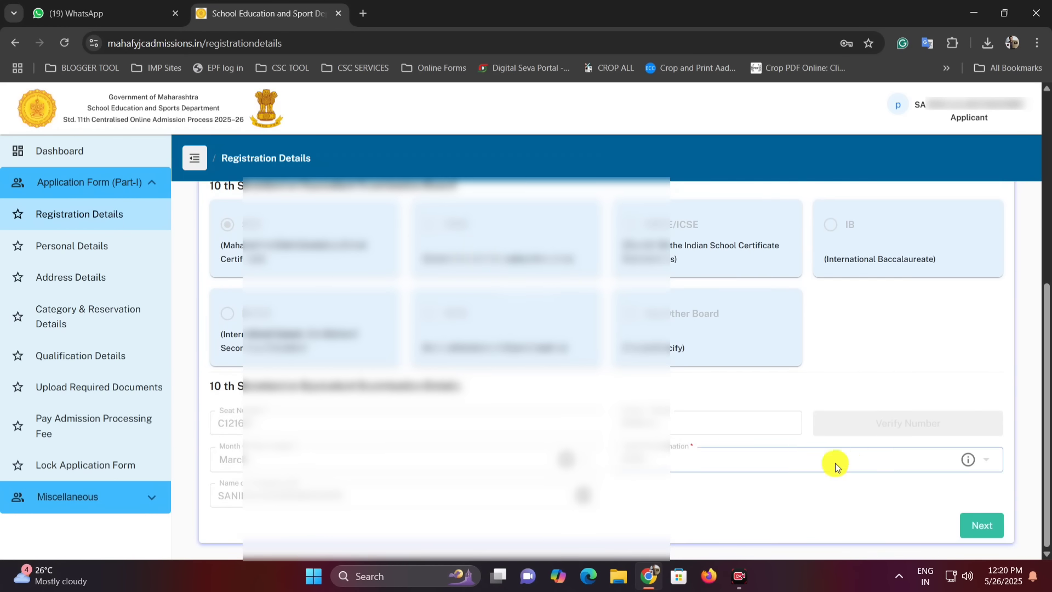
{"action": "left_click", "coordinate": [983, 523]}
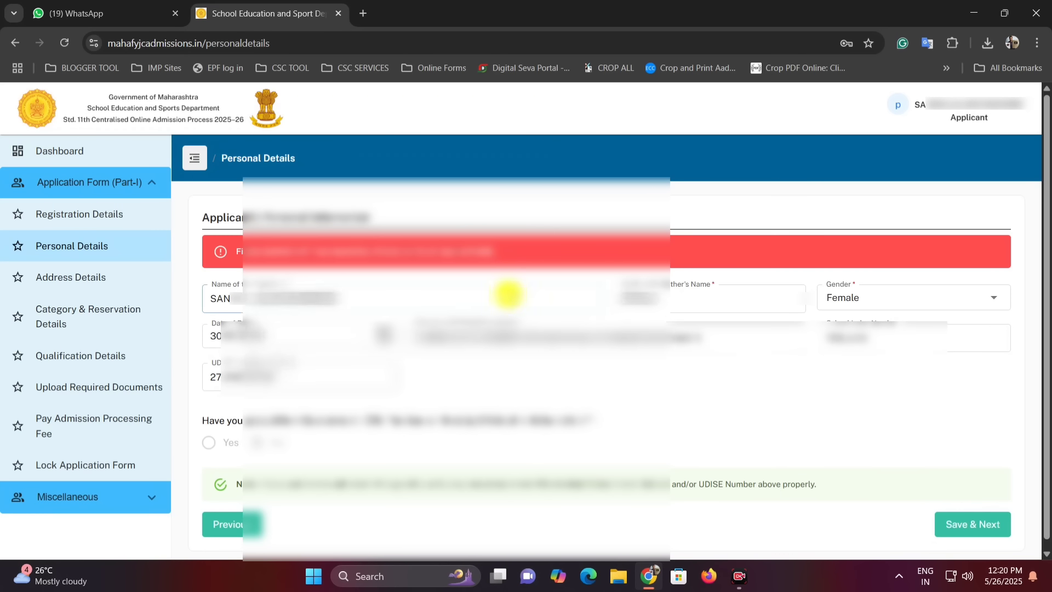
Step: Check the applicant's name, mother's name, gender, date of birth and school details, and save the personal details
{"action": "left_click", "coordinate": [389, 309]}
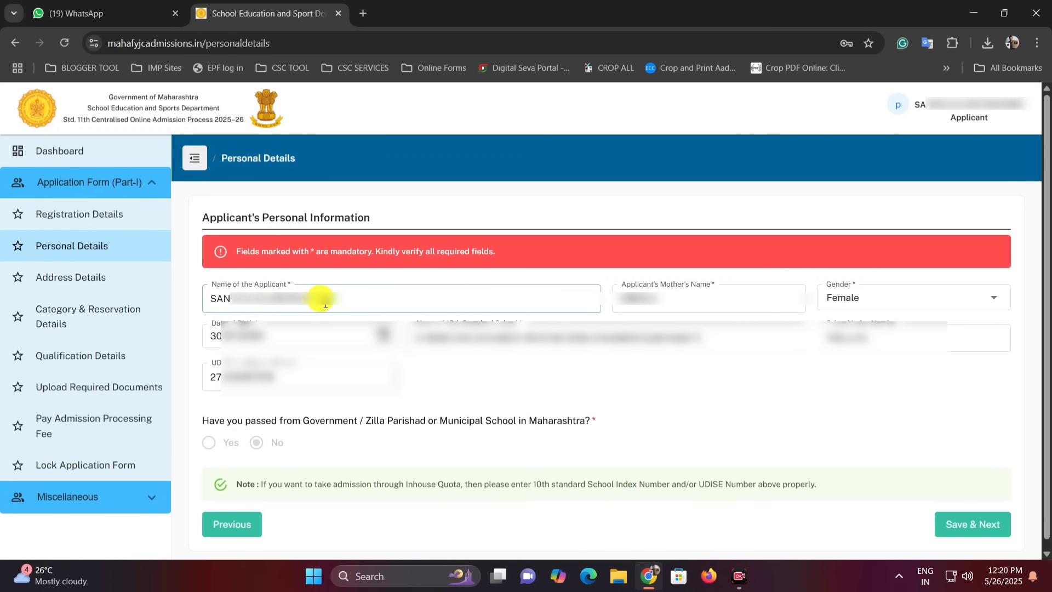
{"action": "left_click", "coordinate": [634, 298]}
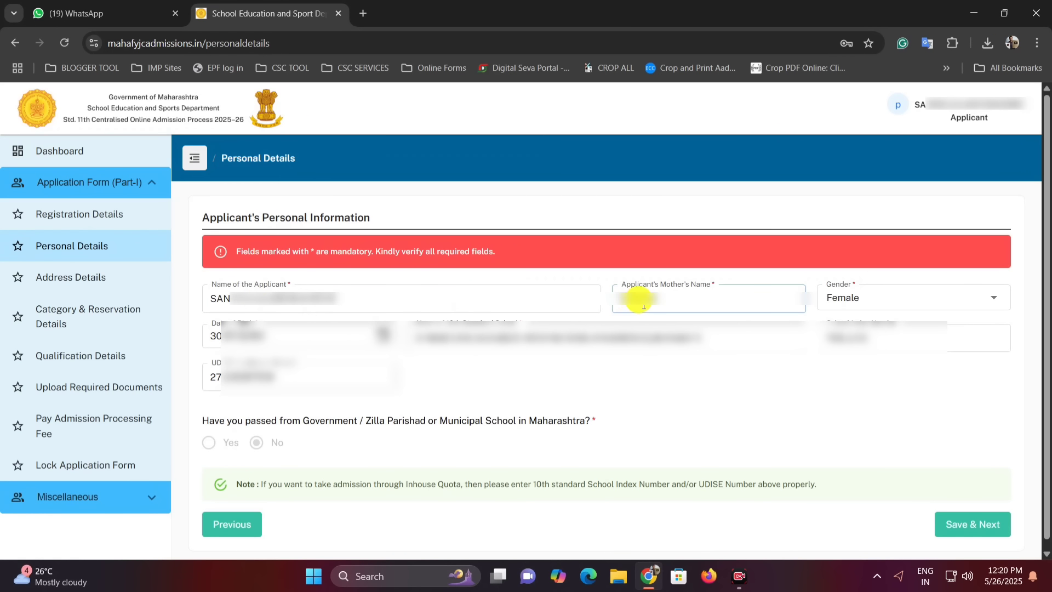
{"action": "left_click", "coordinate": [837, 310]}
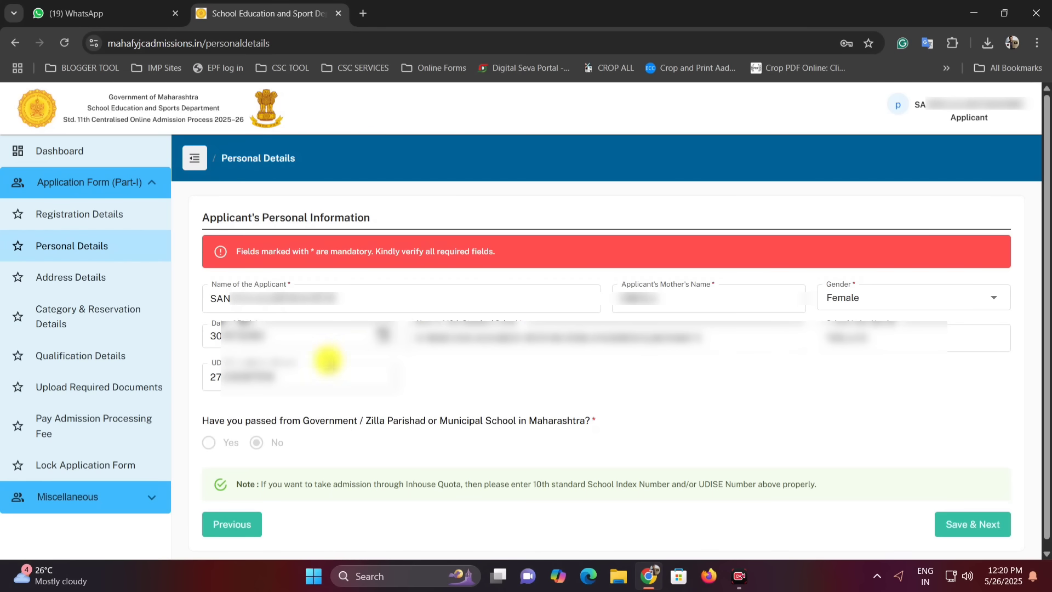
{"action": "left_click", "coordinate": [239, 338]}
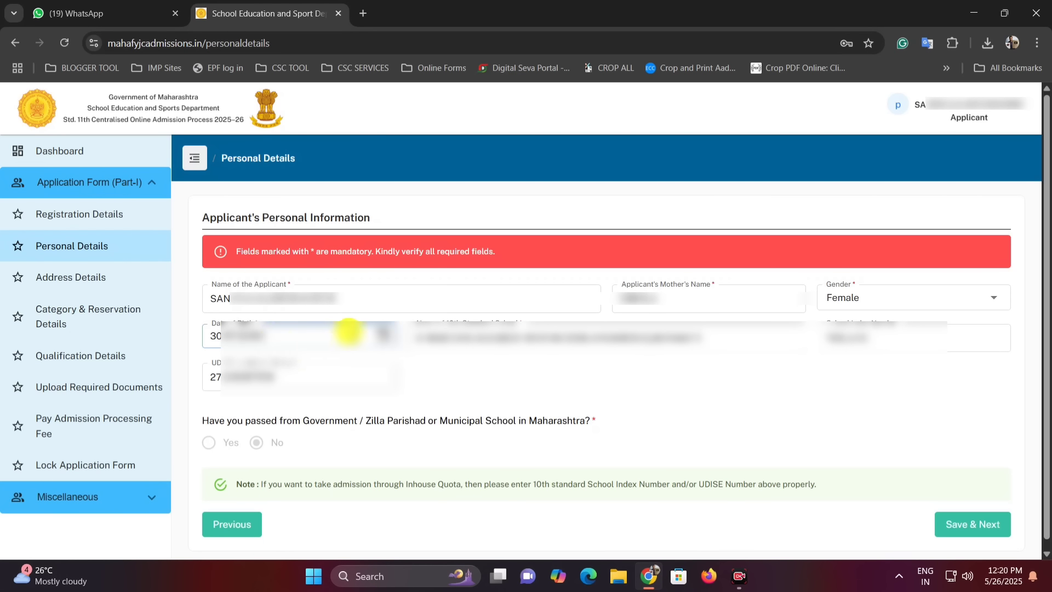
{"action": "left_click", "coordinate": [411, 342]}
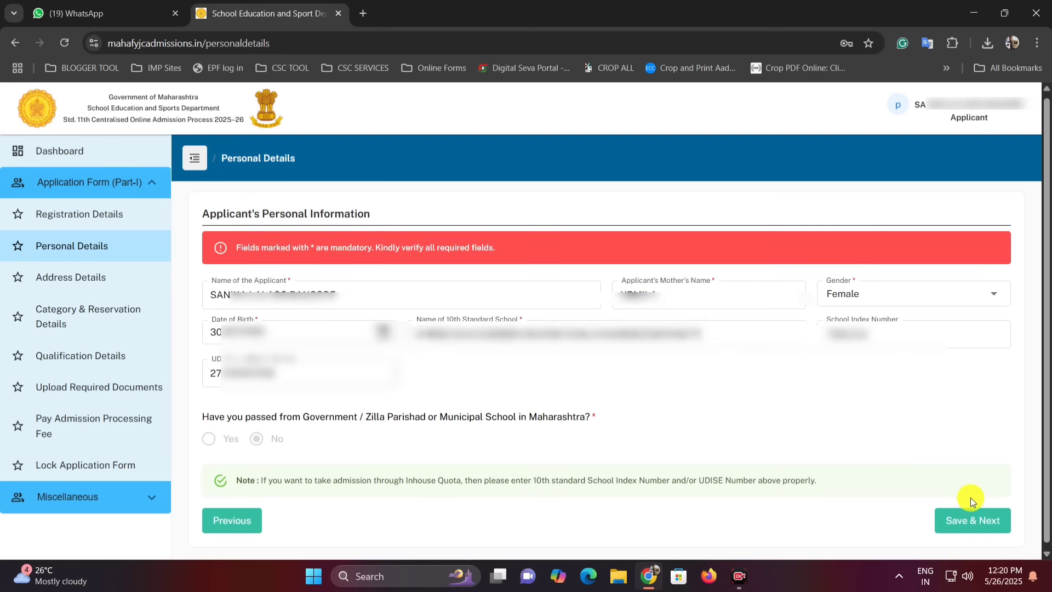
{"action": "left_click", "coordinate": [978, 525]}
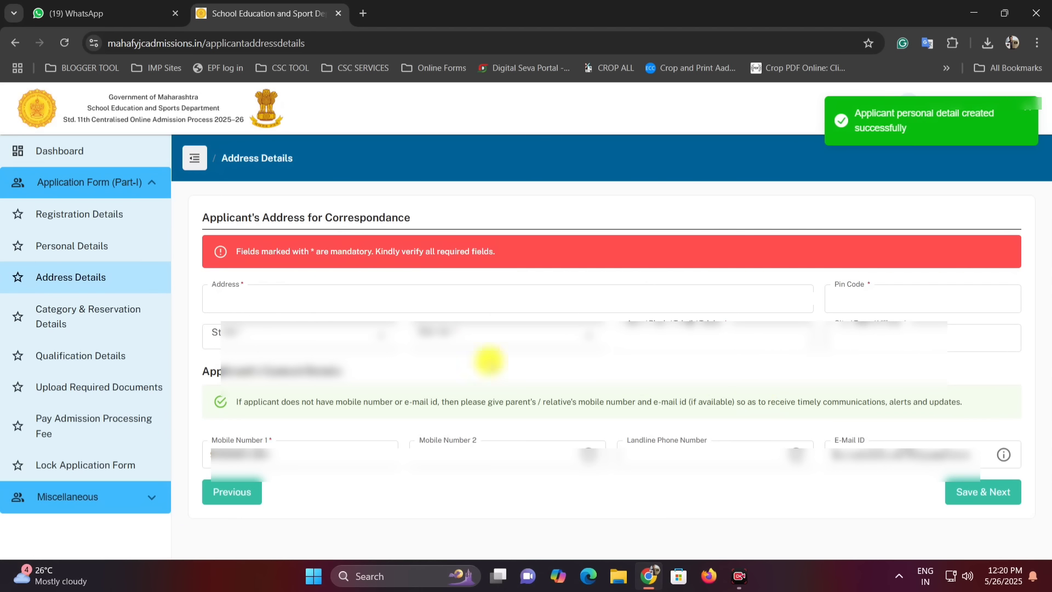
Step: Set the state to Maharashtra and the district to PUNE in the applicant's correspondence address
{"action": "left_click", "coordinate": [347, 304]}
{"action": "left_click", "coordinate": [278, 301]}
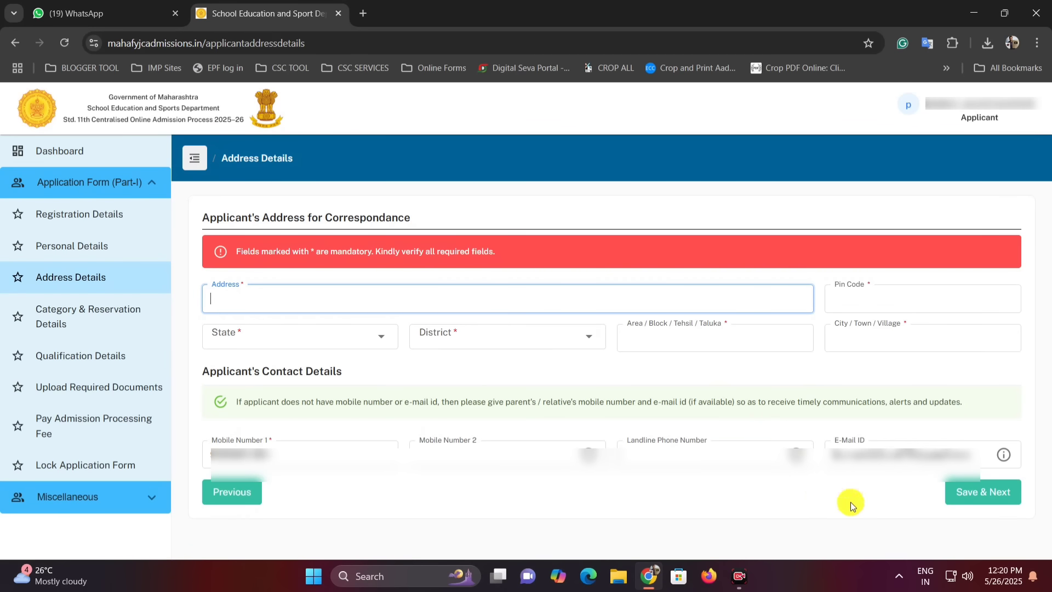
{"action": "left_click", "coordinate": [871, 299]}
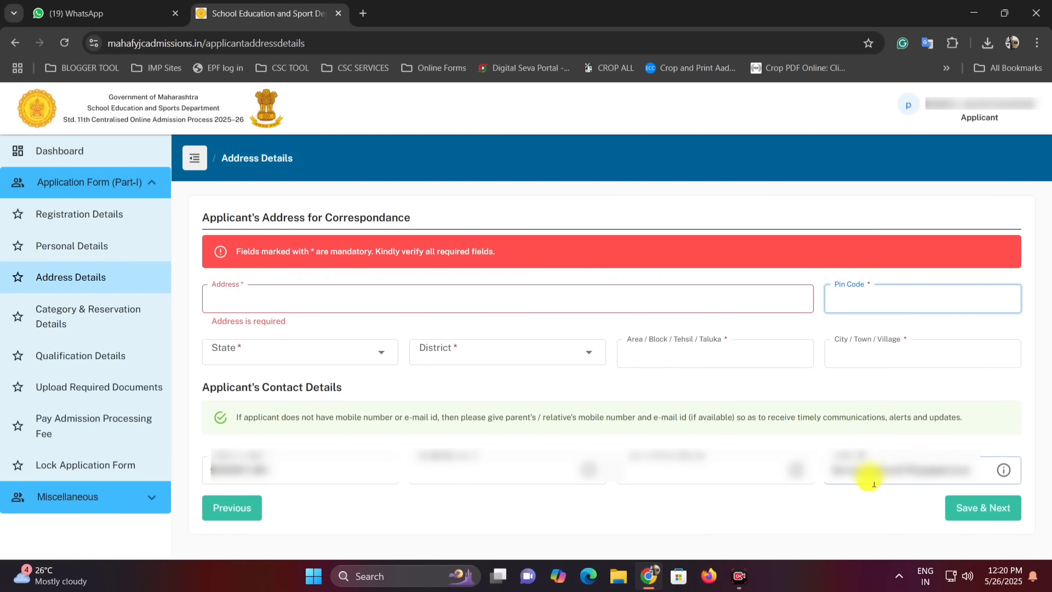
{"action": "left_click", "coordinate": [849, 541]}
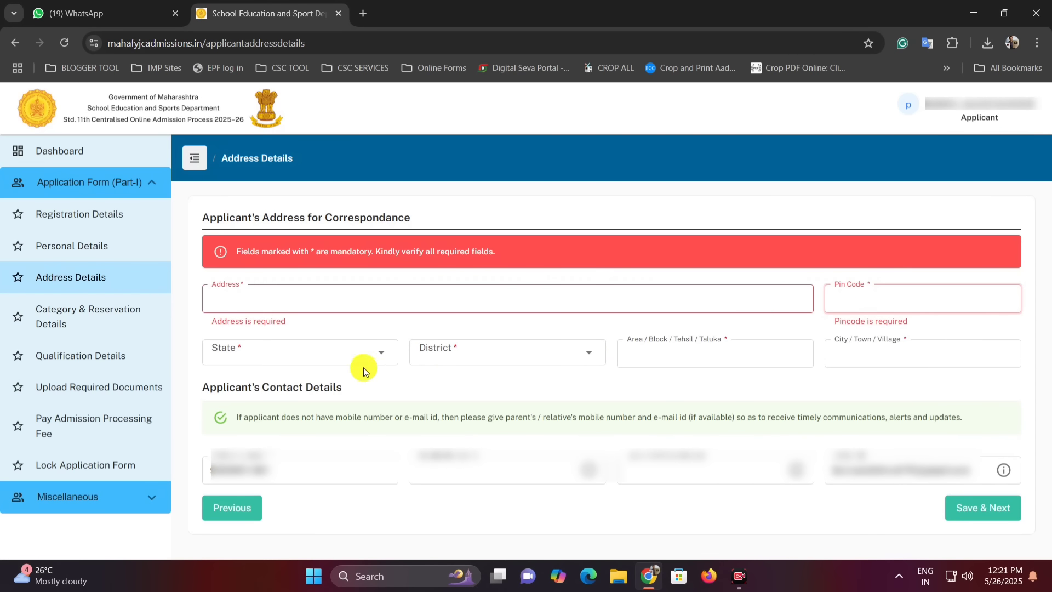
{"action": "left_click", "coordinate": [363, 351]}
{"action": "type", "text": "maha\\"}
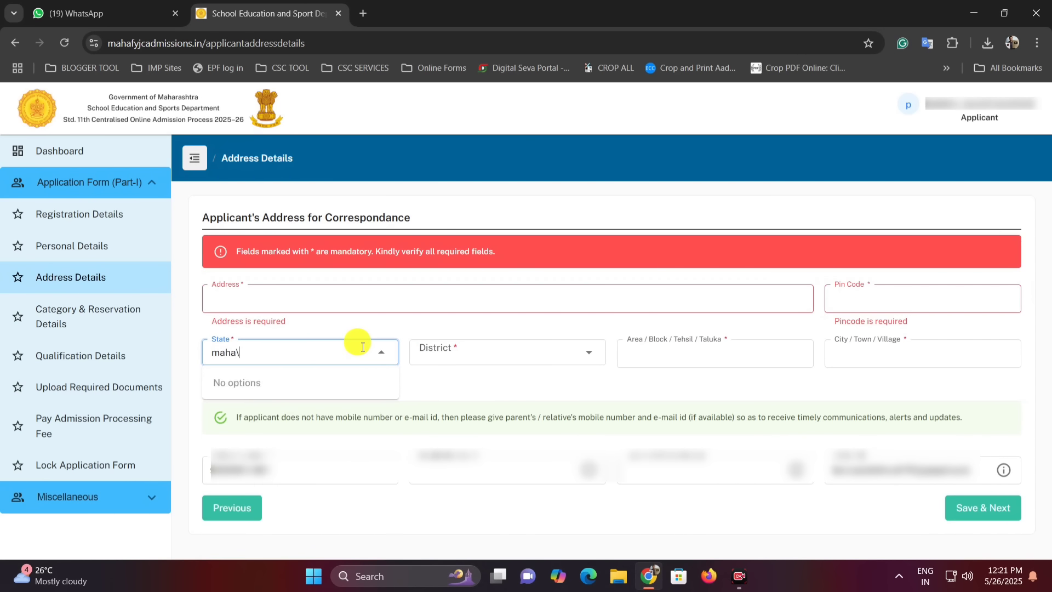
{"action": "key", "text": "BackSpace"}
{"action": "left_click", "coordinate": [336, 382]}
{"action": "left_click", "coordinate": [473, 350]}
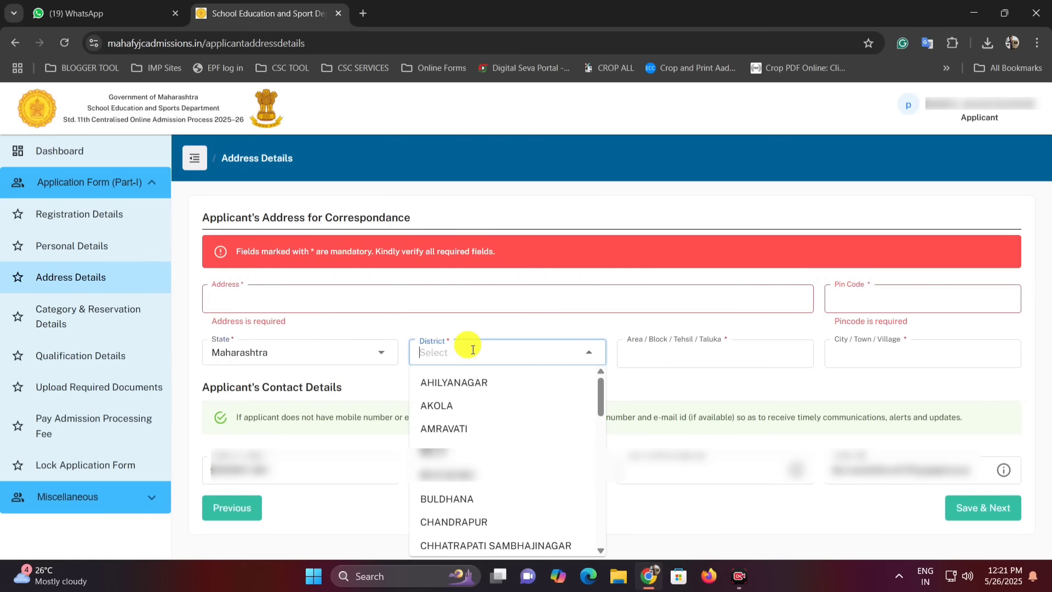
{"action": "type", "text": "pun"}
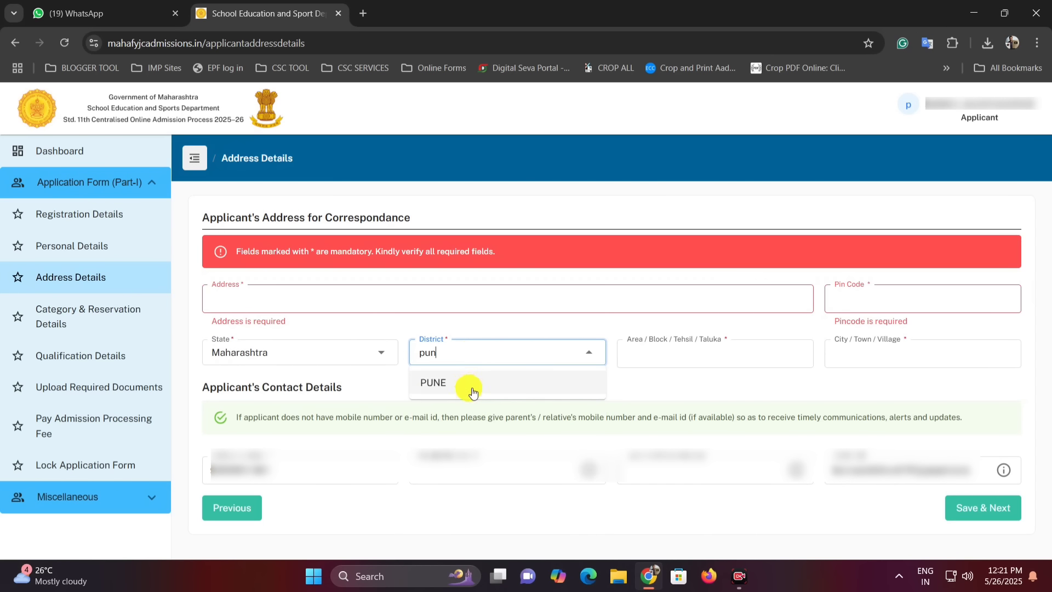
{"action": "left_click", "coordinate": [470, 387]}
Step: Enter the taluka, complete the remaining correspondence address fields and save the address details
{"action": "left_click", "coordinate": [685, 357]}
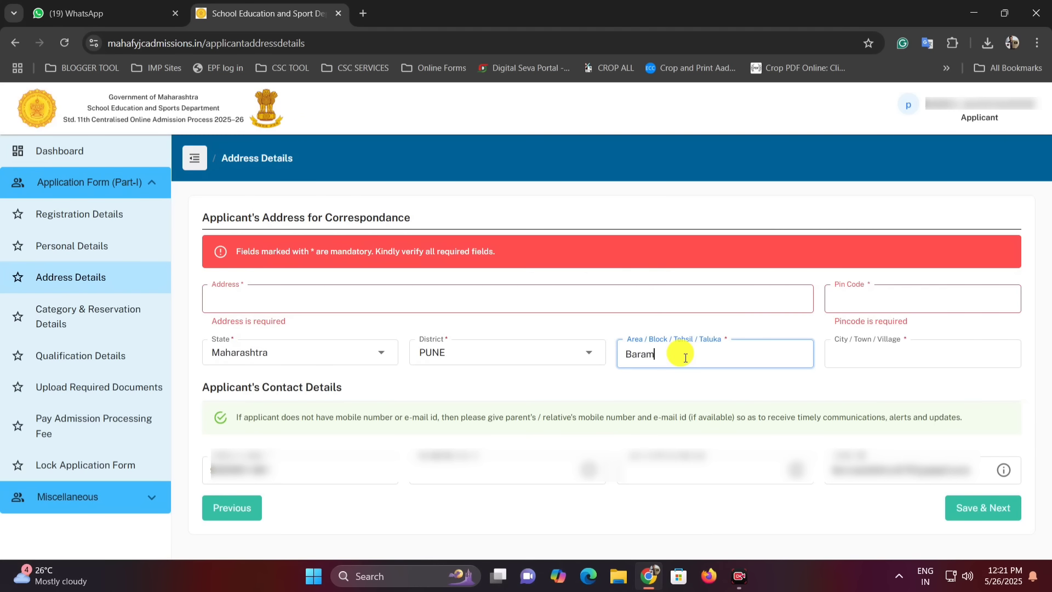
{"action": "type", "text": "Baramati"}
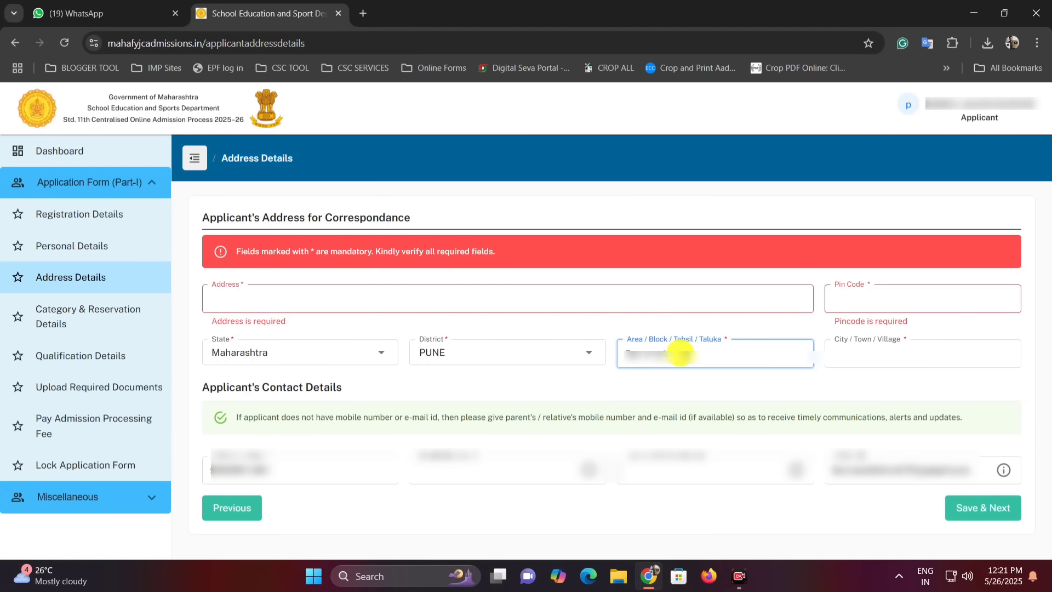
{"action": "left_click", "coordinate": [855, 355]}
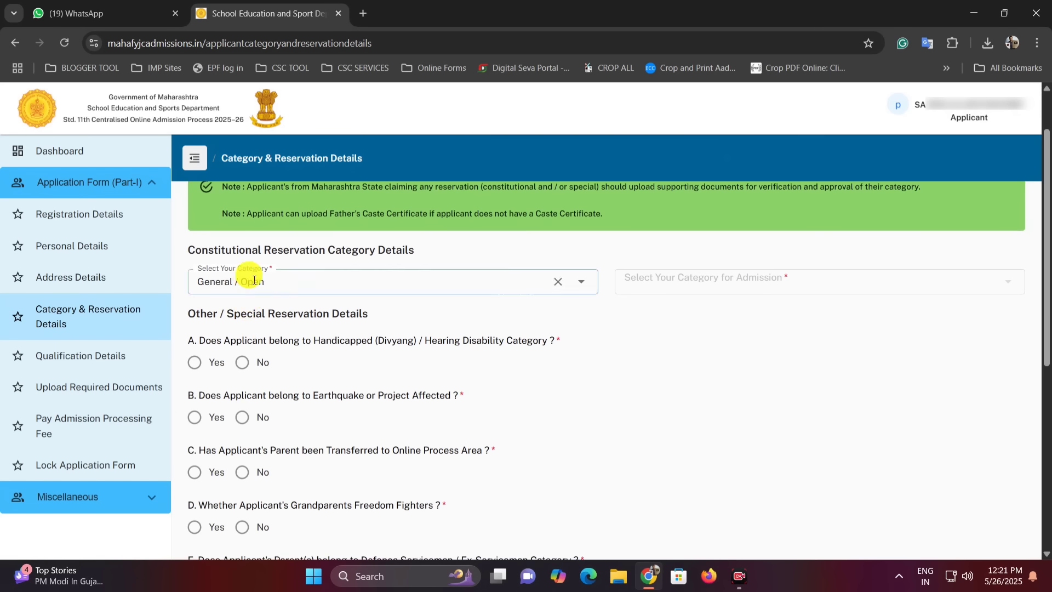
Step: Select General / Open as the applicant's constitutional reservation category and check the category for admission
{"action": "scroll", "coordinate": [294, 307], "scroll_direction": "down", "scroll_amount": 1}
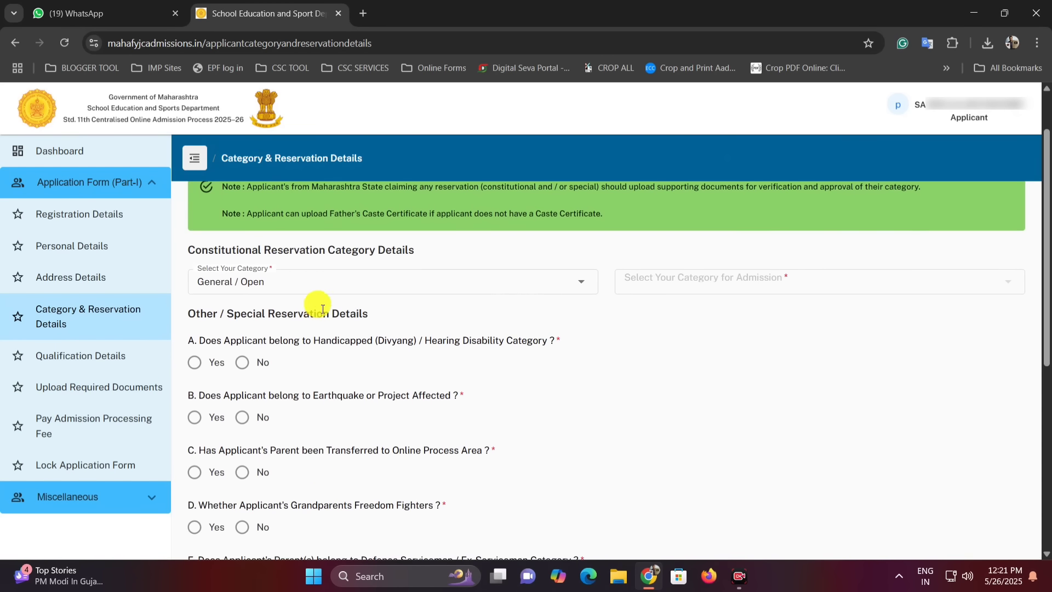
{"action": "left_click", "coordinate": [280, 285]}
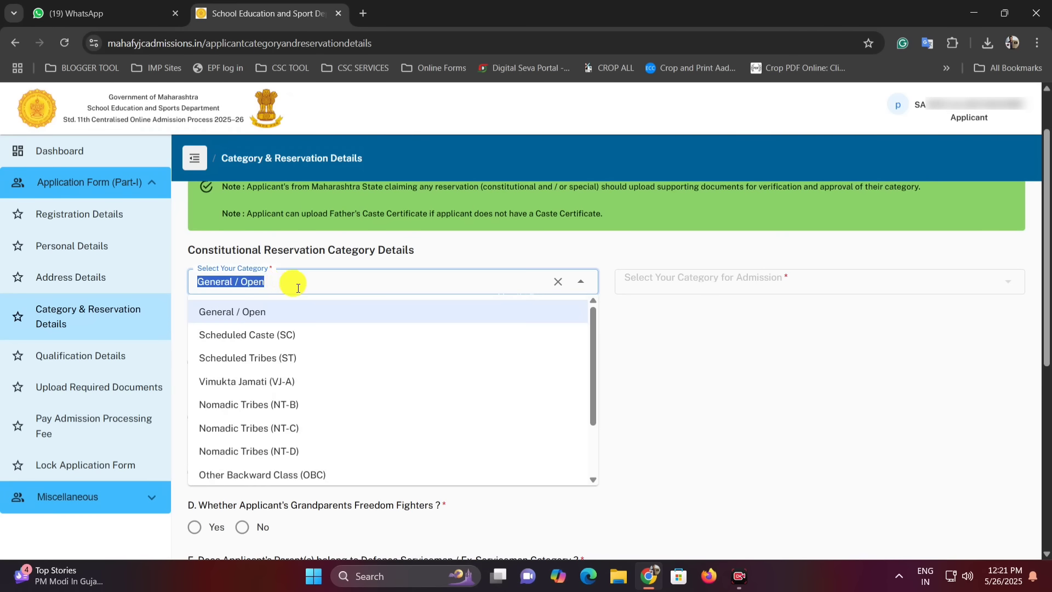
{"action": "left_click", "coordinate": [291, 316]}
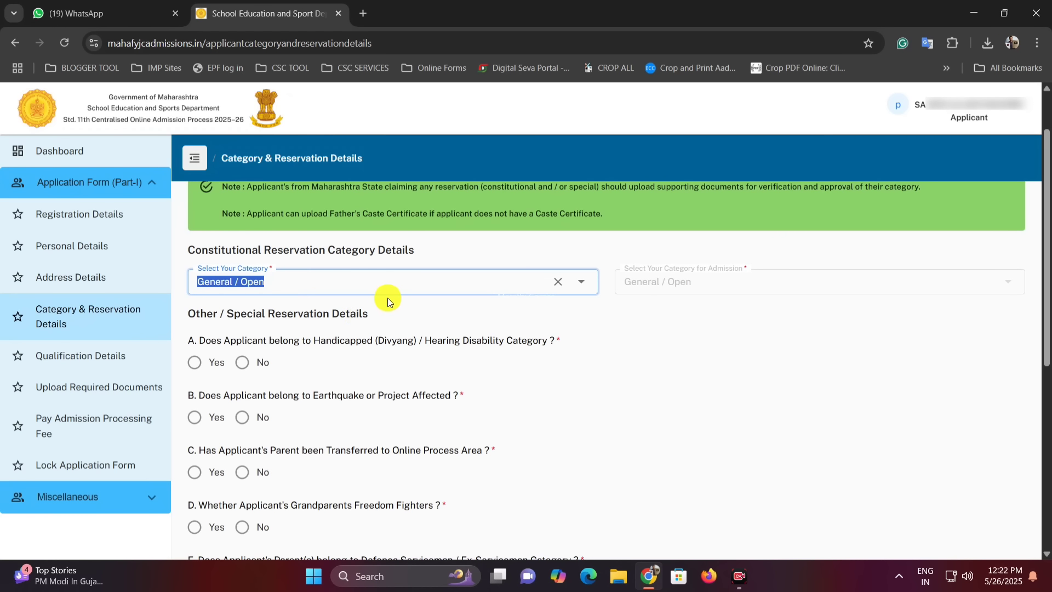
{"action": "left_click", "coordinate": [680, 285]}
{"action": "scroll", "coordinate": [473, 306], "scroll_direction": "down", "scroll_amount": 1}
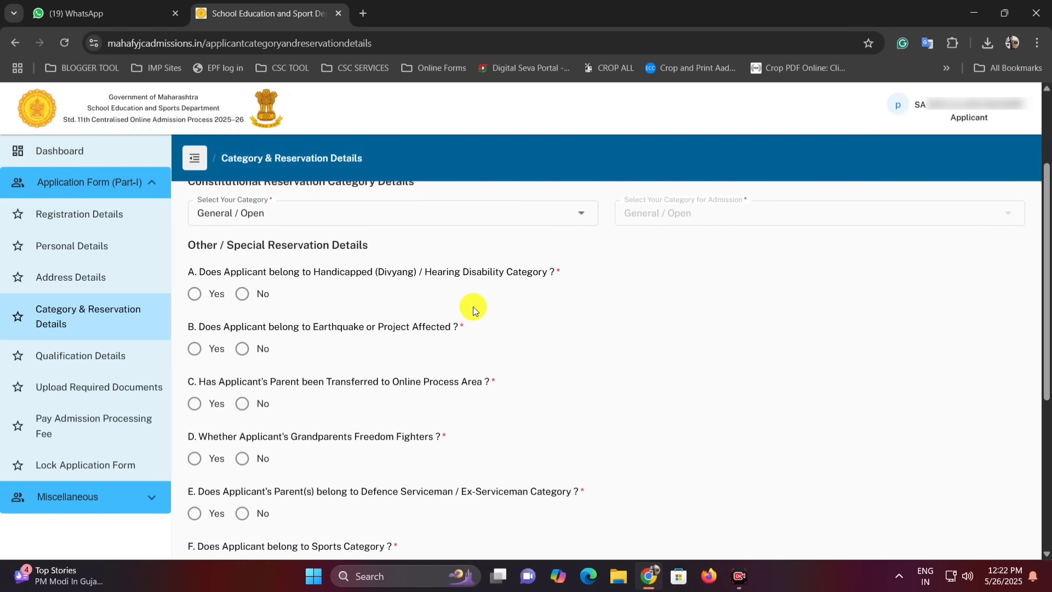
{"action": "scroll", "coordinate": [383, 306], "scroll_direction": "up", "scroll_amount": 1}
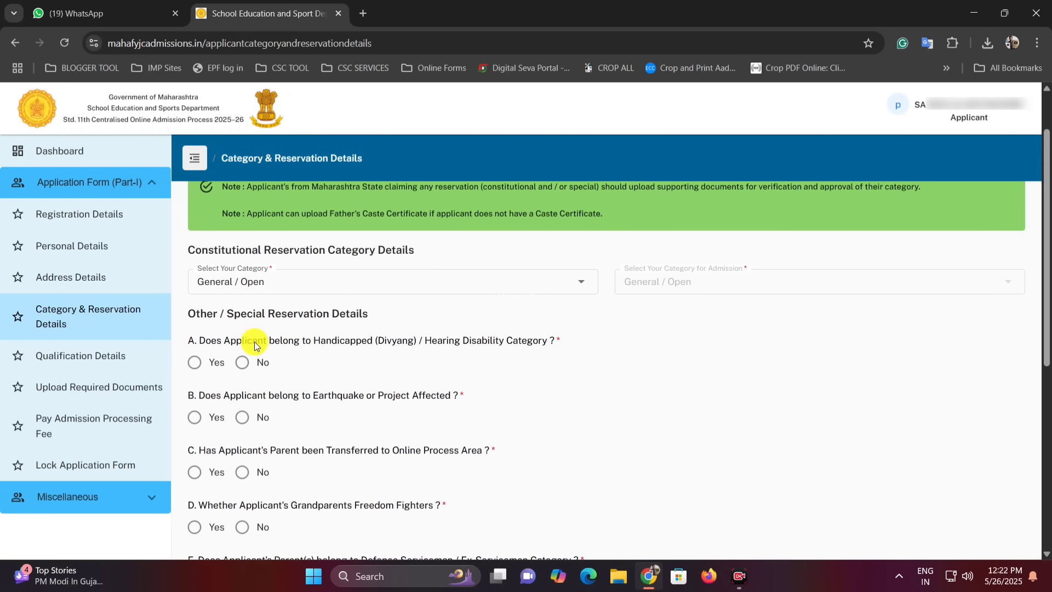
Step: Change the applicant's category to Scheduled Caste (SC) and answer Yes to having a caste certificate from a competent authority
{"action": "left_click", "coordinate": [283, 285]}
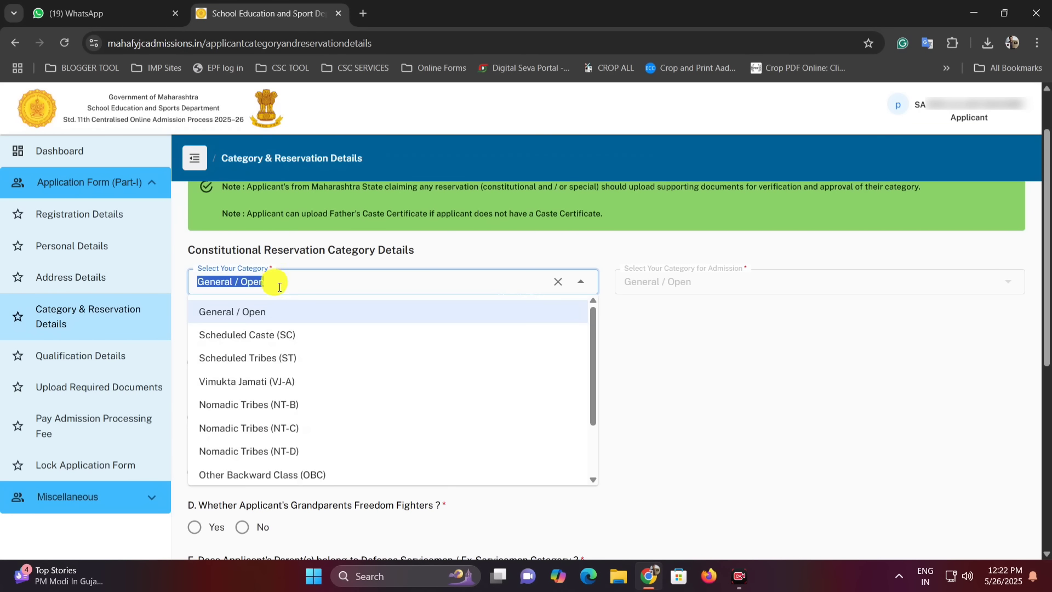
{"action": "left_click", "coordinate": [299, 340]}
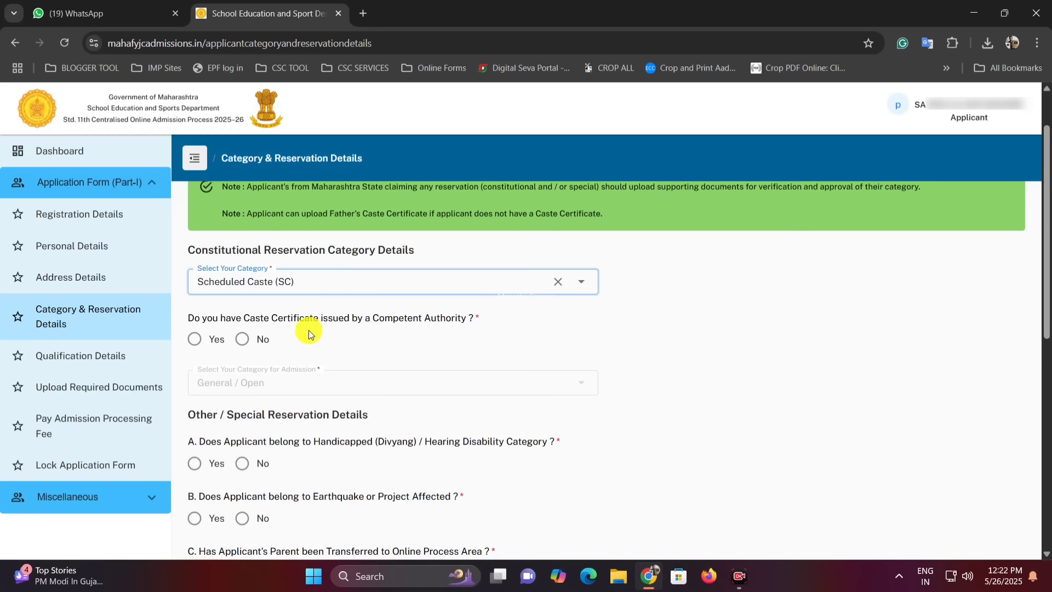
{"action": "left_click", "coordinate": [195, 338]}
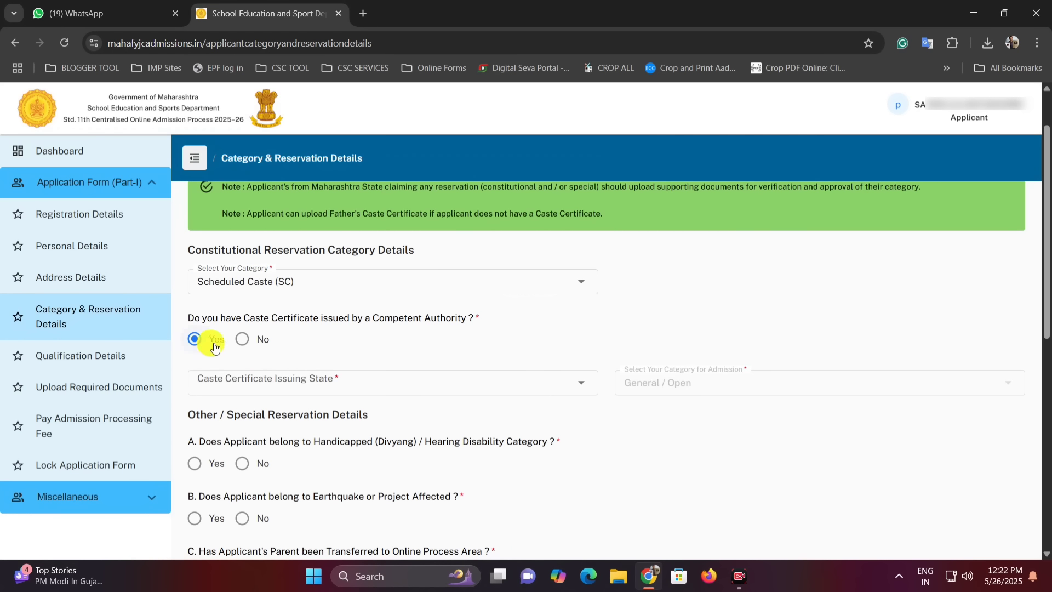
Step: Set the caste certificate's issuing state to Maharashtra and its issuing district to PUNE
{"action": "left_click", "coordinate": [290, 382]}
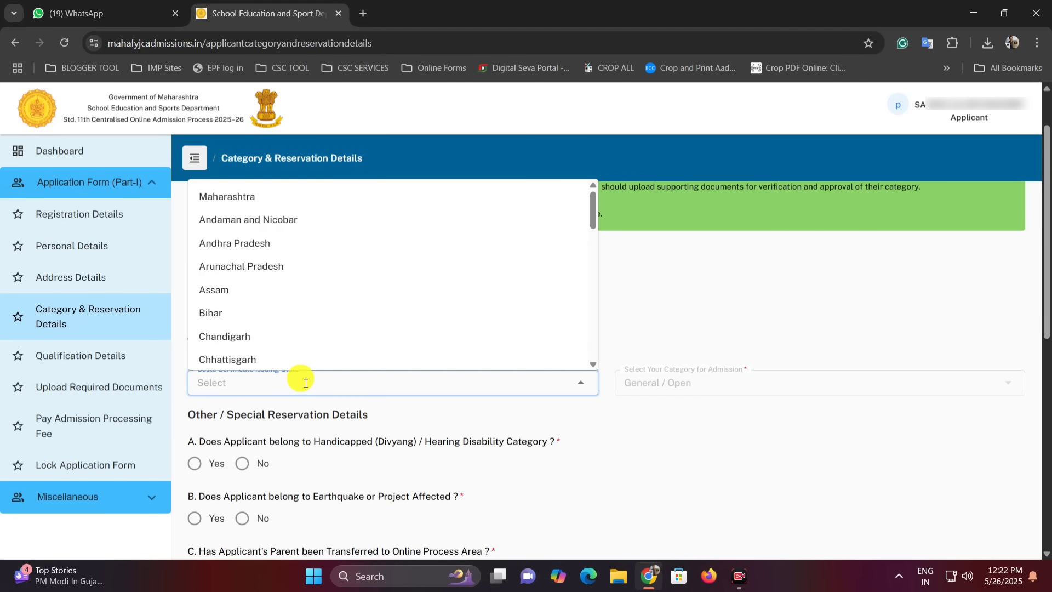
{"action": "type", "text": "maha"}
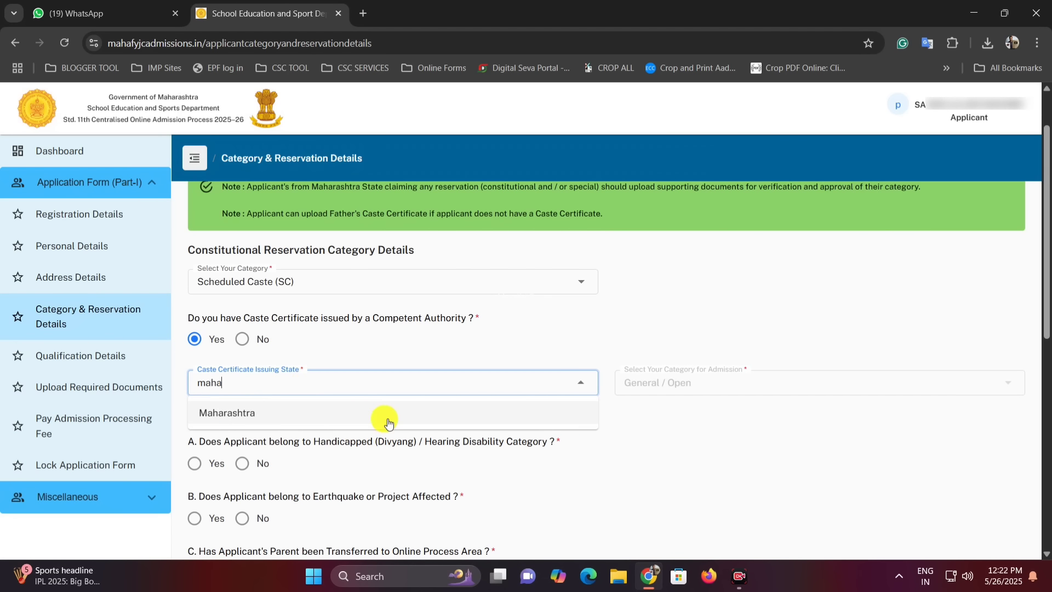
{"action": "left_click", "coordinate": [383, 414]}
{"action": "left_click", "coordinate": [709, 386]}
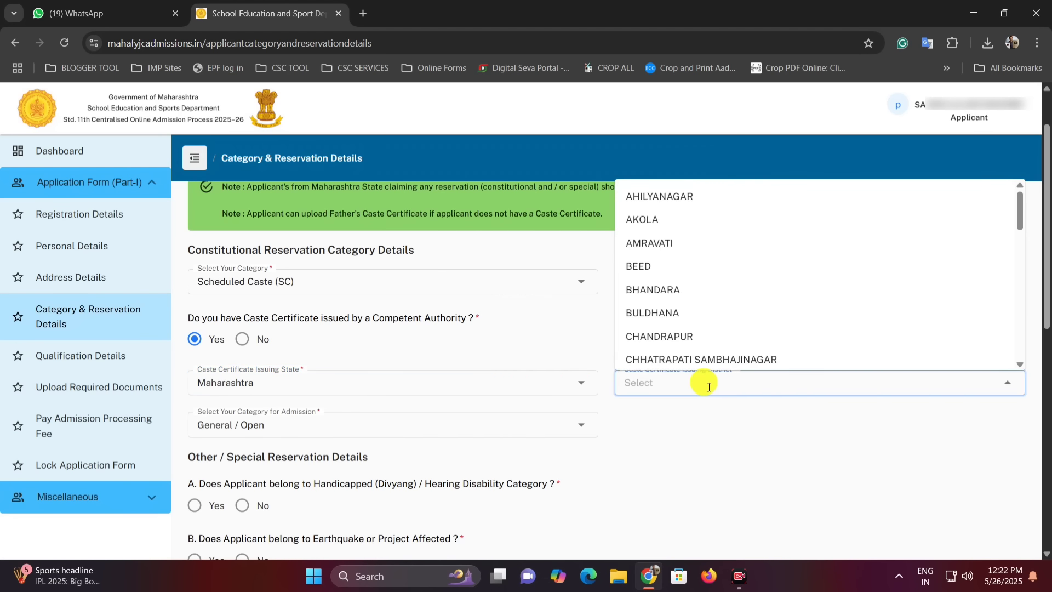
{"action": "type", "text": "pune"}
{"action": "key", "text": "Return"}
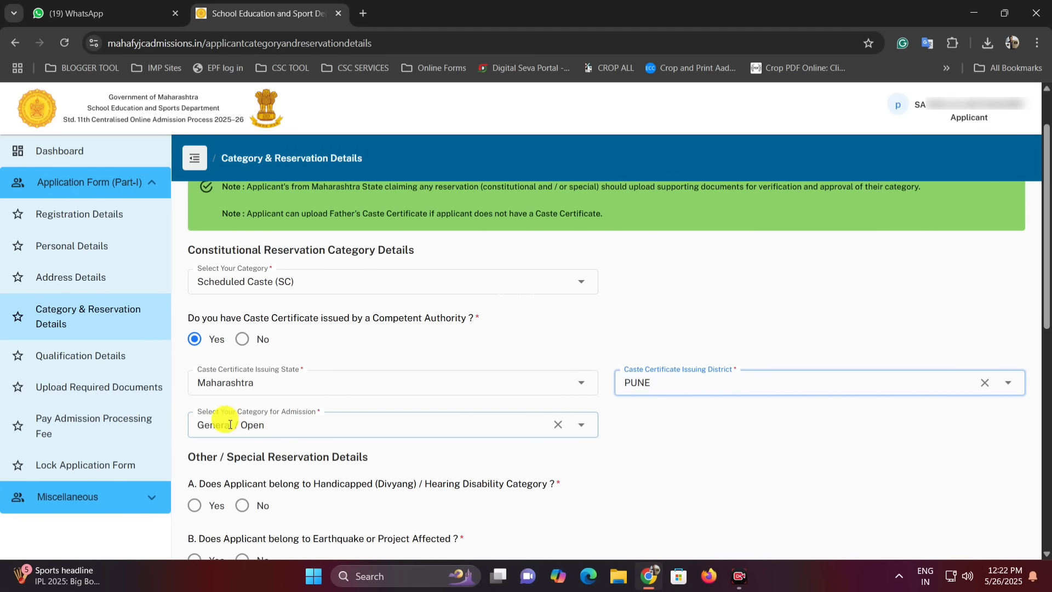
Step: Set the applicant's category for admission to Scheduled Caste (SC)
{"action": "left_click", "coordinate": [290, 428]}
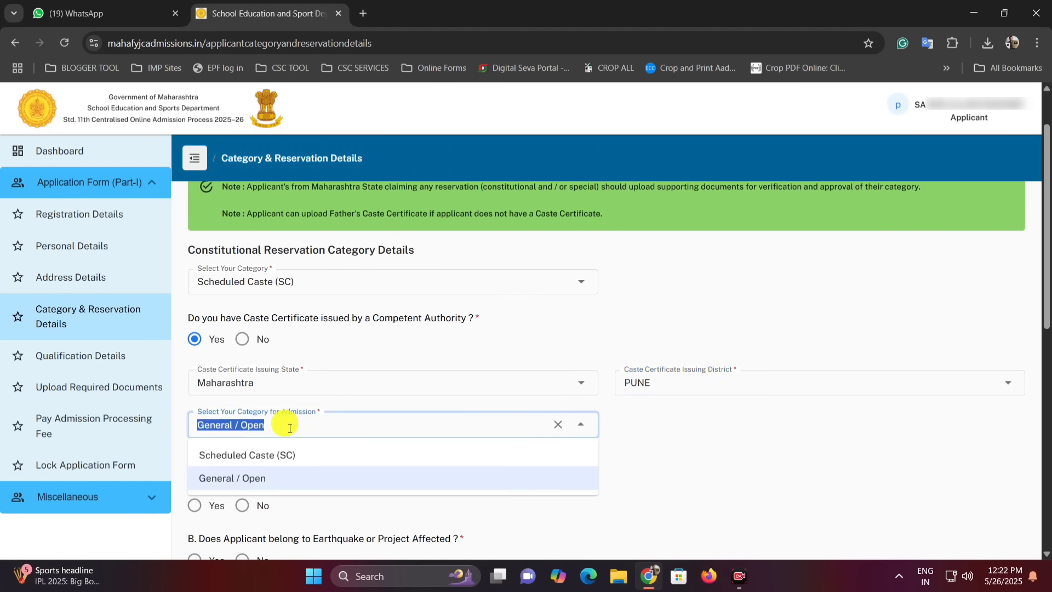
{"action": "left_click", "coordinate": [289, 457]}
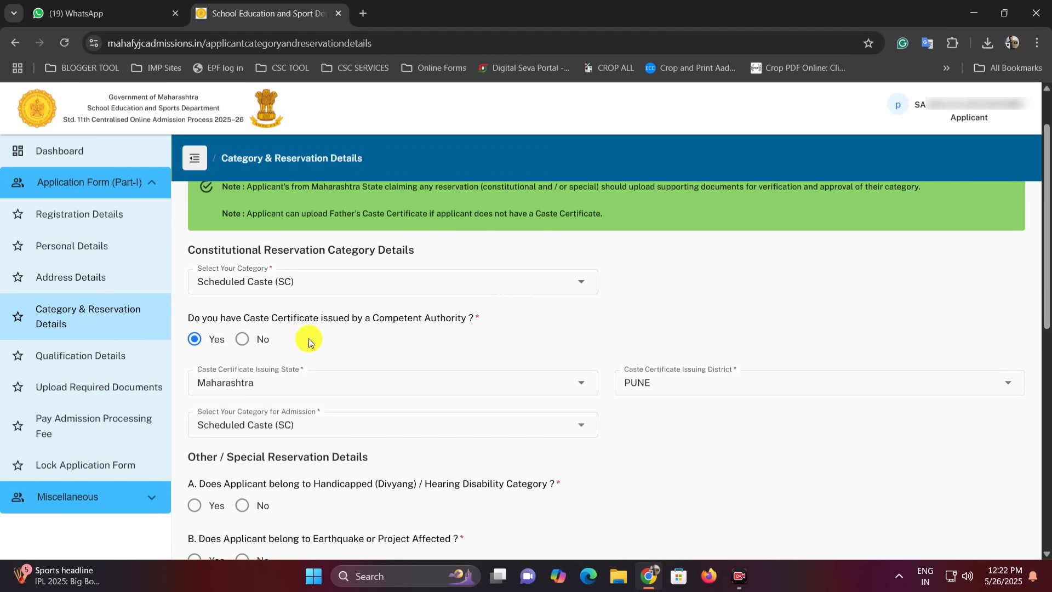
{"action": "left_click", "coordinate": [265, 425]}
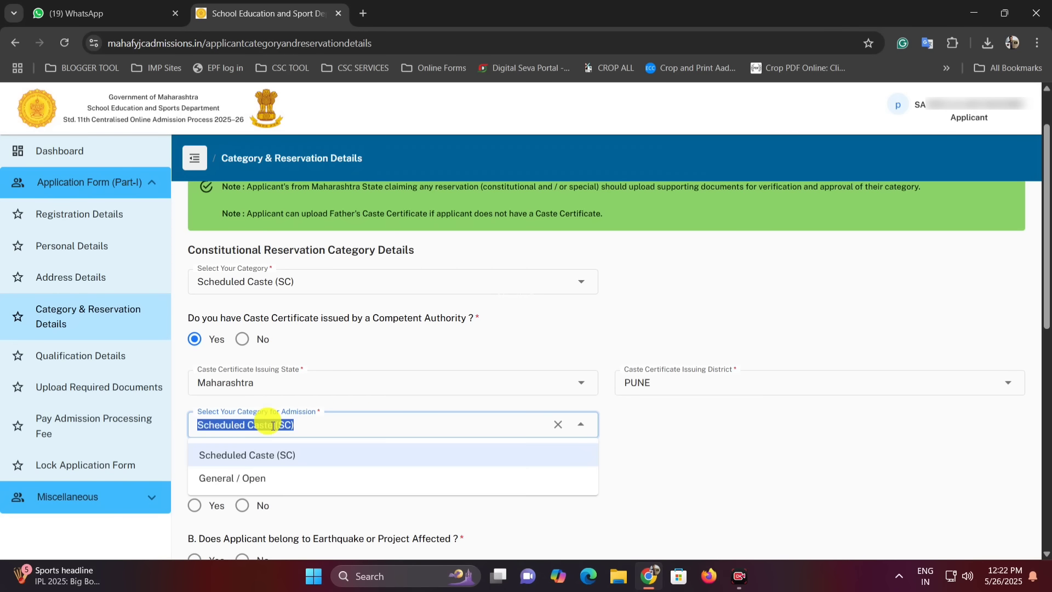
{"action": "left_click", "coordinate": [291, 459]}
{"action": "left_click", "coordinate": [637, 444]}
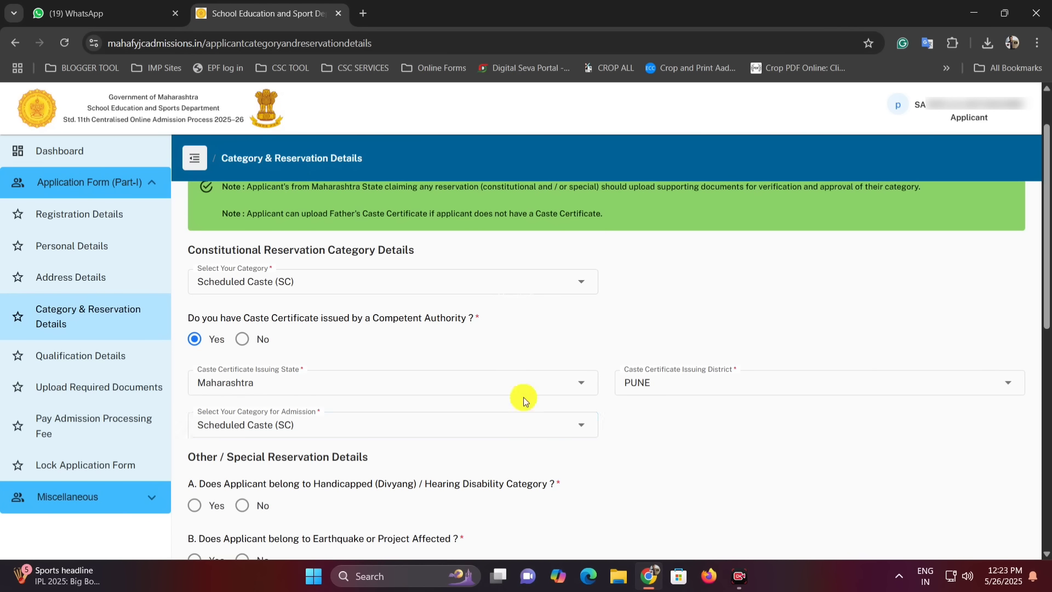
Step: Change the applicant's category to Other Backward Class (OBC) and answer Yes to having a caste certificate from a competent authority
{"action": "left_click", "coordinate": [345, 280]}
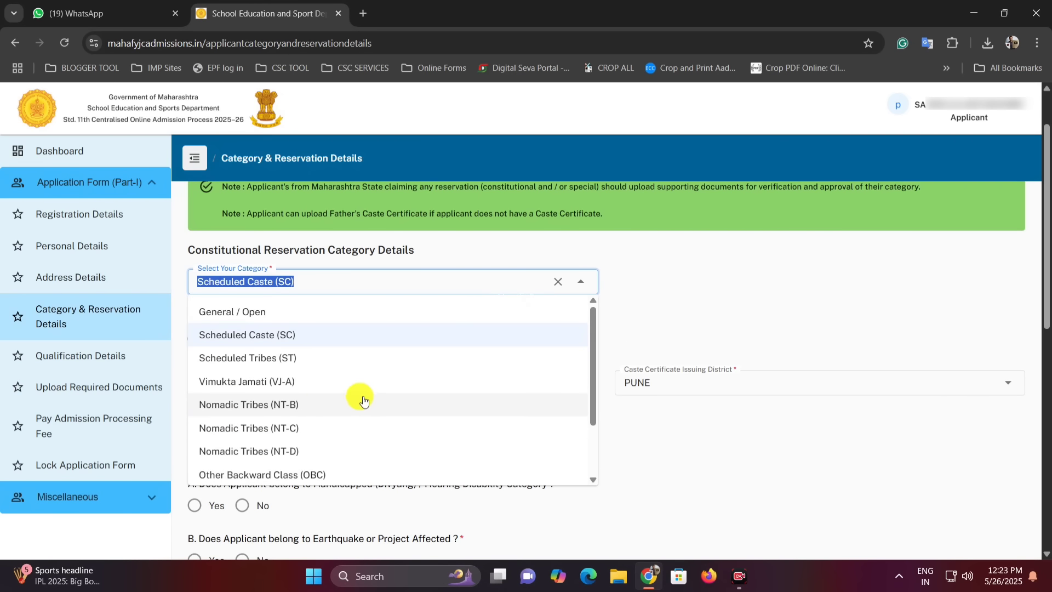
{"action": "left_click", "coordinate": [368, 473]}
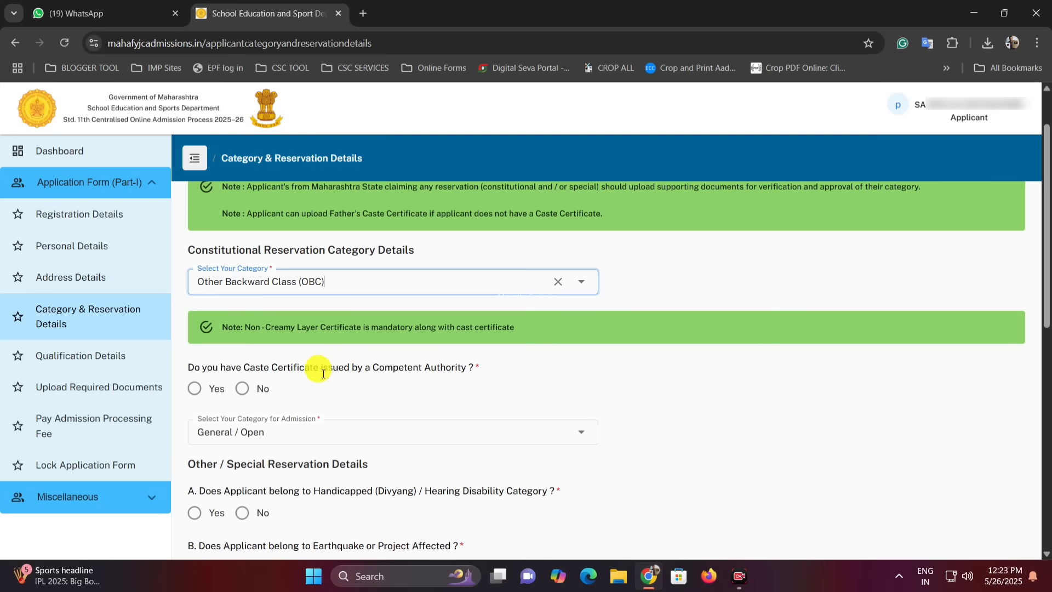
{"action": "left_click", "coordinate": [196, 389]}
Step: Set the caste certificate's issuing state to Maharashtra and choose Other Backward Class (OBC) as the category for admission
{"action": "left_click", "coordinate": [298, 432]}
{"action": "type", "text": "ma"}
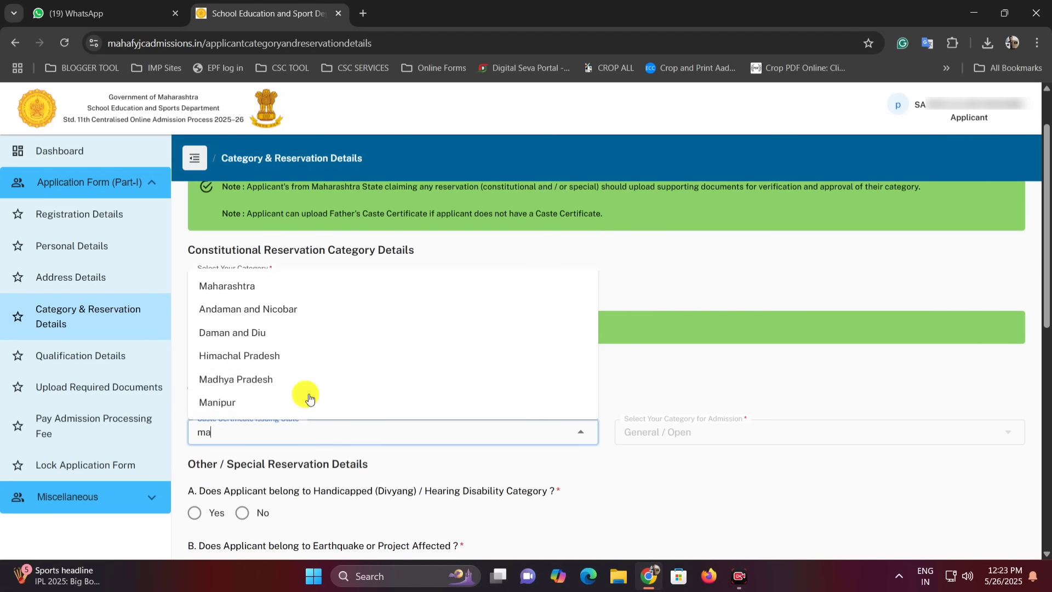
{"action": "type", "text": "ha"}
{"action": "left_click", "coordinate": [353, 463]}
{"action": "left_click", "coordinate": [679, 437]}
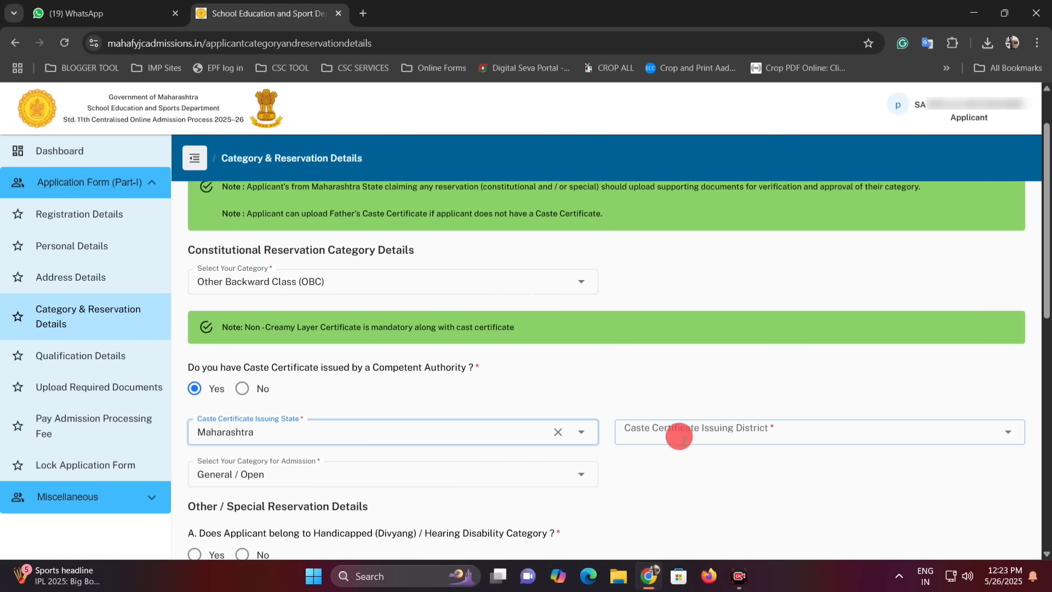
{"action": "left_click", "coordinate": [436, 471]}
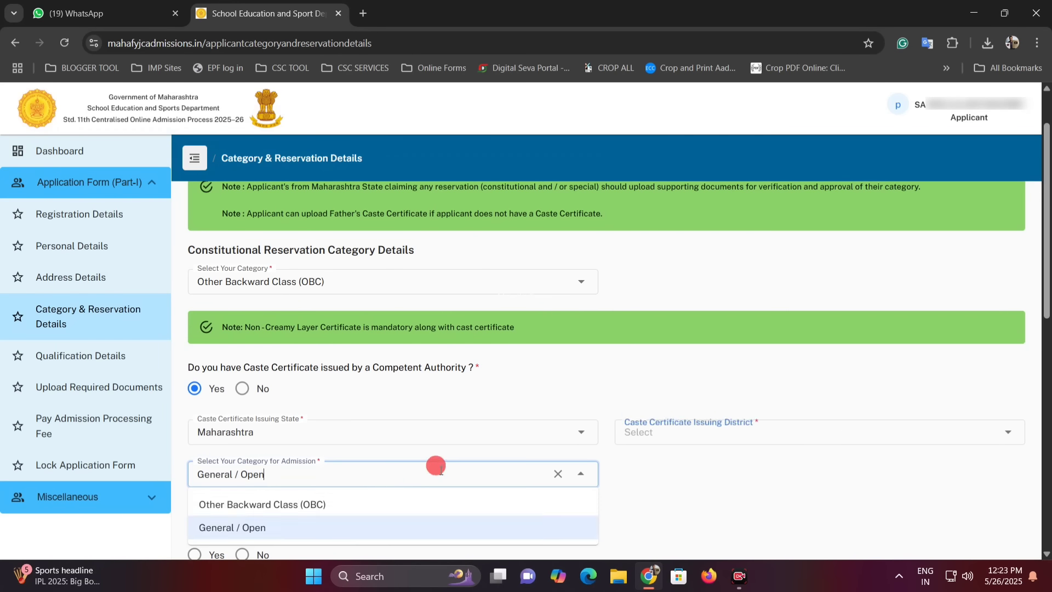
{"action": "left_click", "coordinate": [359, 511]}
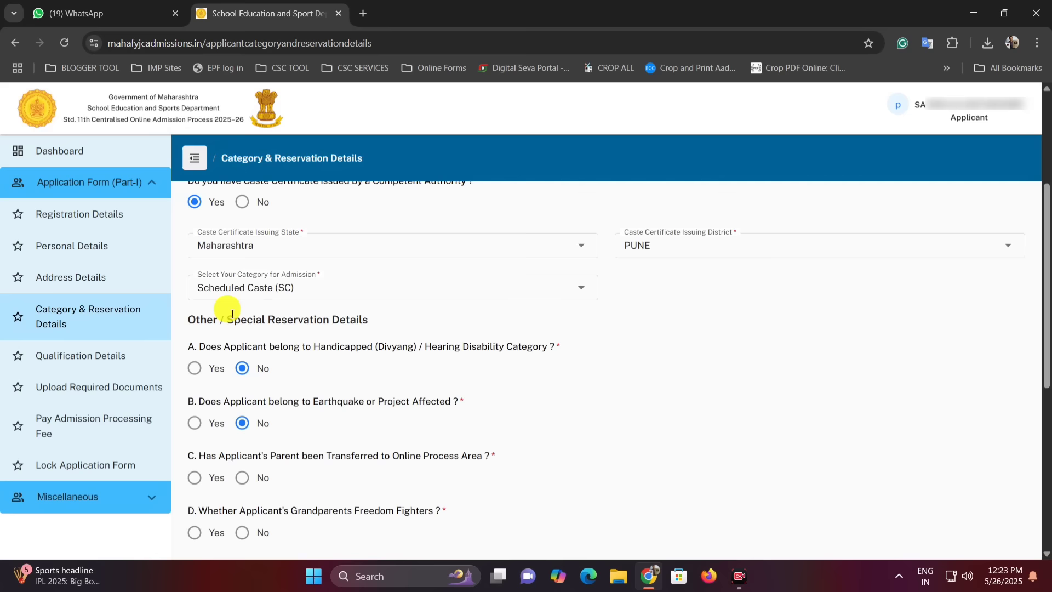
Step: Try a Yes answer to the Handicapped (Divyang) / Hearing Disability question to view its certificate note, and set the answer back to No
{"action": "scroll", "coordinate": [225, 296], "scroll_direction": "down", "scroll_amount": 1}
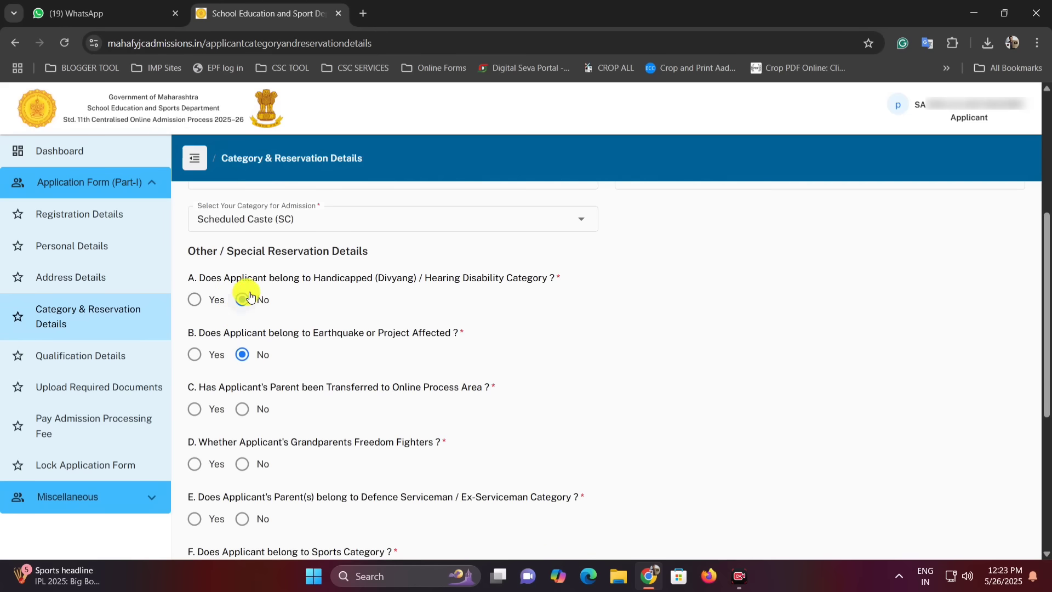
{"action": "left_click", "coordinate": [195, 300]}
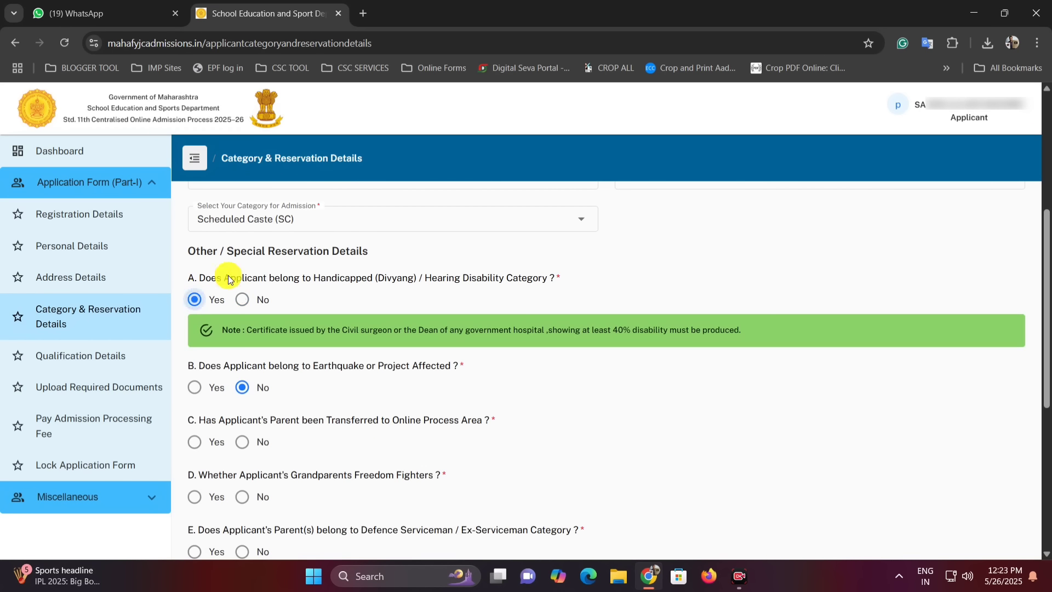
{"action": "left_click", "coordinate": [242, 299]}
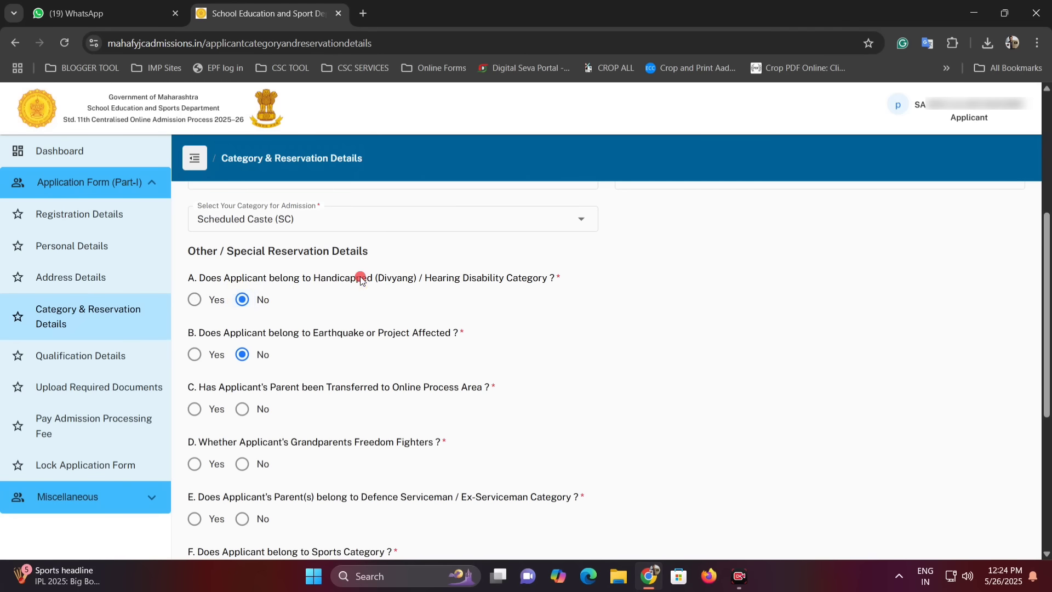
{"action": "left_click_drag", "start_coordinate": [358, 278], "coordinate": [526, 283]}
{"action": "left_click", "coordinate": [522, 287]}
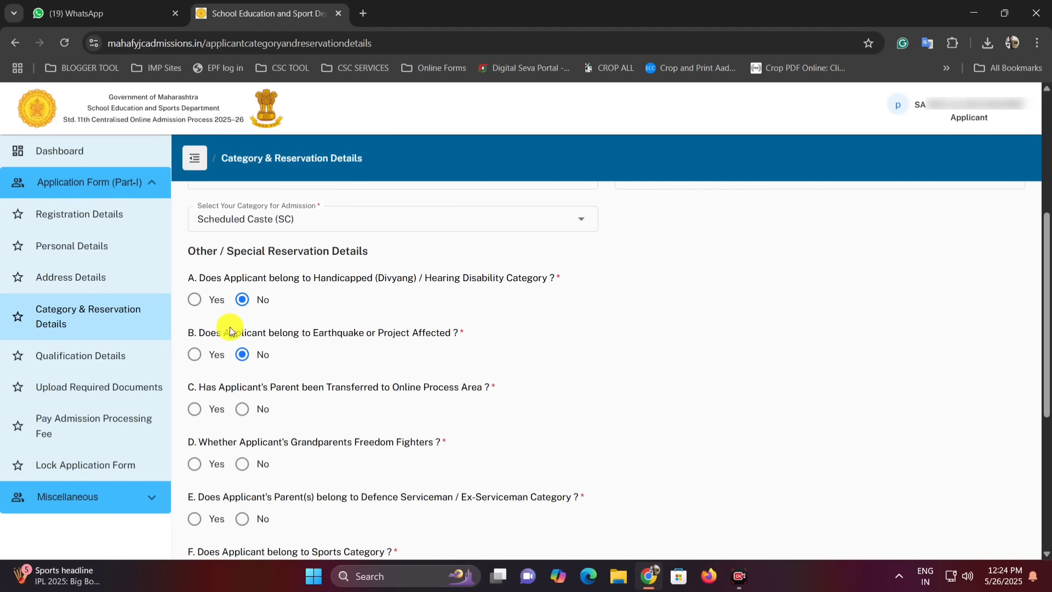
Step: Try a Yes answer to the Earthquake or Project Affected question to view its certificate note, and set the answer back to No
{"action": "left_click_drag", "start_coordinate": [205, 334], "coordinate": [414, 334]}
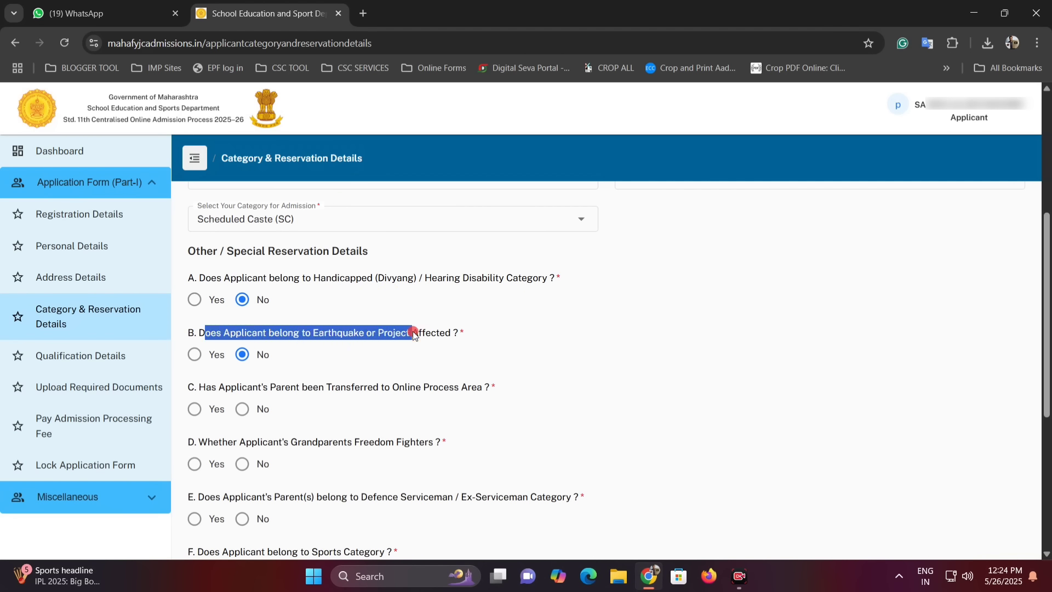
{"action": "left_click", "coordinate": [410, 337]}
{"action": "left_click", "coordinate": [195, 354]}
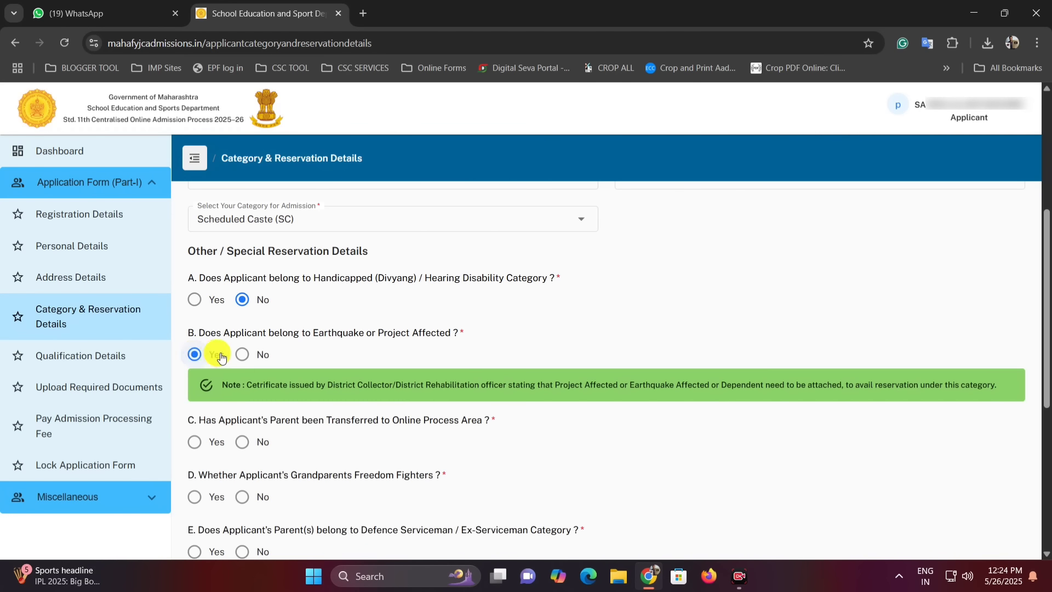
{"action": "left_click", "coordinate": [242, 354]}
Step: Answer No to whether the applicant's parent has been transferred to the online process area
{"action": "scroll", "coordinate": [322, 331], "scroll_direction": "down", "scroll_amount": 1}
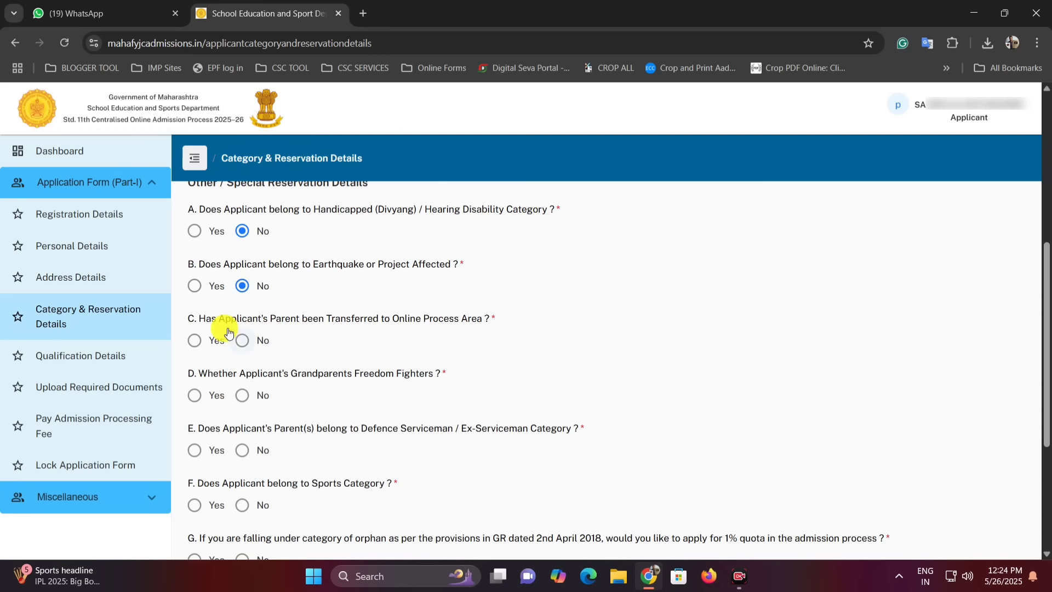
{"action": "left_click_drag", "start_coordinate": [306, 327], "coordinate": [307, 327]}
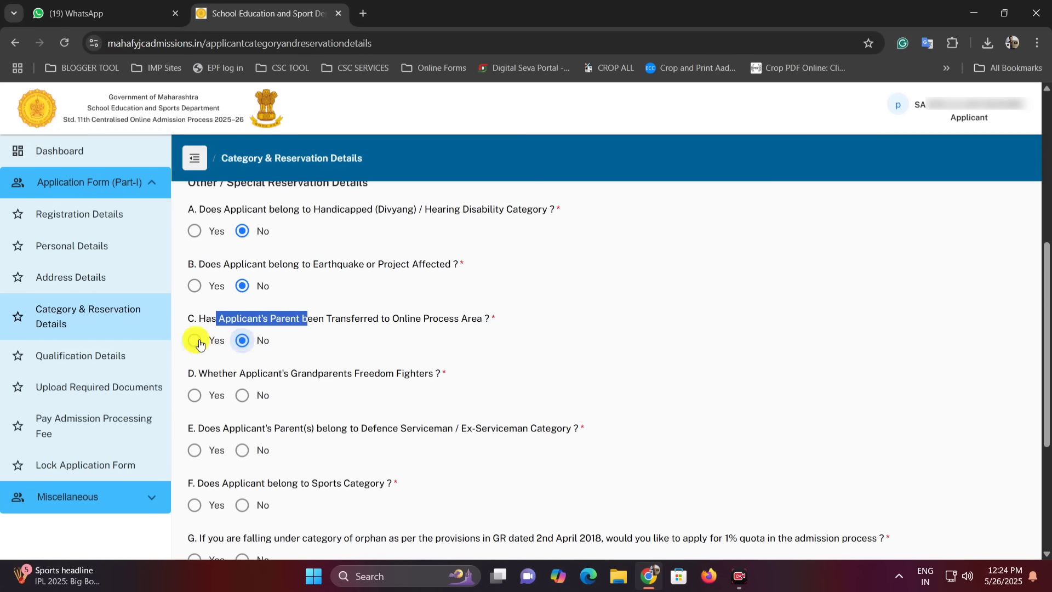
{"action": "left_click", "coordinate": [230, 342]}
{"action": "left_click", "coordinate": [243, 340]}
Step: Answer No to whether the applicant's grandparents are freedom fighters
{"action": "scroll", "coordinate": [290, 336], "scroll_direction": "down", "scroll_amount": 1}
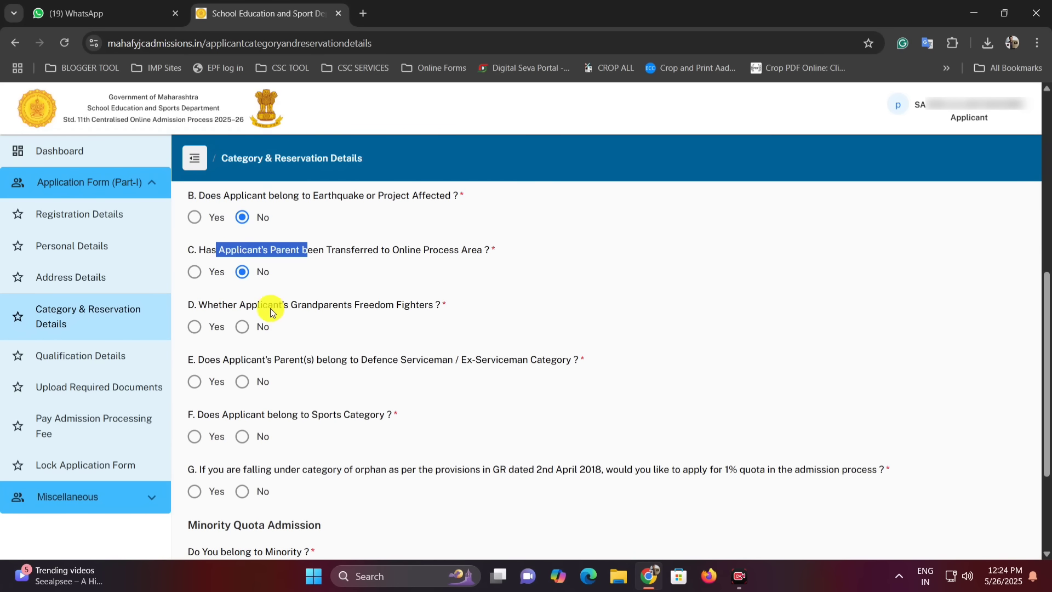
{"action": "left_click_drag", "start_coordinate": [246, 305], "coordinate": [367, 319]}
{"action": "left_click", "coordinate": [393, 313]}
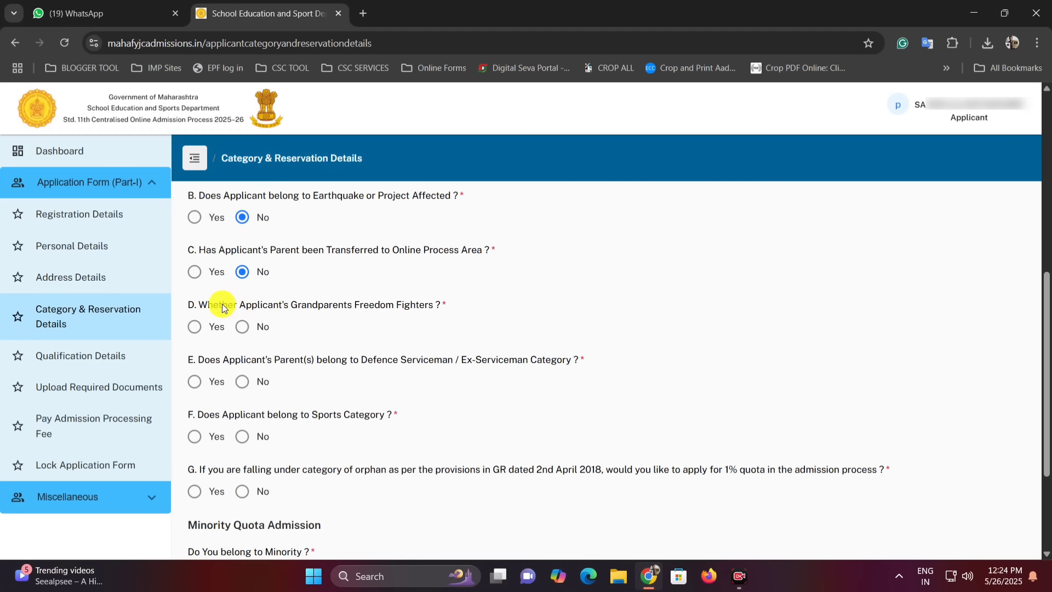
{"action": "left_click_drag", "start_coordinate": [219, 305], "coordinate": [430, 307]}
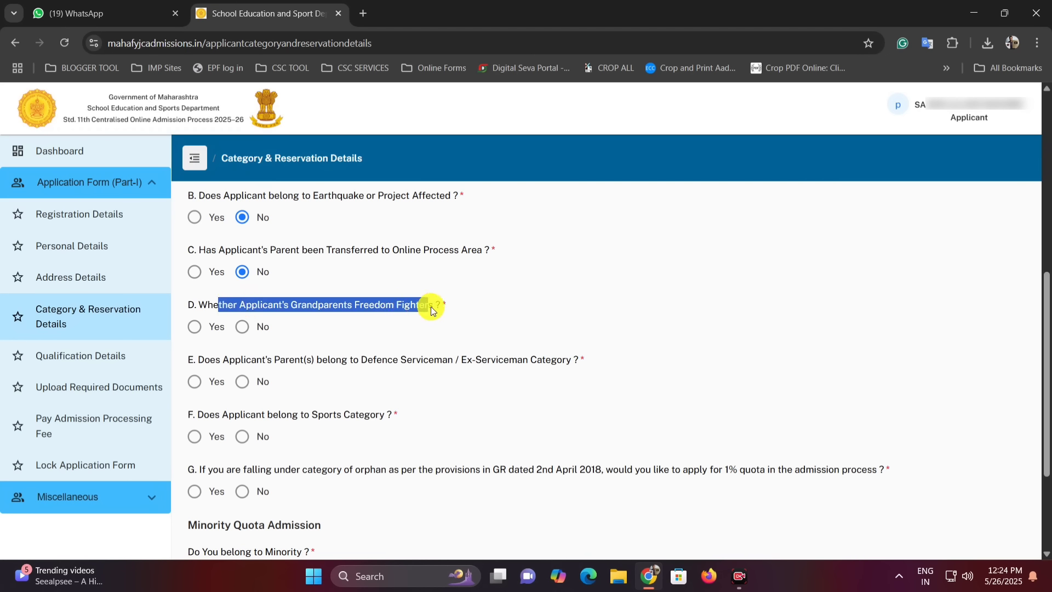
{"action": "left_click", "coordinate": [351, 306]}
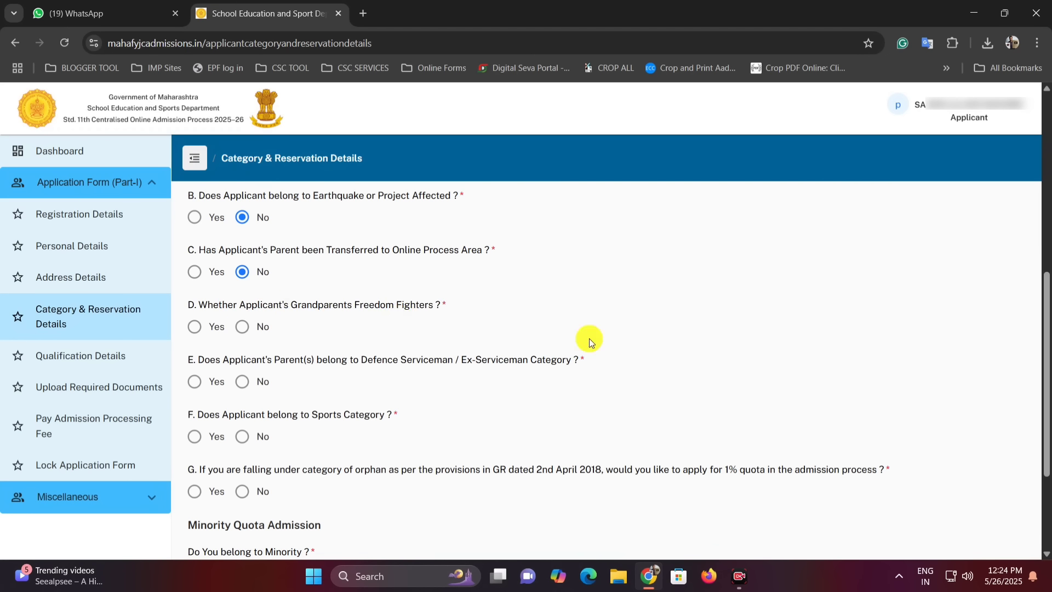
{"action": "left_click", "coordinate": [198, 327]}
{"action": "left_click", "coordinate": [242, 326]}
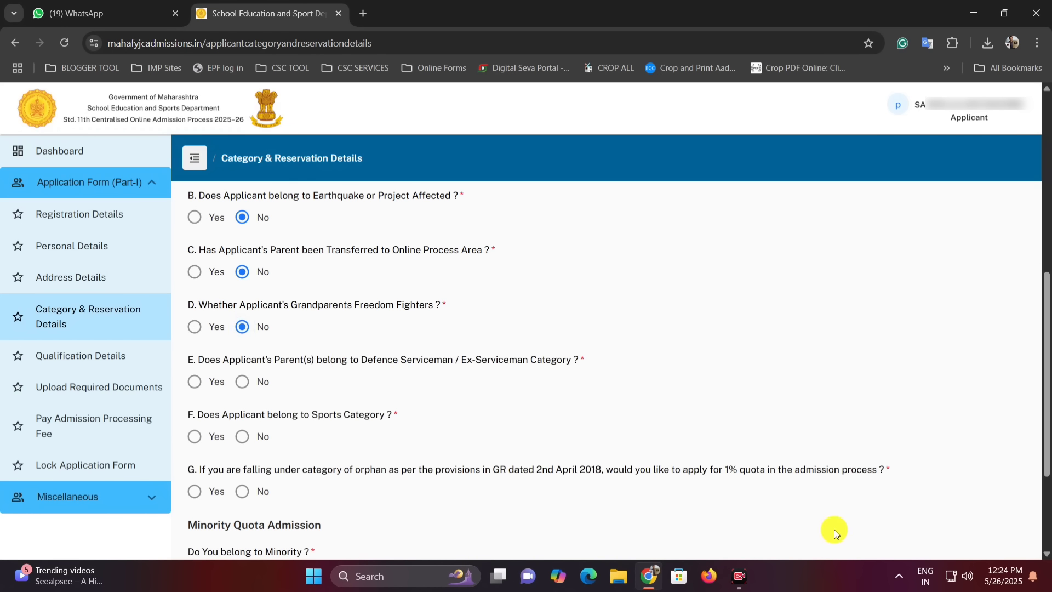
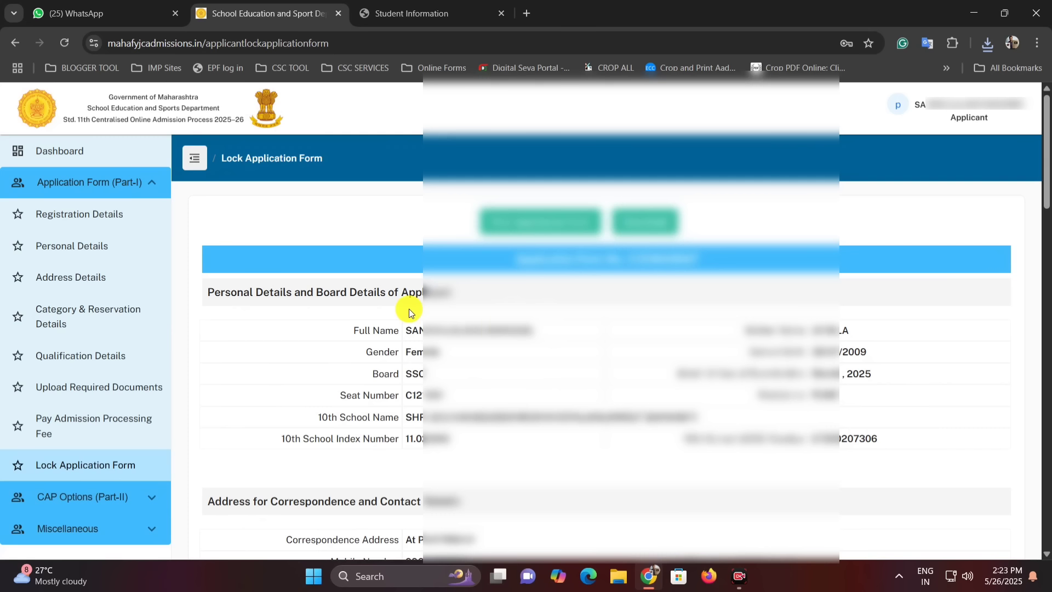
Step: Review the completed application, accept the declaration and lock the application form, checking its current status
{"action": "scroll", "coordinate": [640, 294], "scroll_direction": "down", "scroll_amount": 1}
{"action": "scroll", "coordinate": [640, 294], "scroll_direction": "down", "scroll_amount": 15}
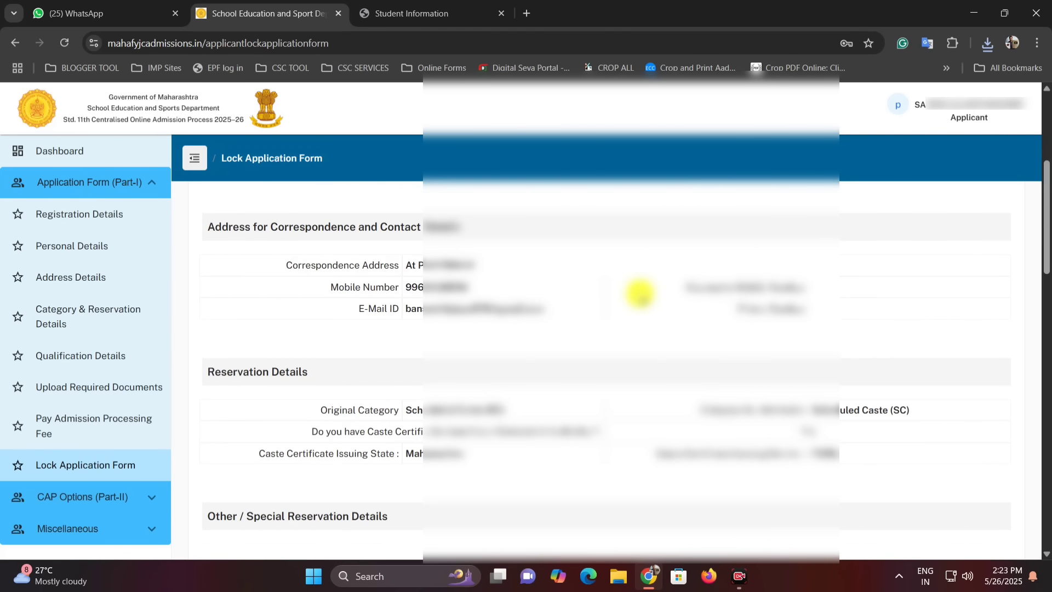
{"action": "scroll", "coordinate": [640, 294], "scroll_direction": "down", "scroll_amount": 8}
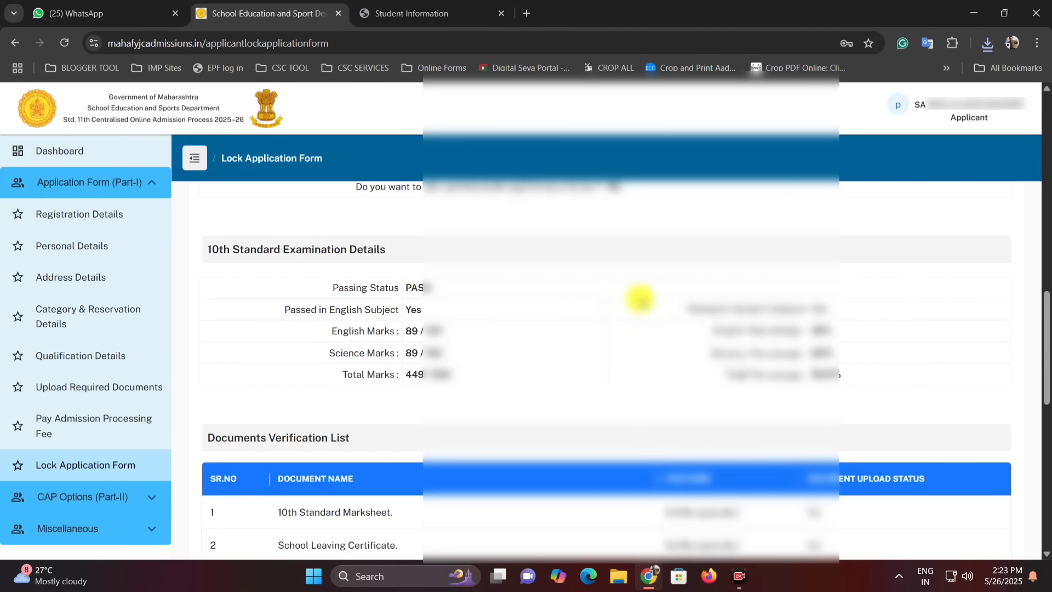
{"action": "scroll", "coordinate": [640, 306], "scroll_direction": "down", "scroll_amount": 4}
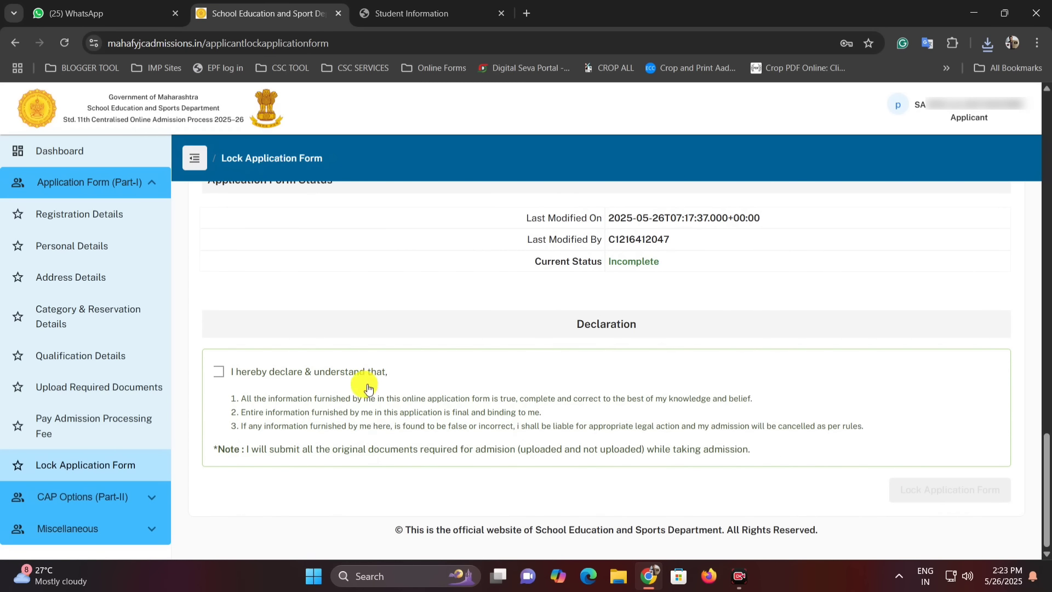
{"action": "left_click", "coordinate": [219, 374]}
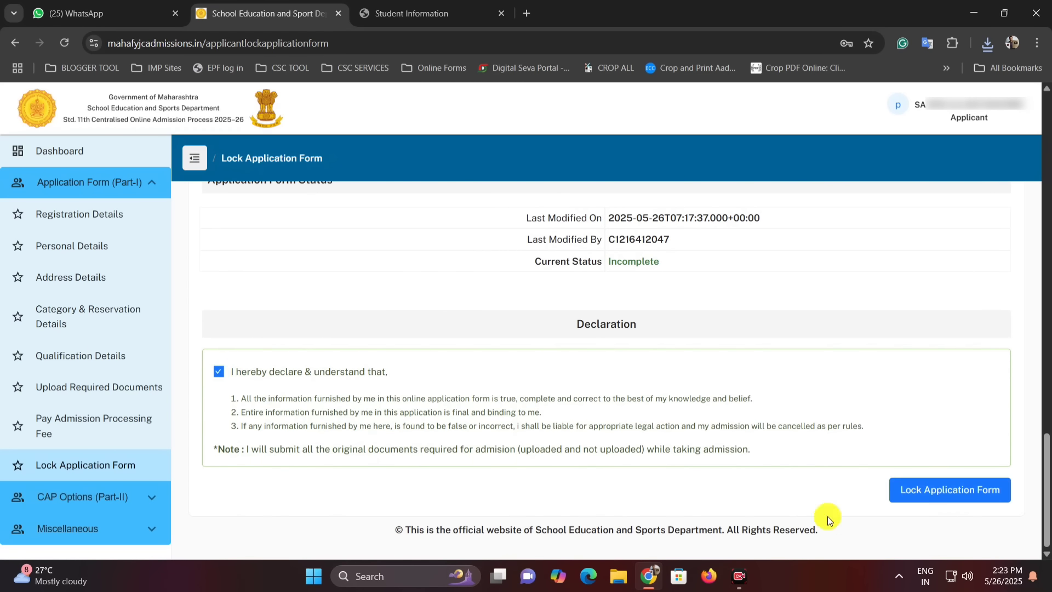
{"action": "left_click", "coordinate": [954, 495]}
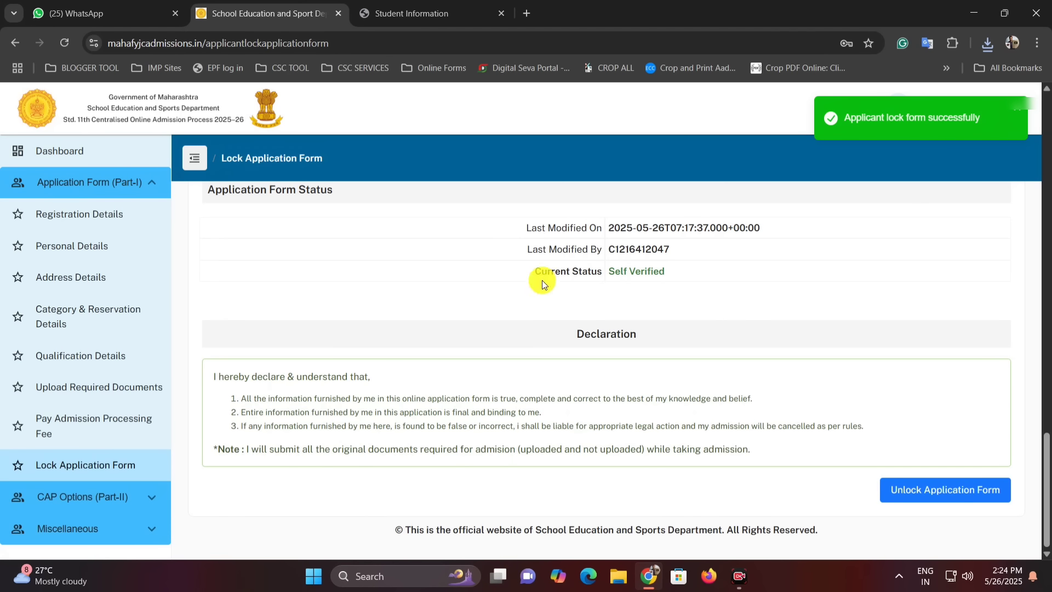
{"action": "left_click_drag", "start_coordinate": [535, 273], "coordinate": [666, 275]}
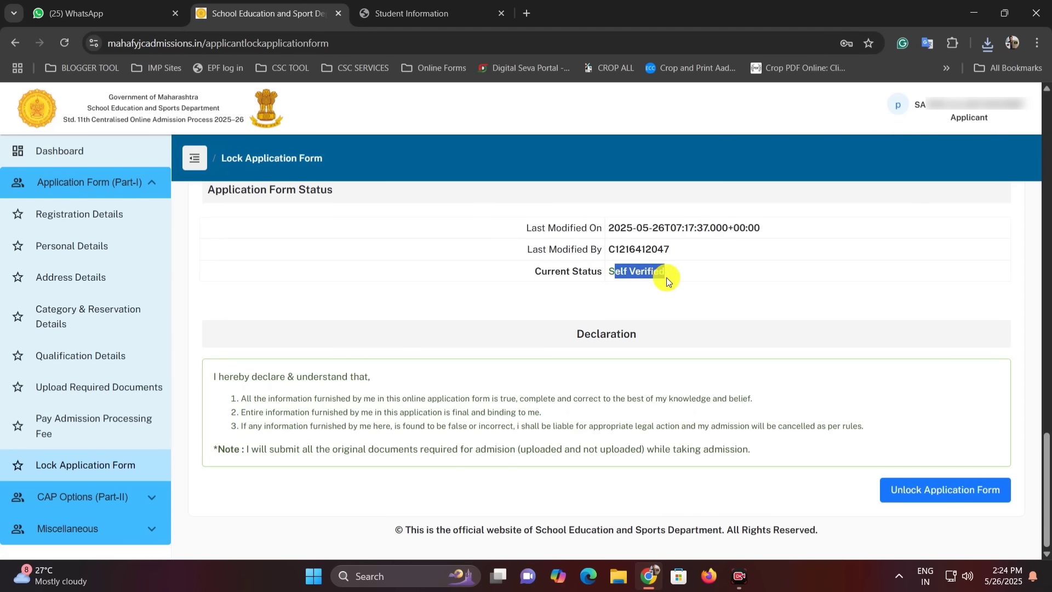
{"action": "left_click", "coordinate": [695, 323]}
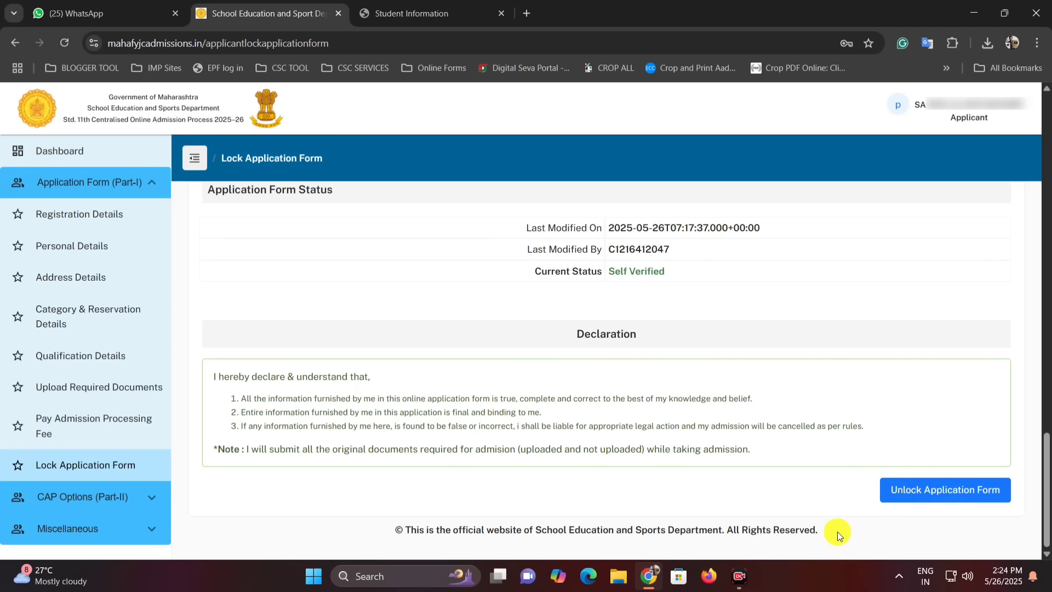
Step: Open the dashboard and check the status of the Part-I application form
{"action": "left_click", "coordinate": [89, 151]}
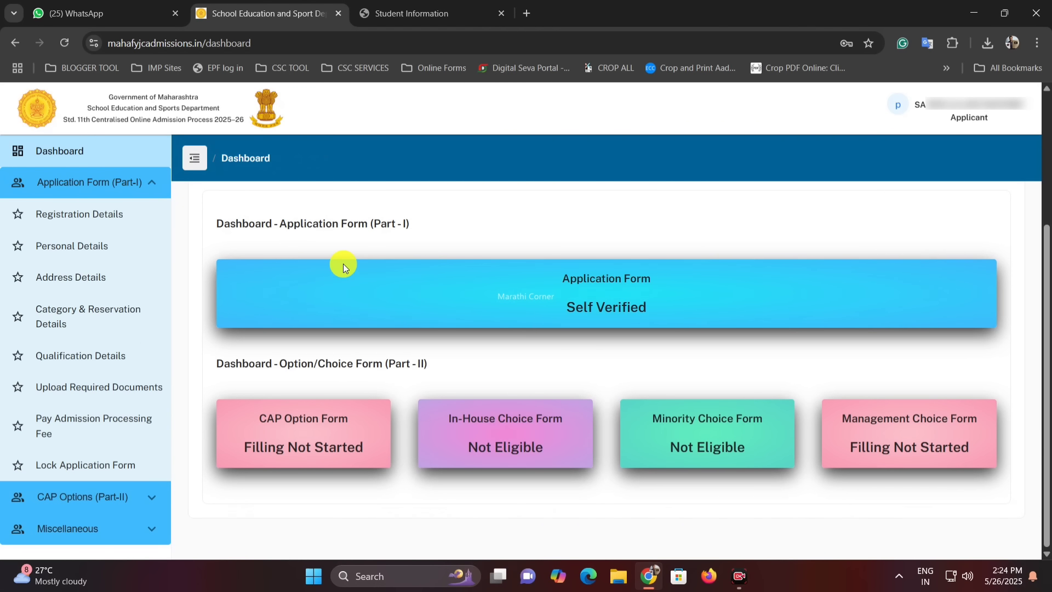
{"action": "left_click_drag", "start_coordinate": [218, 223], "coordinate": [342, 223]}
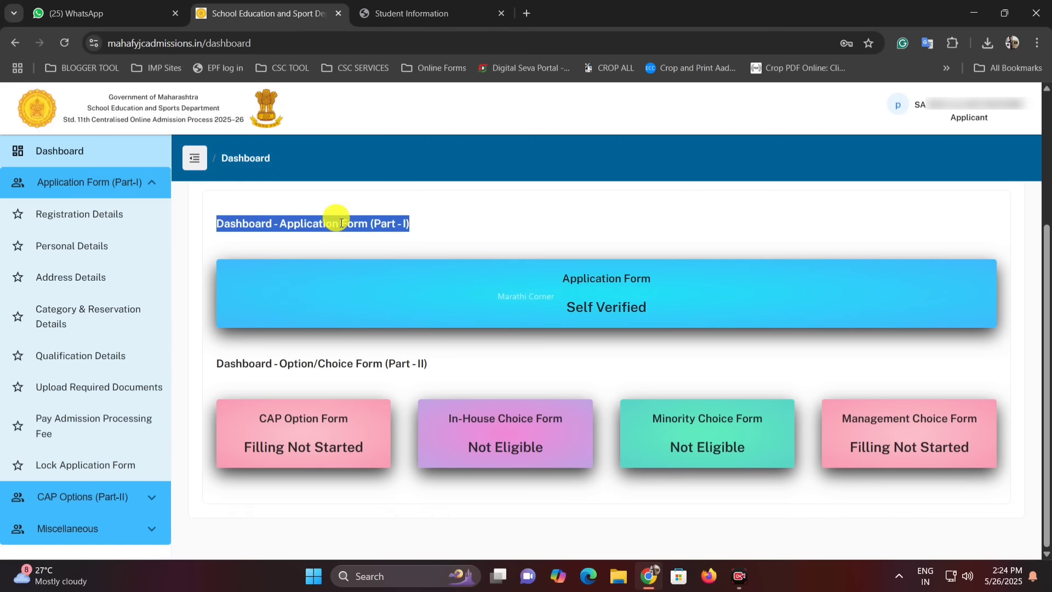
{"action": "left_click", "coordinate": [342, 223]}
{"action": "triple_click", "coordinate": [564, 281]}
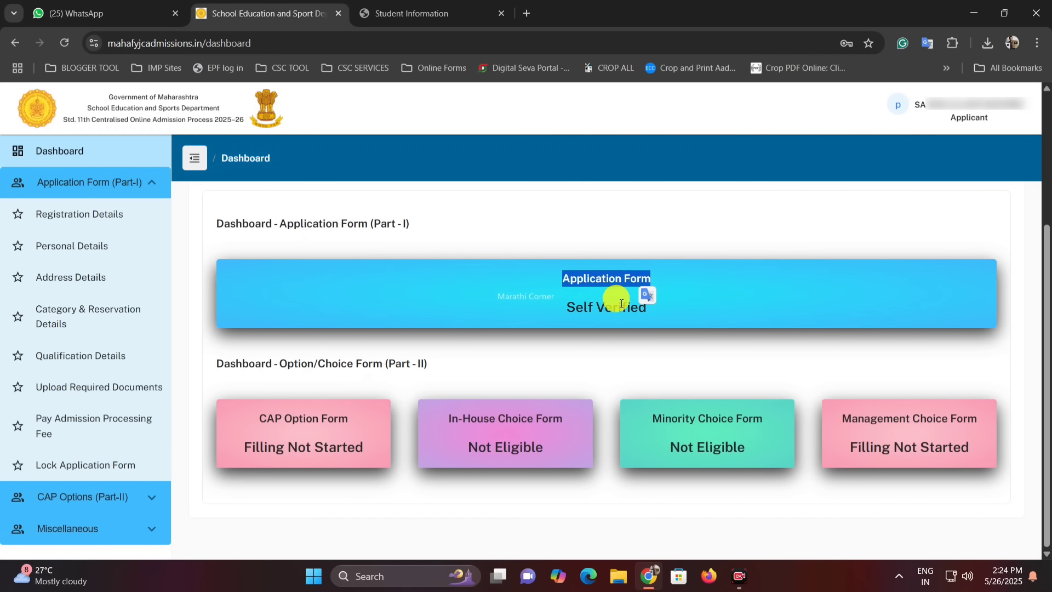
{"action": "left_click", "coordinate": [557, 306]}
{"action": "left_click_drag", "start_coordinate": [559, 307], "coordinate": [650, 308]}
{"action": "left_click", "coordinate": [612, 306]}
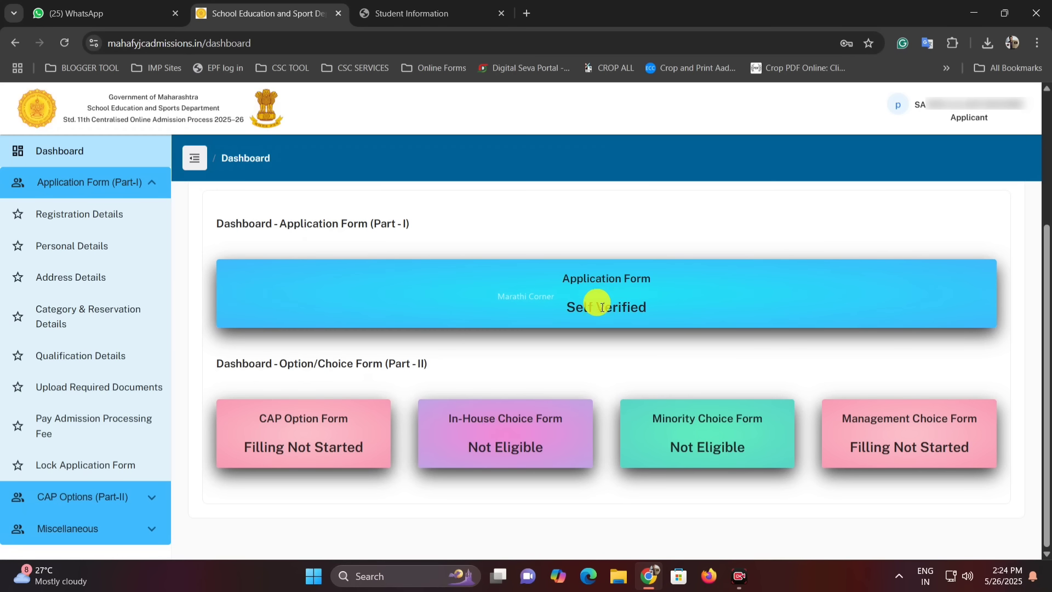
Step: Examine the Part-I application form's verification status and the Part-II choice form statuses on the dashboard
{"action": "triple_click", "coordinate": [606, 303]}
{"action": "left_click", "coordinate": [609, 309]}
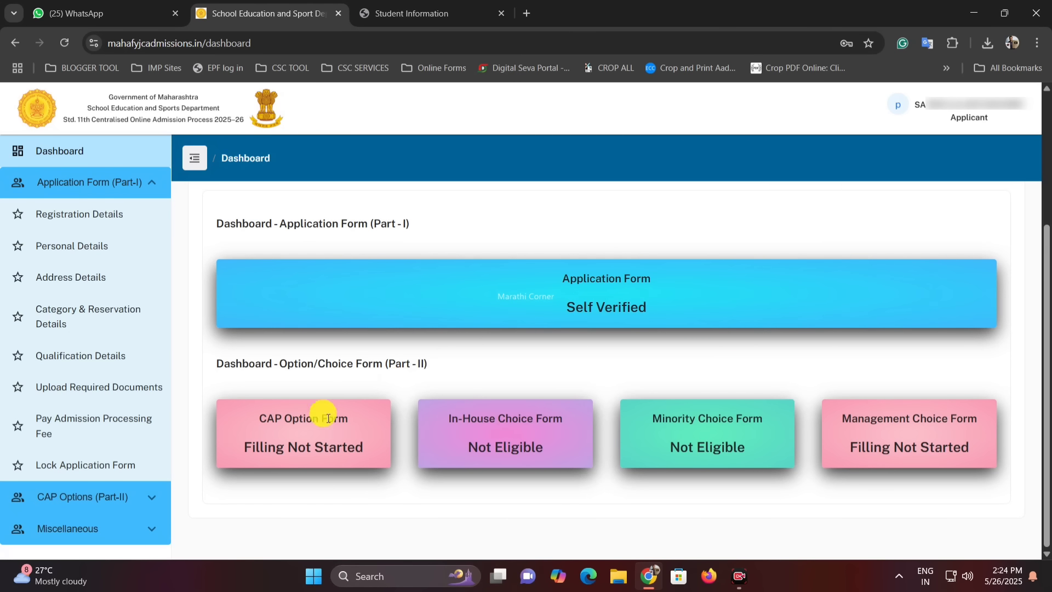
{"action": "left_click_drag", "start_coordinate": [564, 306], "coordinate": [654, 307]}
{"action": "left_click", "coordinate": [622, 307]}
{"action": "left_click_drag", "start_coordinate": [597, 308], "coordinate": [607, 307]}
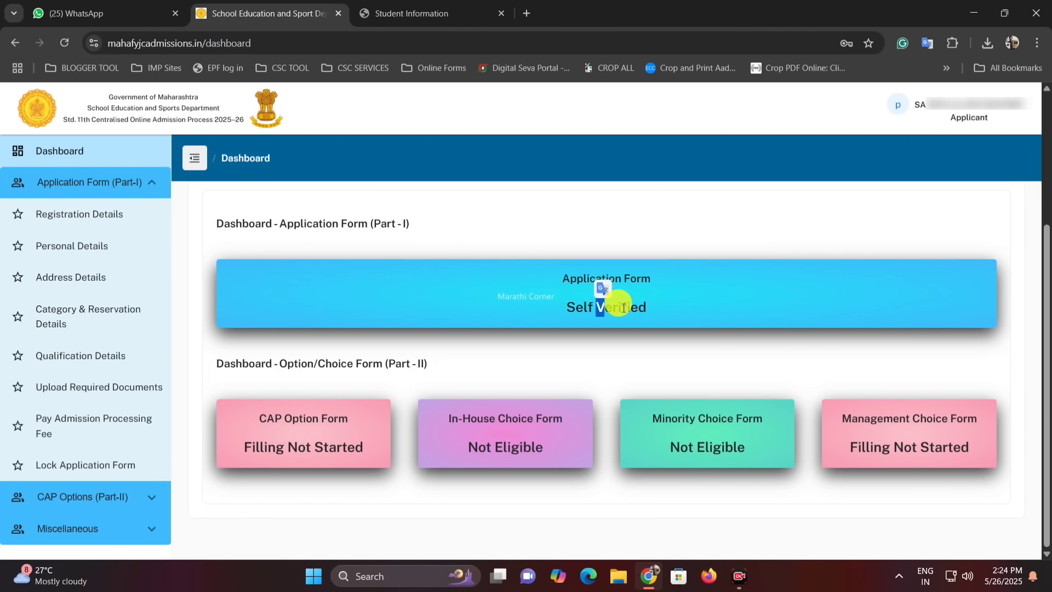
{"action": "left_click", "coordinate": [621, 306]}
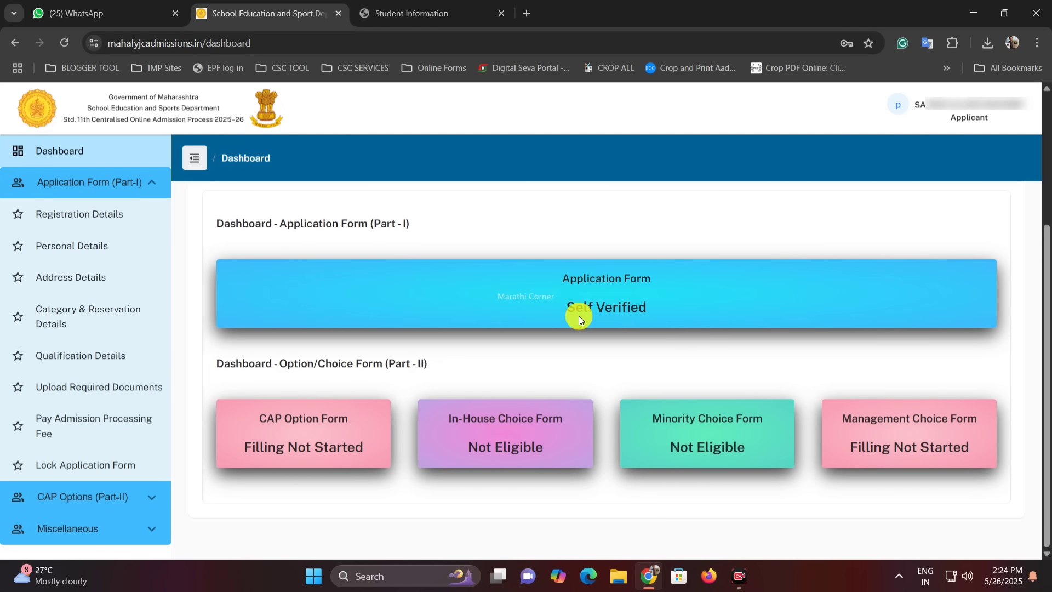
{"action": "left_click_drag", "start_coordinate": [579, 316], "coordinate": [607, 318]}
{"action": "left_click", "coordinate": [580, 306]}
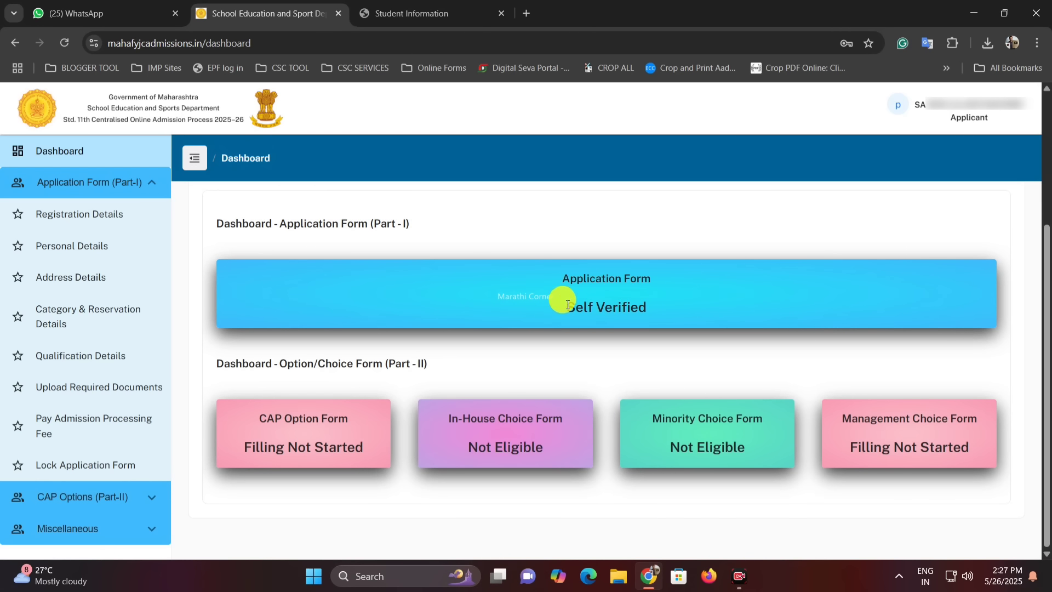
Step: Open the Choose Stream & Medium page of CAP Options (Part-II)
{"action": "left_click", "coordinate": [138, 183]}
{"action": "left_click", "coordinate": [138, 183]}
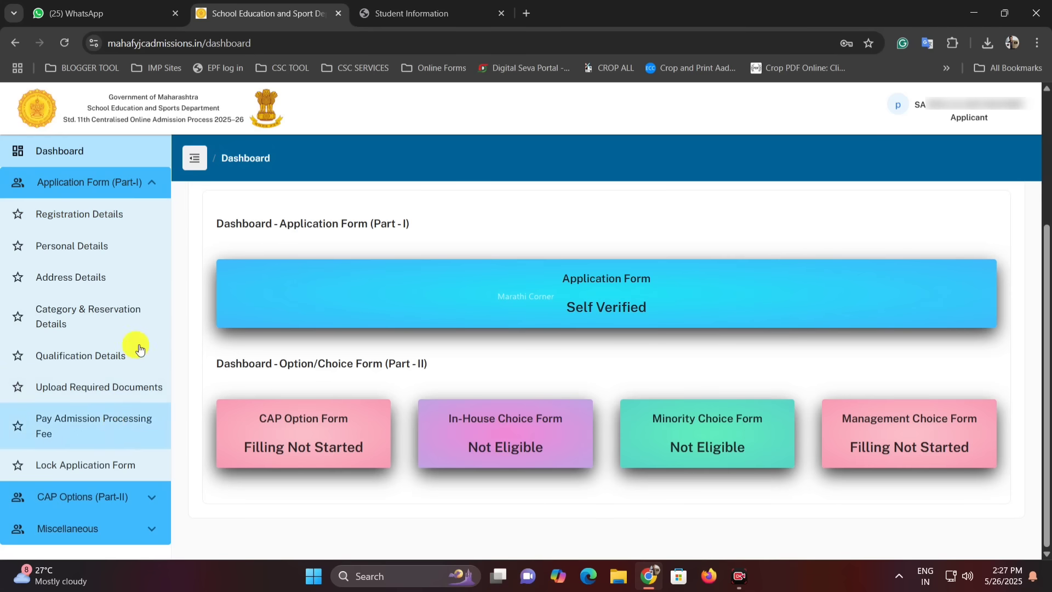
{"action": "left_click", "coordinate": [153, 183]}
{"action": "left_click", "coordinate": [102, 217]}
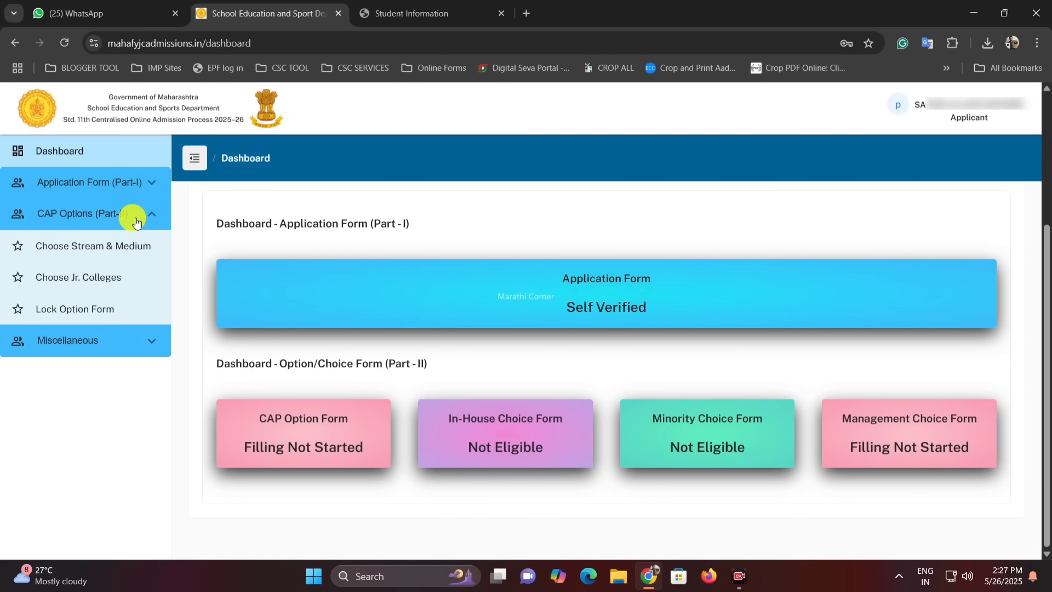
{"action": "left_click", "coordinate": [67, 219]}
{"action": "left_click", "coordinate": [66, 220]}
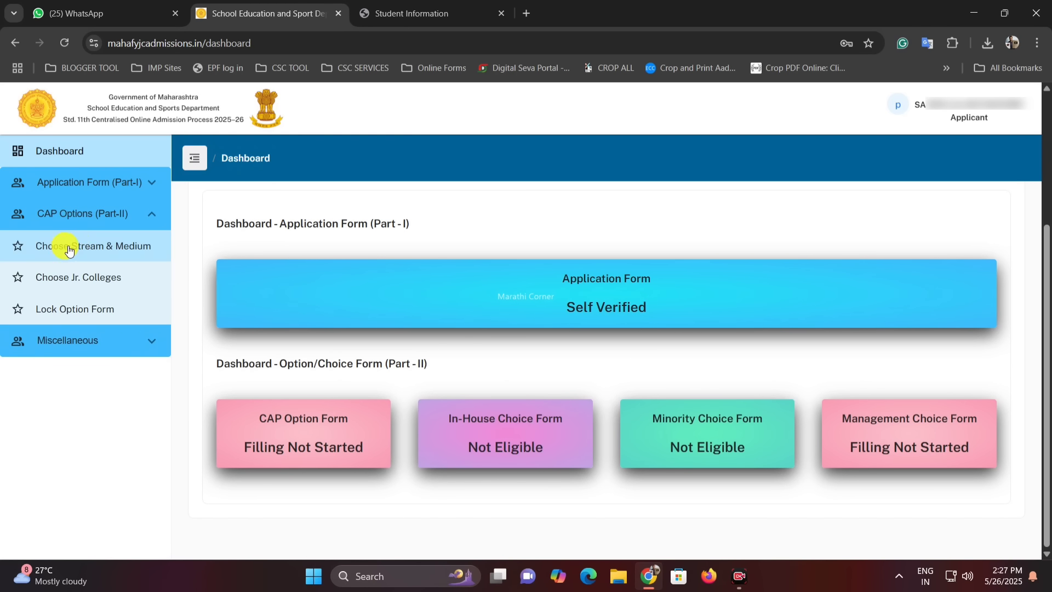
{"action": "left_click", "coordinate": [63, 250]}
{"action": "left_click", "coordinate": [62, 249]}
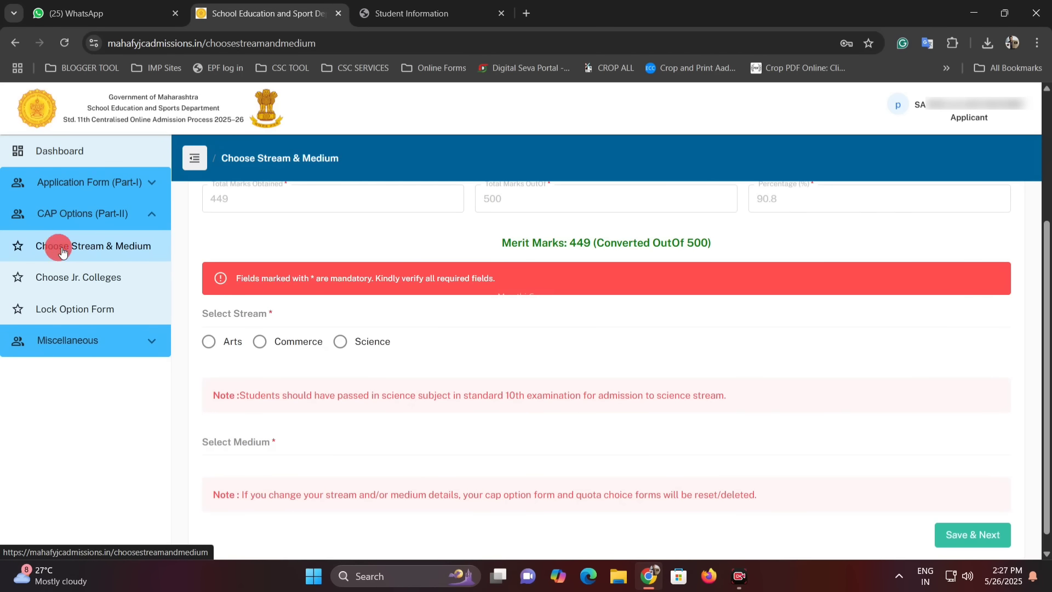
{"action": "left_click", "coordinate": [84, 252]}
Step: Try the Commerce and Arts streams to compare the mediums offered for each
{"action": "scroll", "coordinate": [325, 234], "scroll_direction": "down", "scroll_amount": 1}
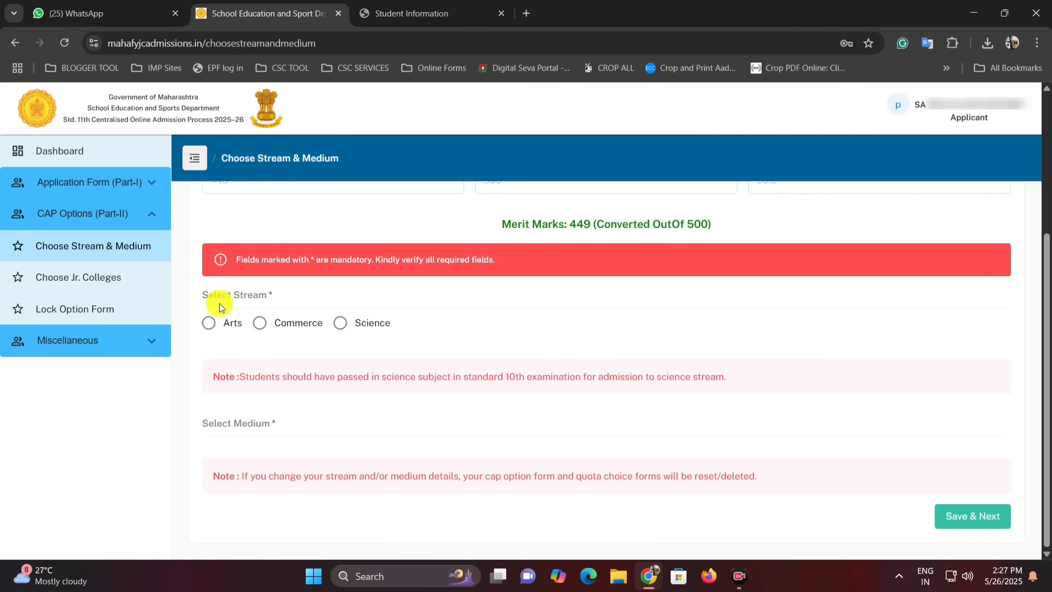
{"action": "left_click", "coordinate": [259, 323]}
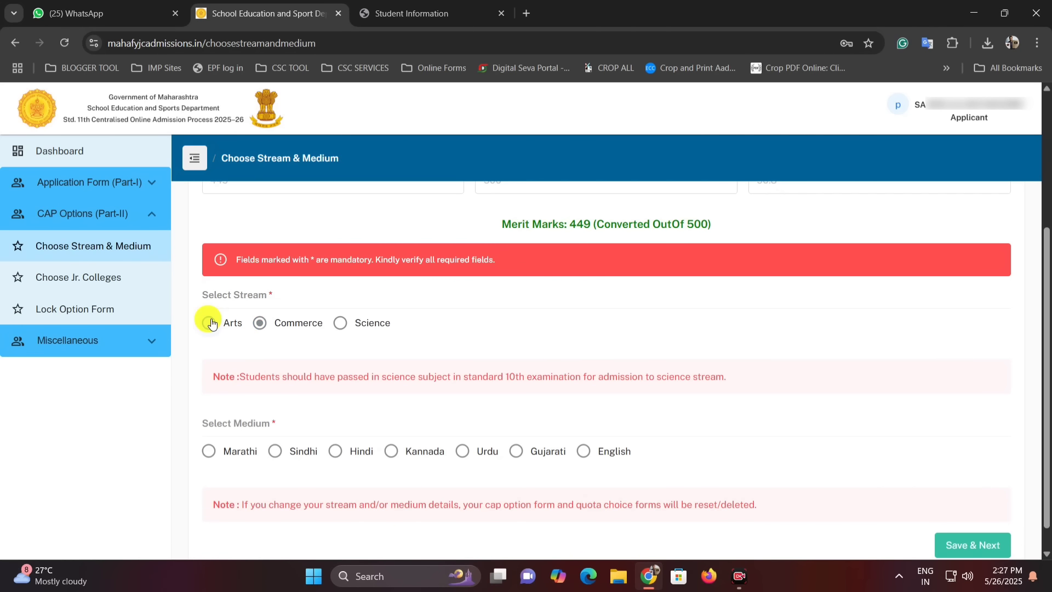
{"action": "left_click", "coordinate": [209, 323]}
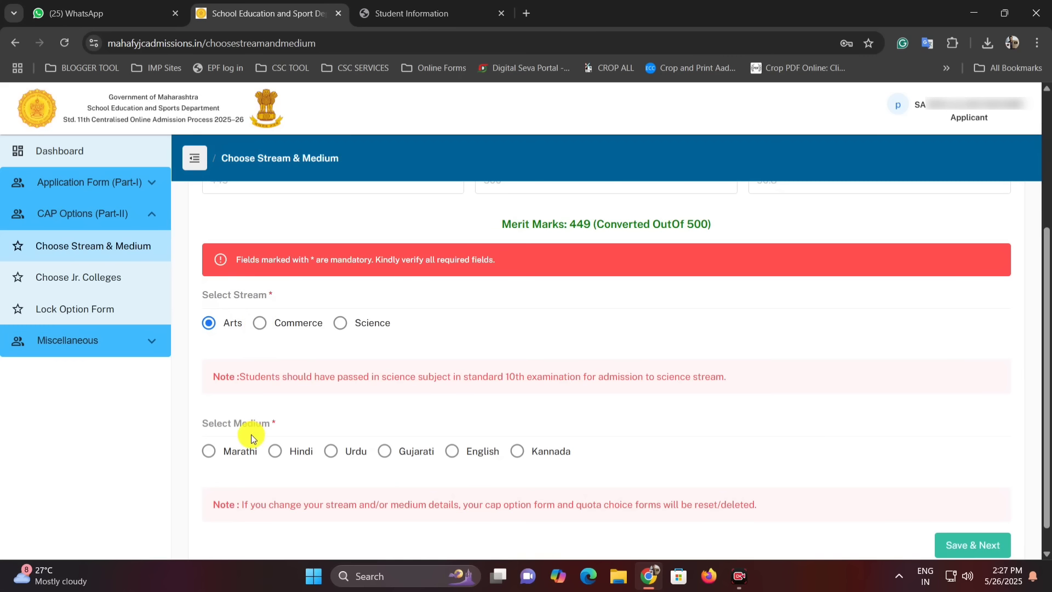
{"action": "left_click", "coordinate": [260, 323]}
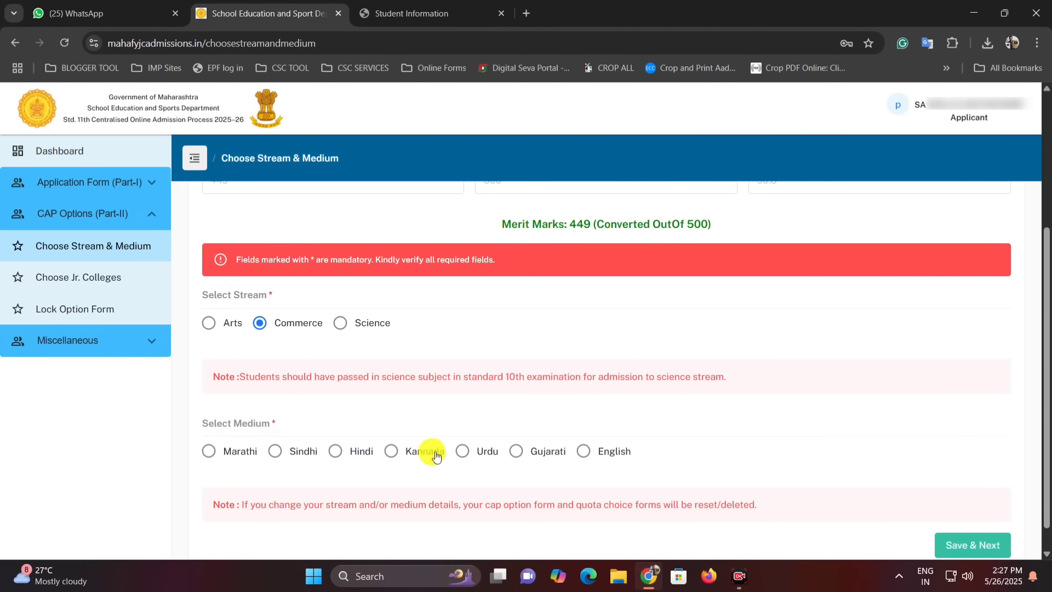
Step: Select the Science stream with English as the medium, save the choice and continue to the junior college selection
{"action": "left_click", "coordinate": [340, 323]}
{"action": "scroll", "coordinate": [438, 361], "scroll_direction": "down", "scroll_amount": 1}
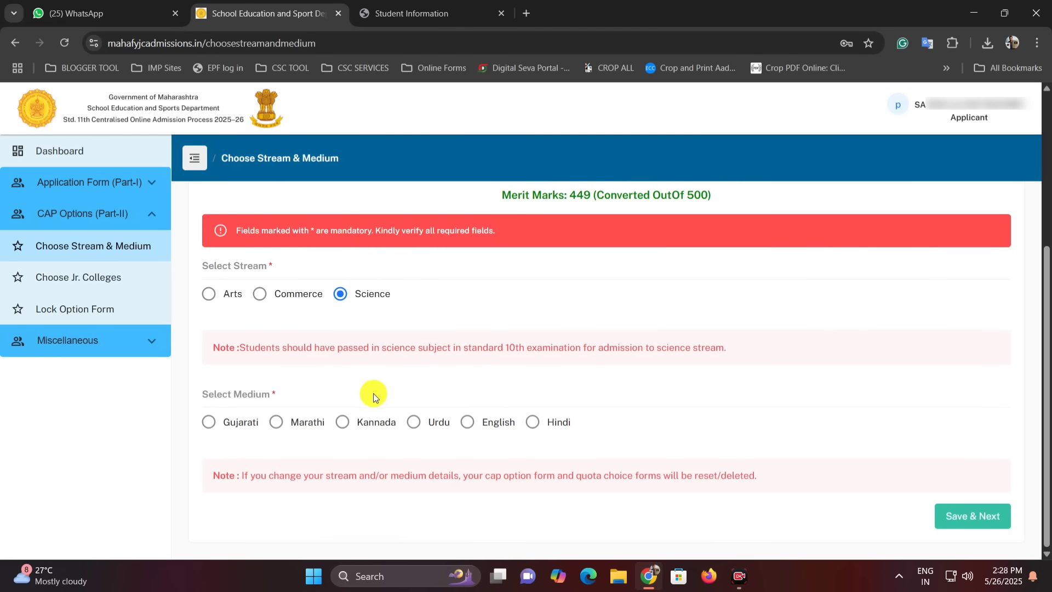
{"action": "scroll", "coordinate": [373, 396], "scroll_direction": "up", "scroll_amount": 4}
{"action": "scroll", "coordinate": [372, 395], "scroll_direction": "down", "scroll_amount": 4}
{"action": "left_click", "coordinate": [467, 422]}
{"action": "left_click", "coordinate": [973, 516]}
Step: Set the college search criteria to district PUNE and area BARAMATI (272502)
{"action": "scroll", "coordinate": [606, 384], "scroll_direction": "down", "scroll_amount": 1}
{"action": "left_click", "coordinate": [707, 330]}
{"action": "left_click", "coordinate": [733, 357]}
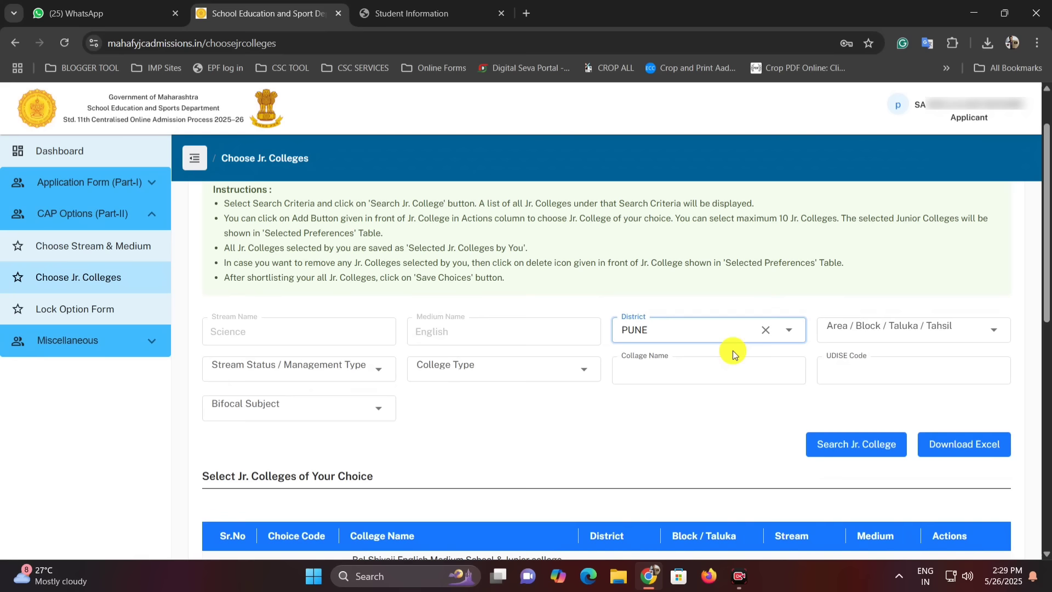
{"action": "left_click", "coordinate": [871, 332]}
{"action": "type", "text": "b"}
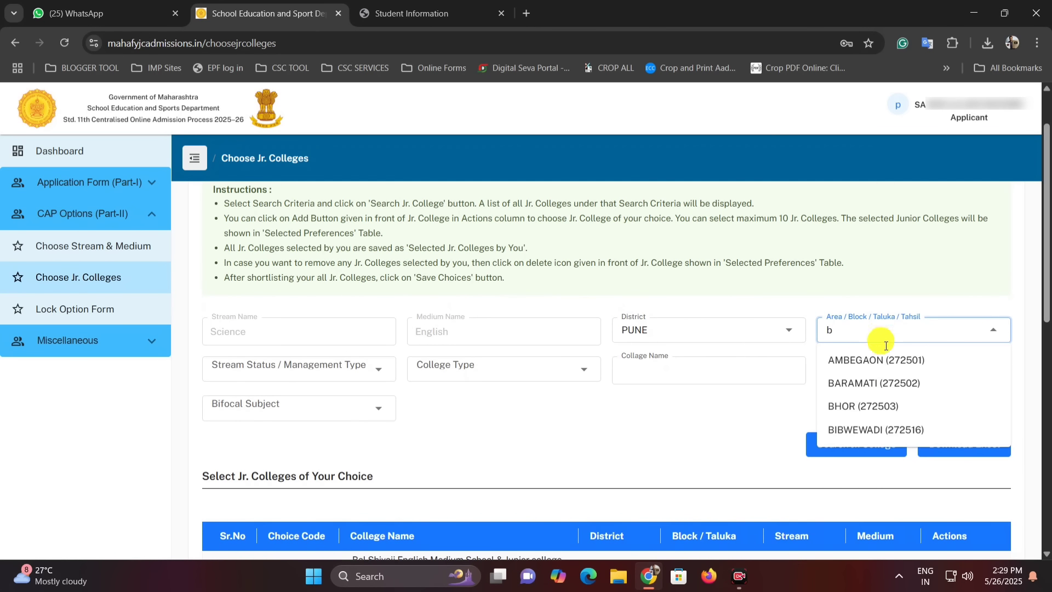
{"action": "left_click", "coordinate": [887, 385]}
{"action": "scroll", "coordinate": [646, 336], "scroll_direction": "down", "scroll_amount": 2}
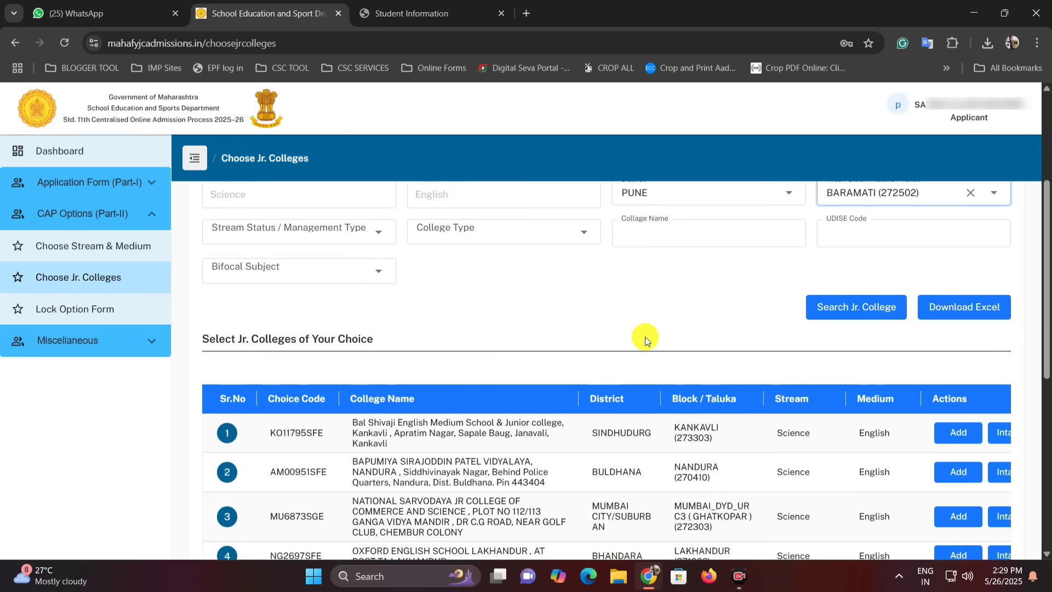
{"action": "scroll", "coordinate": [617, 314], "scroll_direction": "up", "scroll_amount": 2}
{"action": "scroll", "coordinate": [546, 337], "scroll_direction": "down", "scroll_amount": 1}
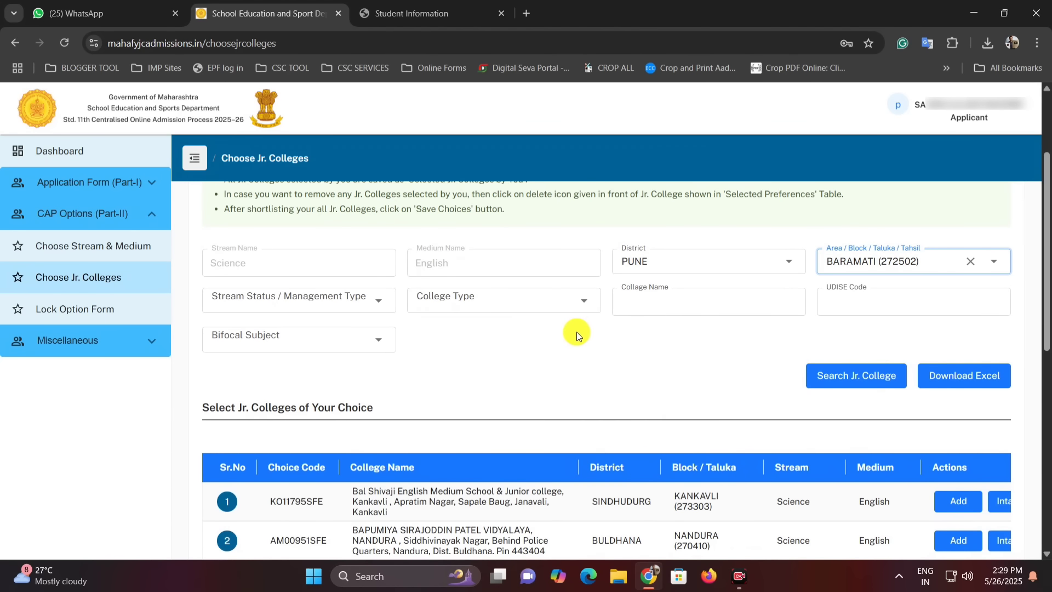
Step: Look through the Stream Status / Management Type options and leave the field unset
{"action": "left_click", "coordinate": [334, 307]}
{"action": "left_click", "coordinate": [338, 306]}
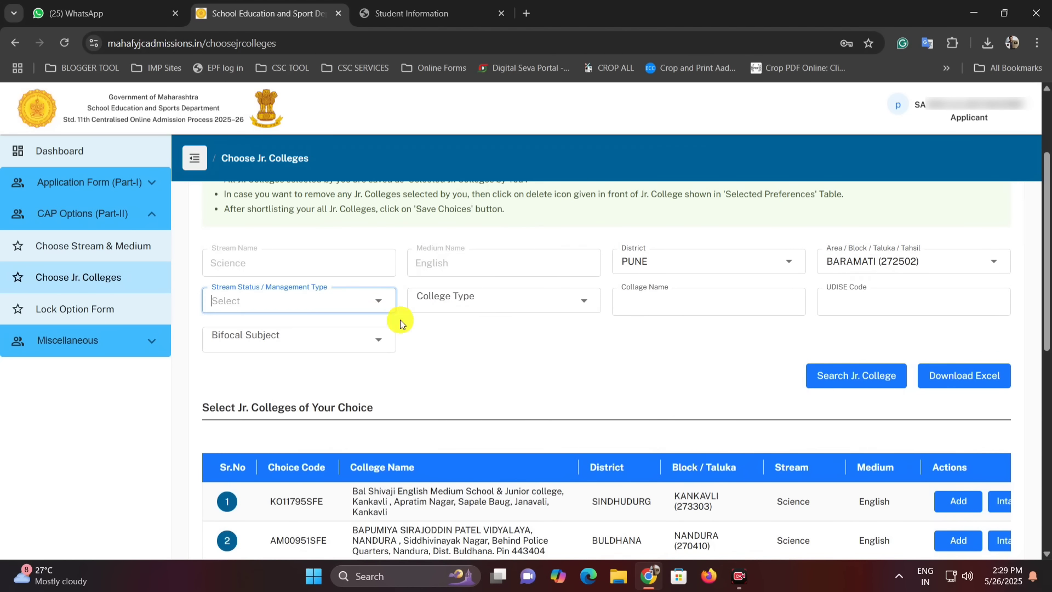
{"action": "left_click", "coordinate": [332, 300]}
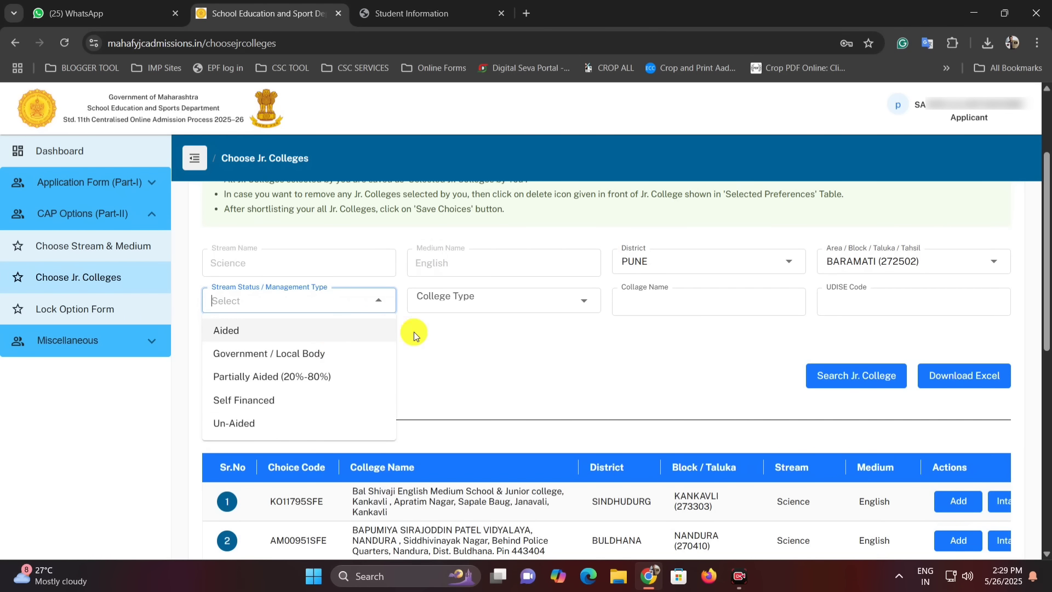
{"action": "left_click", "coordinate": [499, 332]}
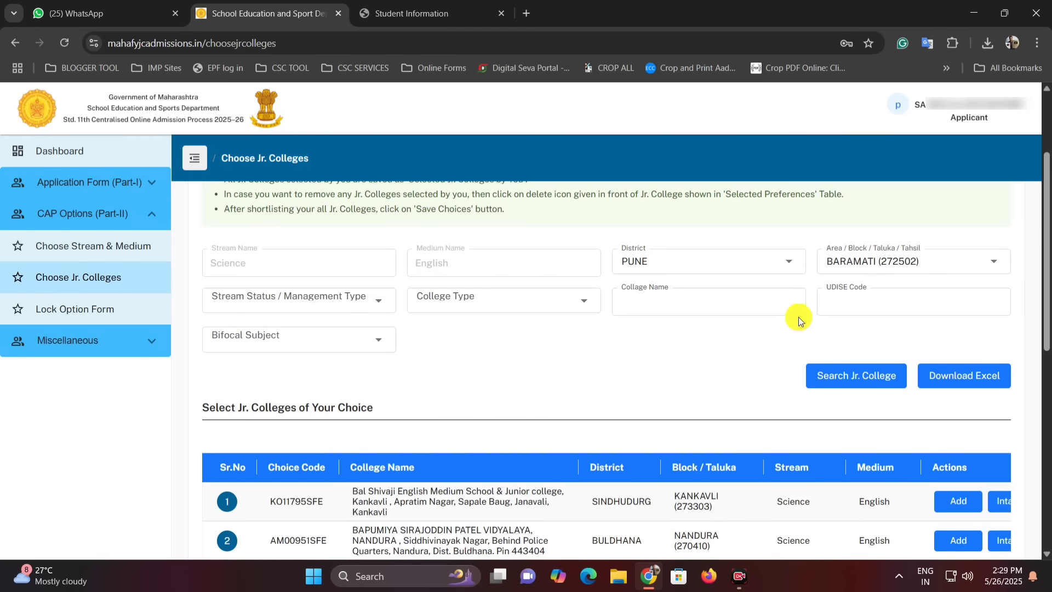
Step: Search for junior colleges matching the Baramati criteria and review the listed colleges
{"action": "left_click", "coordinate": [855, 376]}
{"action": "scroll", "coordinate": [768, 378], "scroll_direction": "down", "scroll_amount": 5}
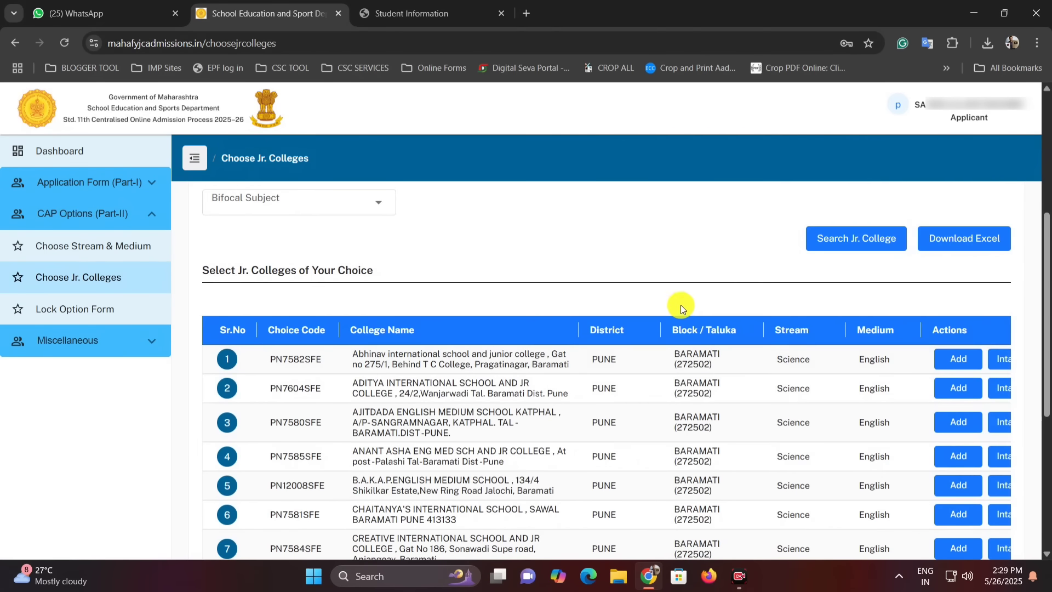
{"action": "scroll", "coordinate": [553, 378], "scroll_direction": "down", "scroll_amount": 4}
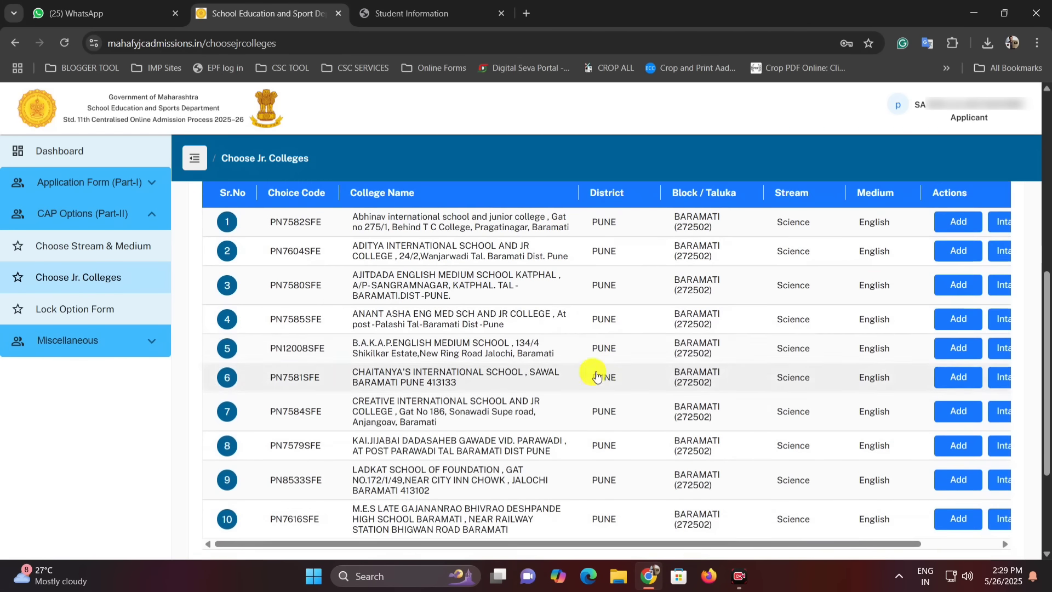
{"action": "scroll", "coordinate": [558, 363], "scroll_direction": "down", "scroll_amount": 2}
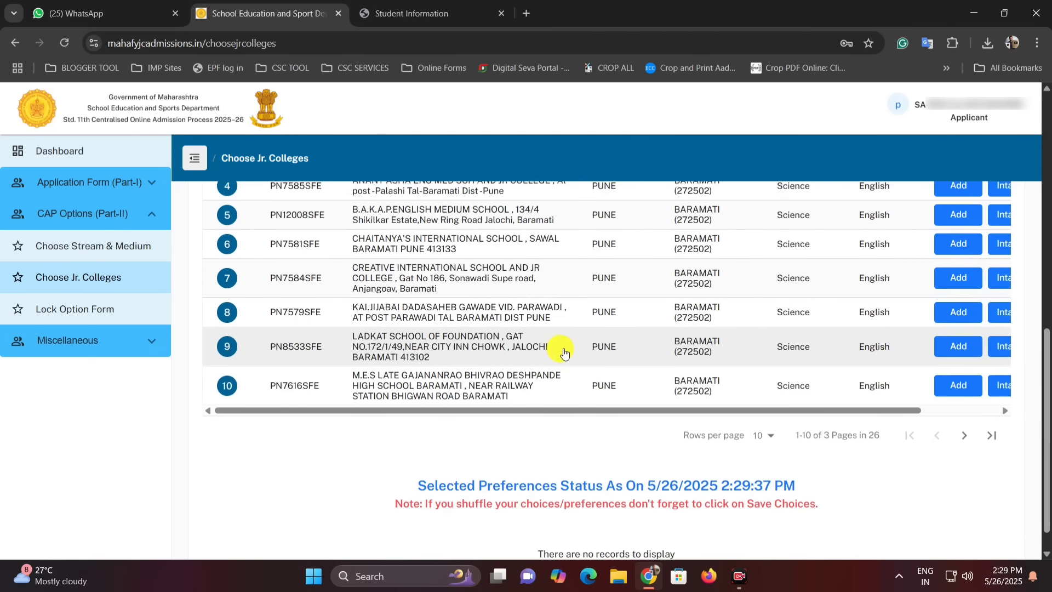
{"action": "scroll", "coordinate": [564, 353], "scroll_direction": "up", "scroll_amount": 2}
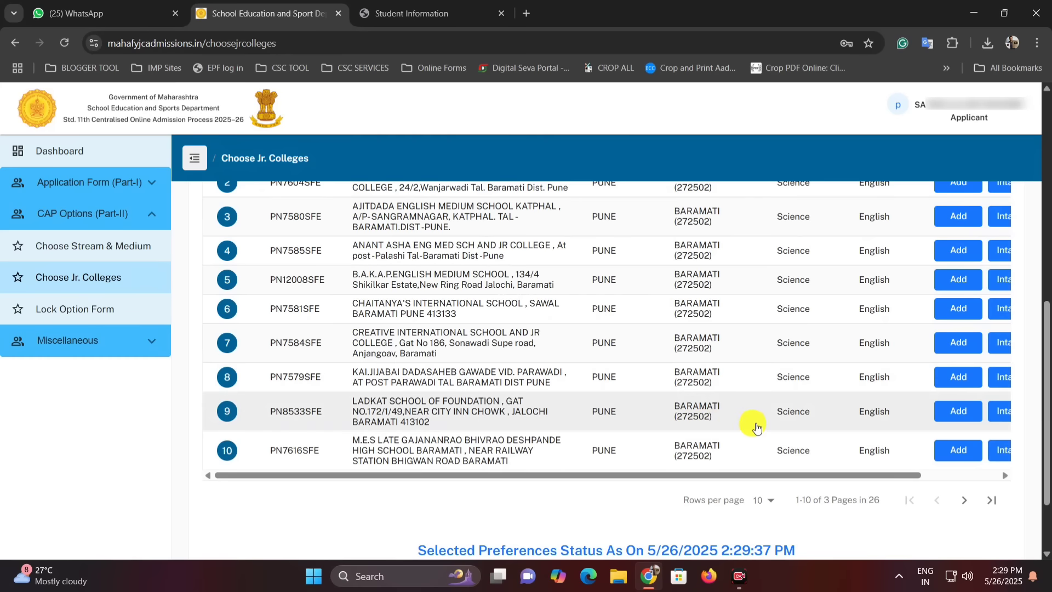
{"action": "scroll", "coordinate": [698, 405], "scroll_direction": "down", "scroll_amount": 1}
{"action": "scroll", "coordinate": [383, 356], "scroll_direction": "up", "scroll_amount": 2}
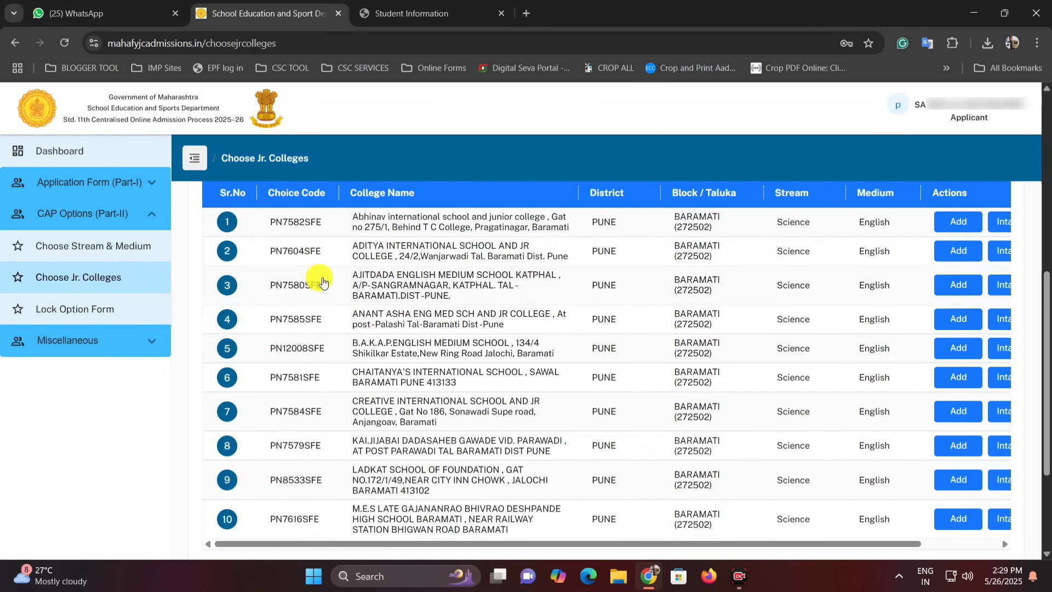
{"action": "scroll", "coordinate": [604, 407], "scroll_direction": "down", "scroll_amount": 2}
Step: Set the college list to 30 rows per page and go through all the listed colleges
{"action": "left_click", "coordinate": [764, 403]}
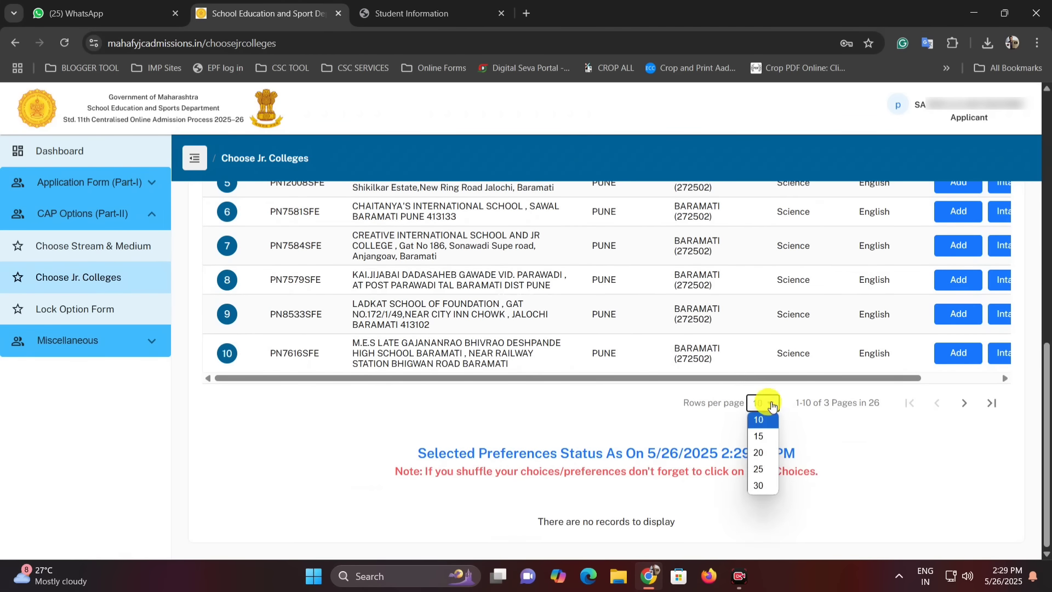
{"action": "left_click", "coordinate": [758, 484]}
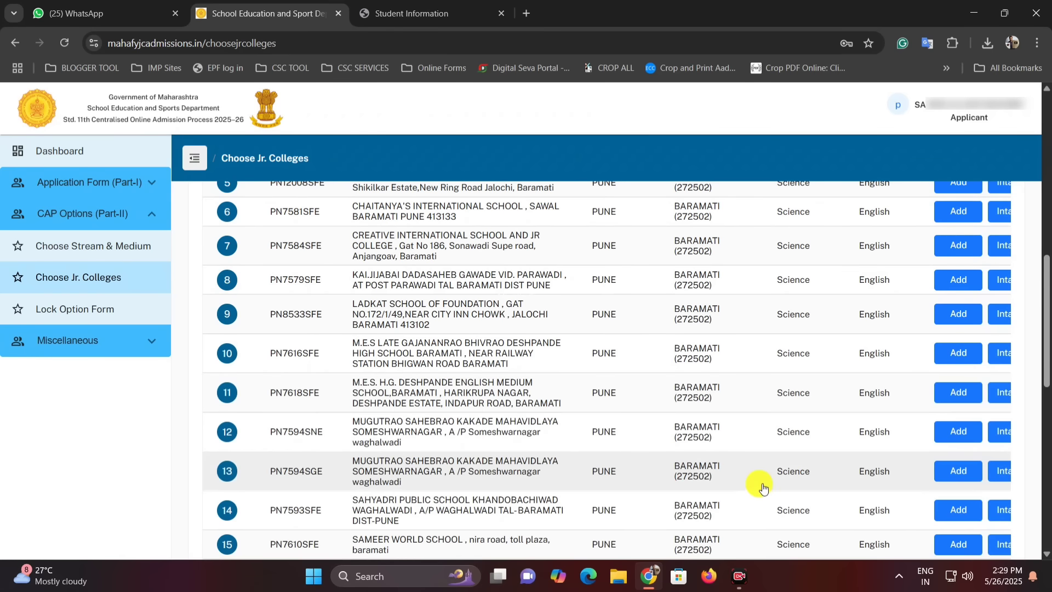
{"action": "scroll", "coordinate": [744, 444], "scroll_direction": "down", "scroll_amount": 1}
{"action": "scroll", "coordinate": [744, 444], "scroll_direction": "down", "scroll_amount": 10}
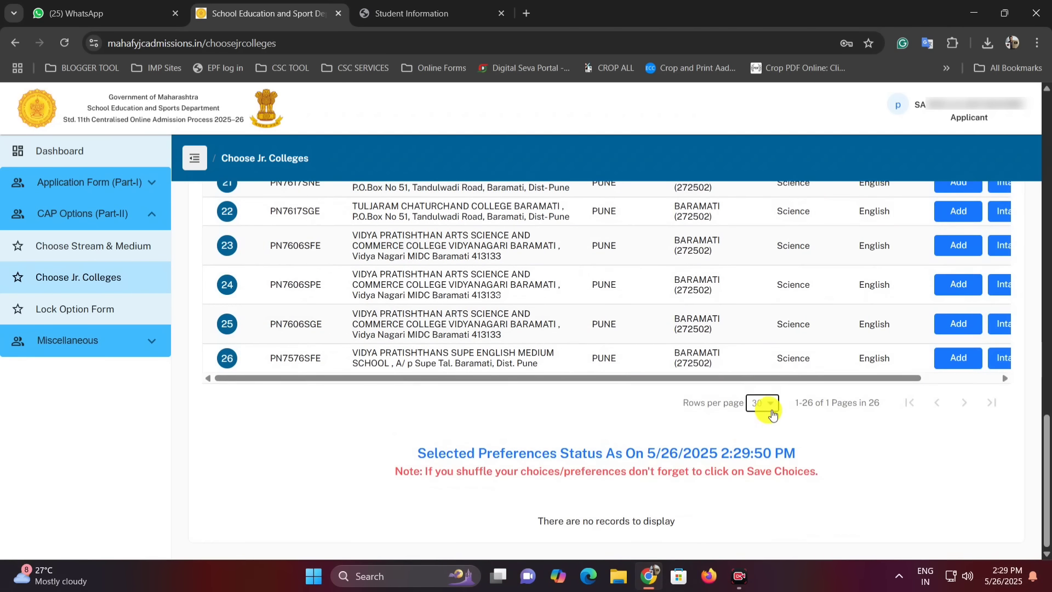
{"action": "left_click", "coordinate": [763, 404]}
{"action": "left_click", "coordinate": [758, 485]}
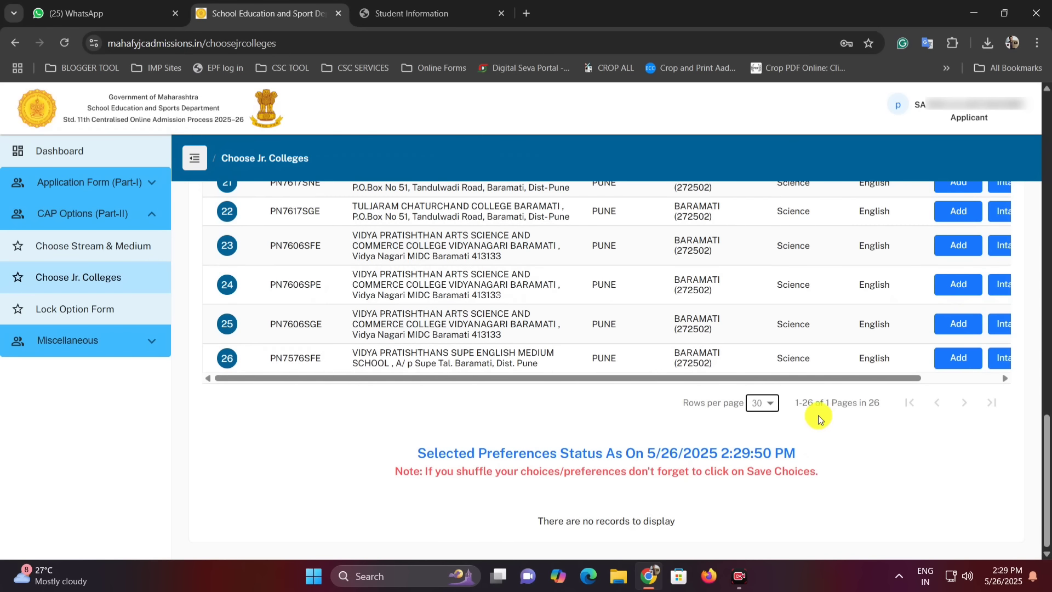
{"action": "scroll", "coordinate": [829, 416], "scroll_direction": "up", "scroll_amount": 6}
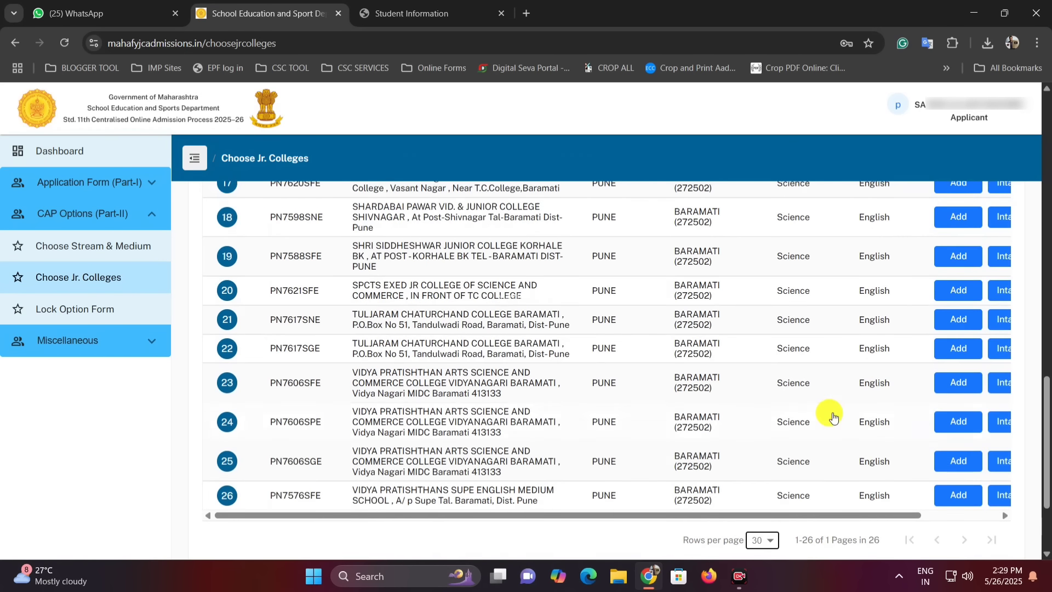
{"action": "scroll", "coordinate": [830, 413], "scroll_direction": "up", "scroll_amount": 10}
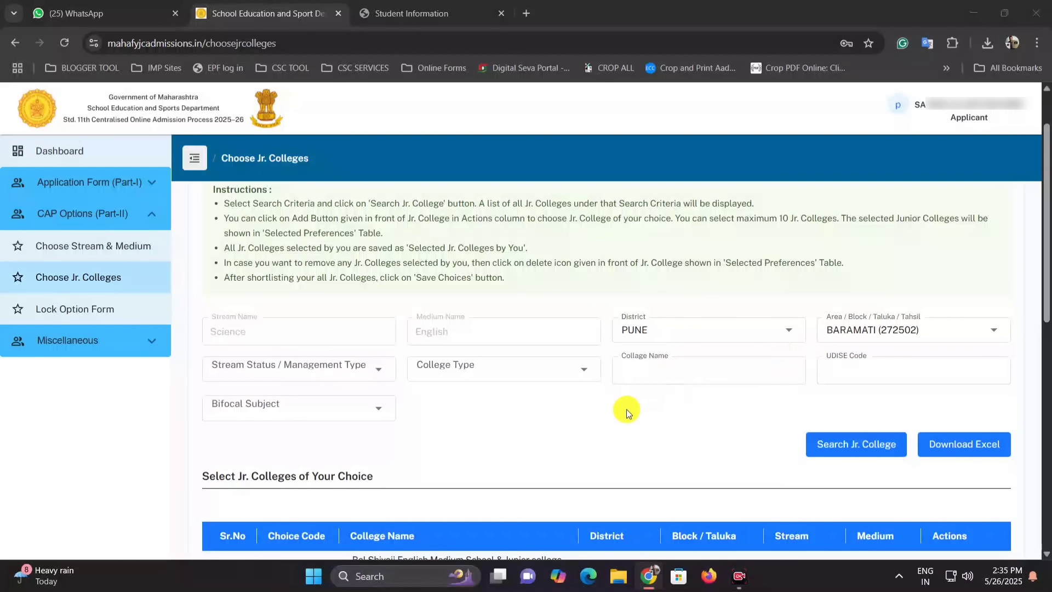
Step: Change the area to PUNE CITY (272518), set the management type to Aided and search for junior colleges
{"action": "scroll", "coordinate": [680, 384], "scroll_direction": "down", "scroll_amount": 1}
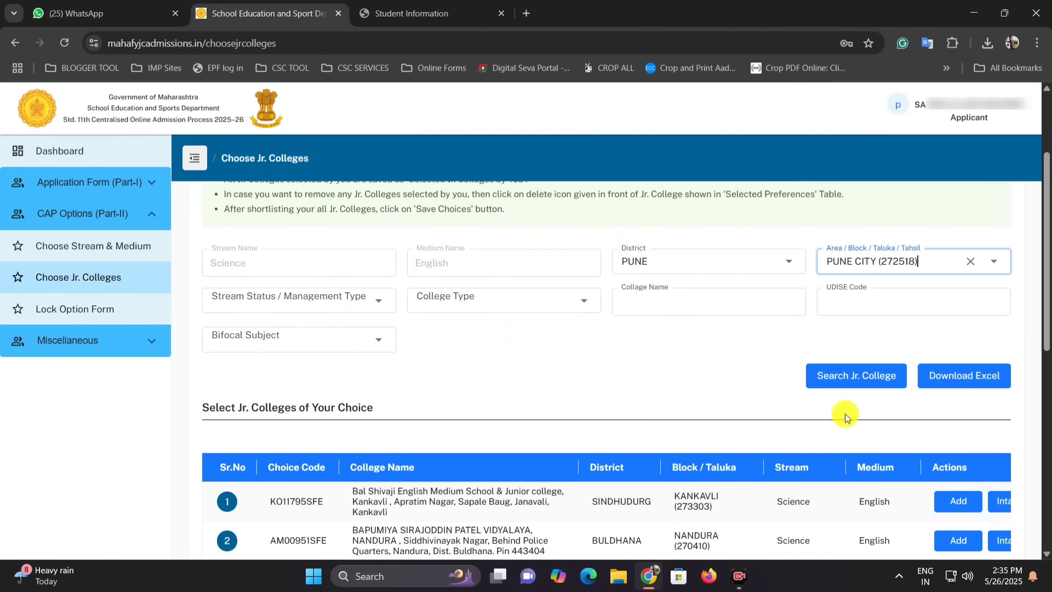
{"action": "left_click", "coordinate": [269, 301]}
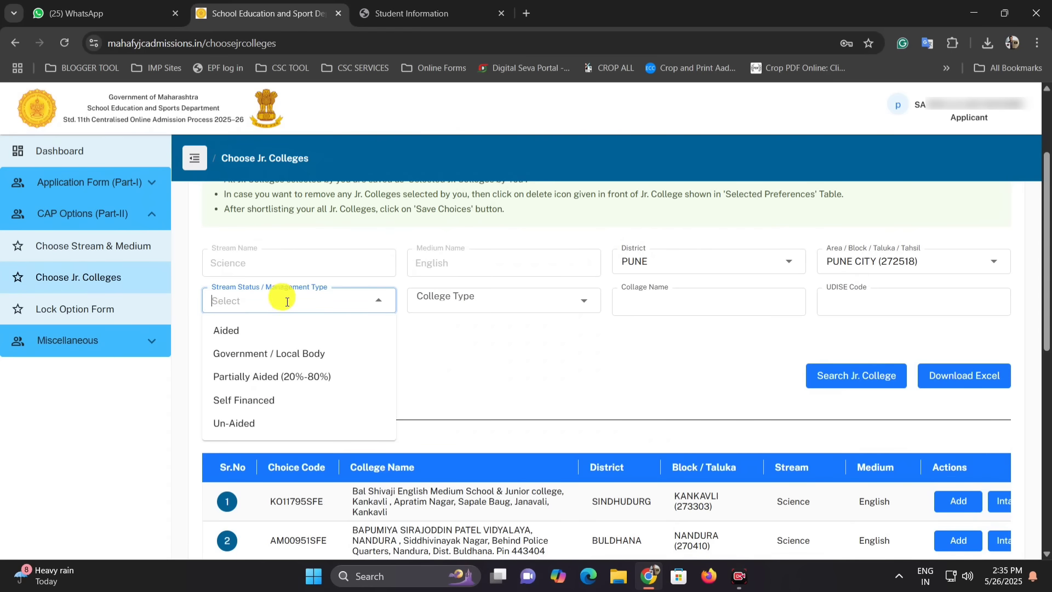
{"action": "left_click", "coordinate": [271, 331]}
{"action": "left_click", "coordinate": [841, 377]}
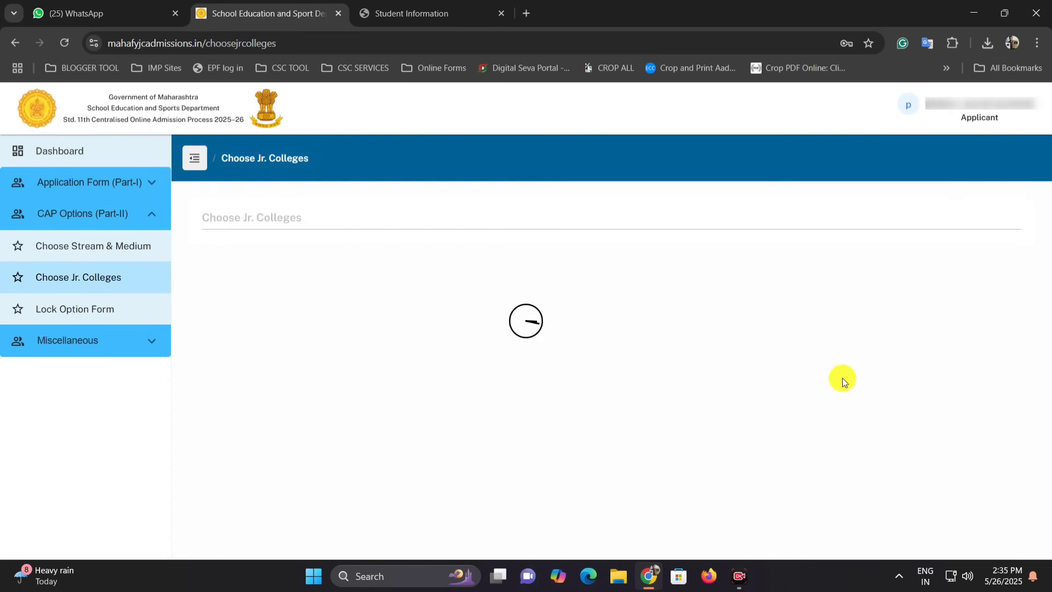
{"action": "scroll", "coordinate": [735, 371], "scroll_direction": "down", "scroll_amount": 6}
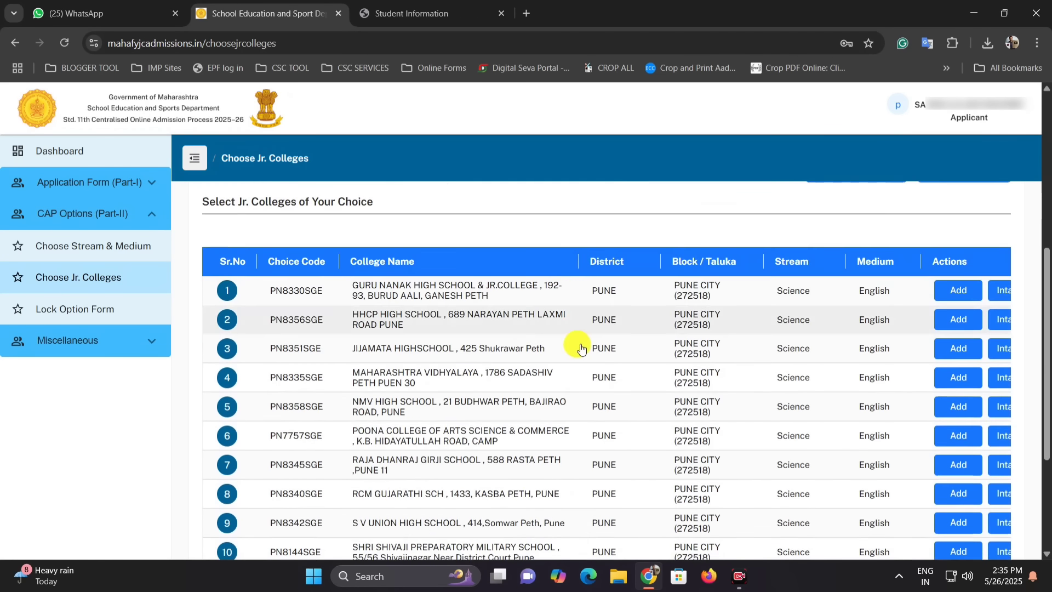
Step: Look over the Aided colleges, then search PUNE CITY (272518) for colleges with management type Government / Local Body
{"action": "scroll", "coordinate": [579, 345], "scroll_direction": "down", "scroll_amount": 1}
{"action": "scroll", "coordinate": [634, 356], "scroll_direction": "up", "scroll_amount": 1}
{"action": "scroll", "coordinate": [833, 363], "scroll_direction": "down", "scroll_amount": 1}
{"action": "scroll", "coordinate": [752, 360], "scroll_direction": "up", "scroll_amount": 1}
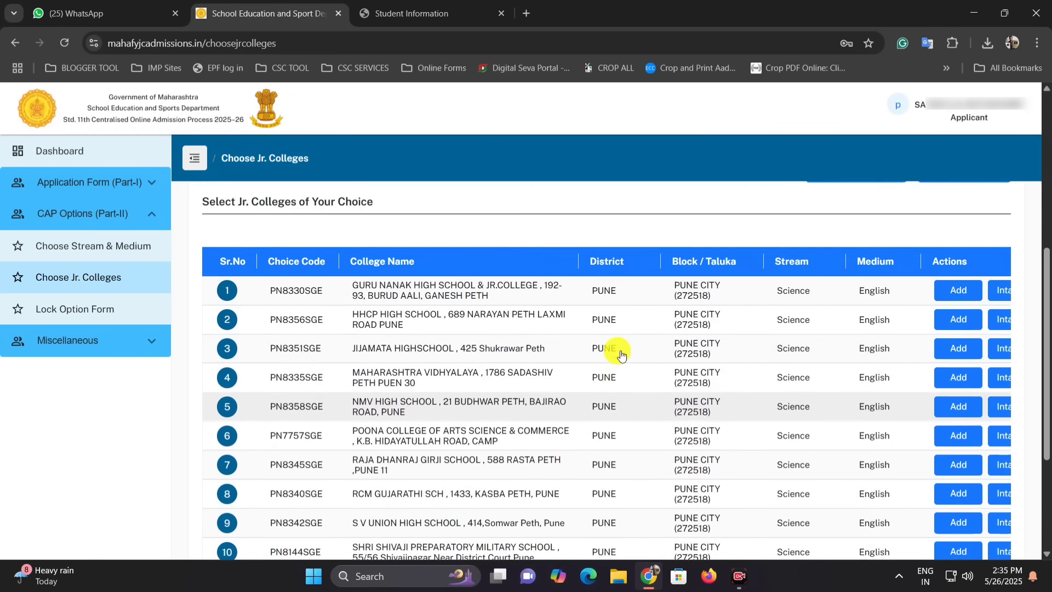
{"action": "scroll", "coordinate": [619, 367], "scroll_direction": "up", "scroll_amount": 2}
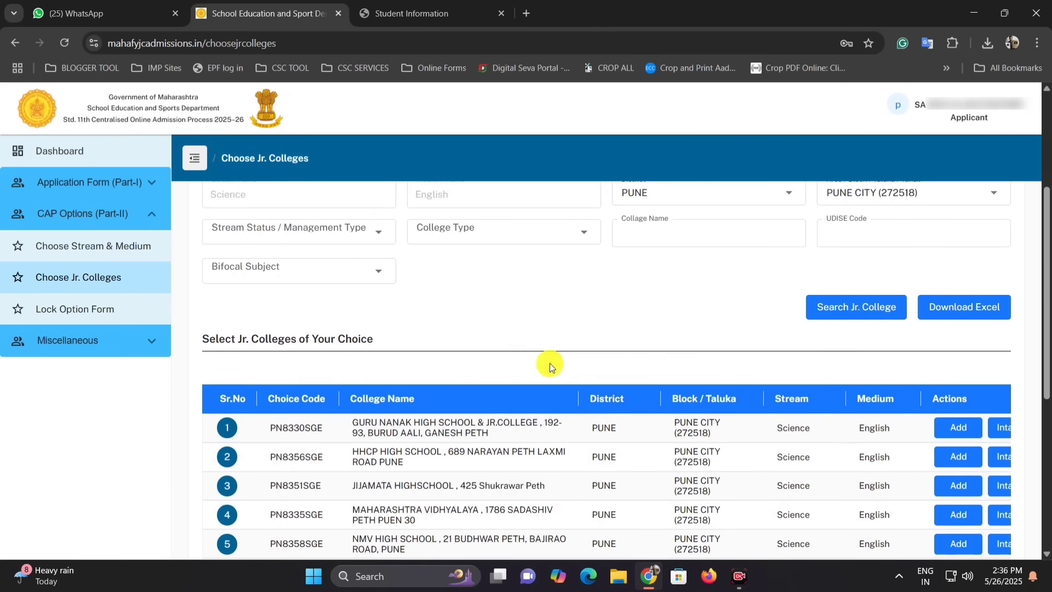
{"action": "scroll", "coordinate": [375, 288], "scroll_direction": "up", "scroll_amount": 1}
{"action": "left_click", "coordinate": [374, 299]}
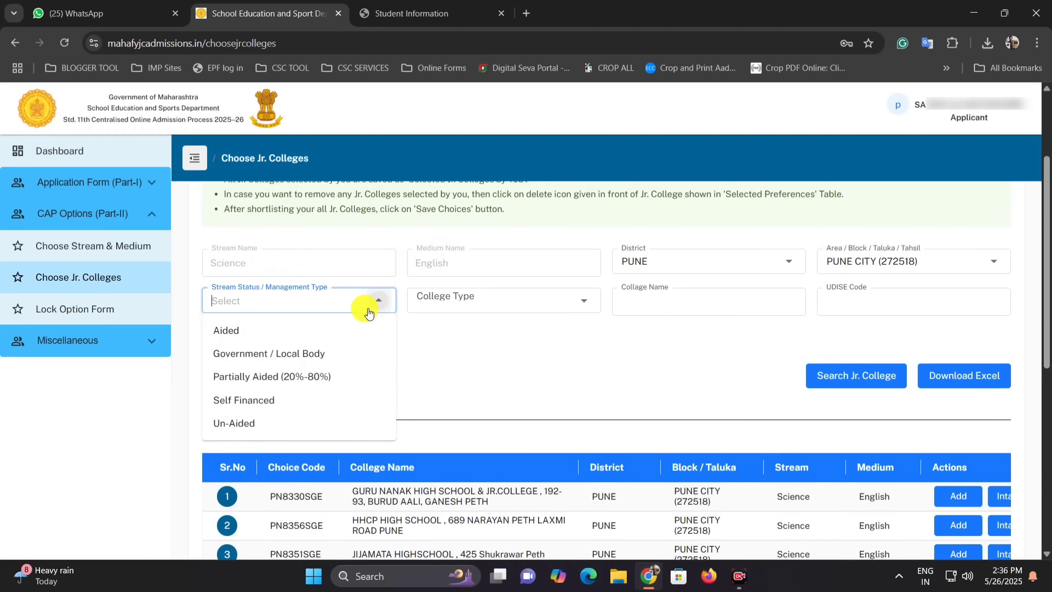
{"action": "left_click", "coordinate": [335, 362]}
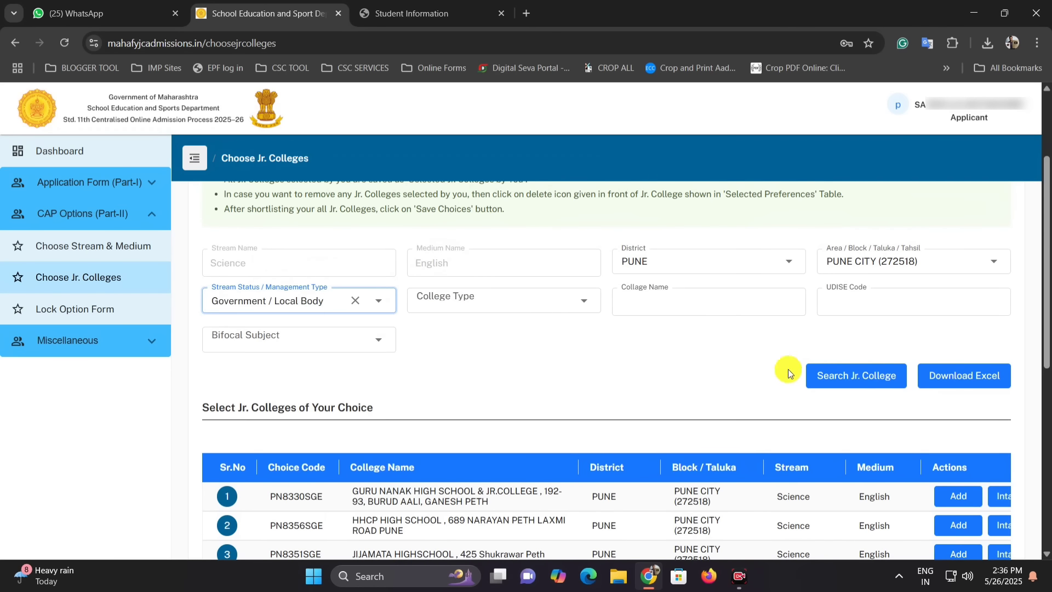
{"action": "left_click", "coordinate": [836, 376]}
{"action": "scroll", "coordinate": [378, 360], "scroll_direction": "down", "scroll_amount": 2}
Step: Search the PUNE CITY colleges with management type Partially Aided (20%-80%), and again with Self Financed
{"action": "left_click", "coordinate": [329, 299]}
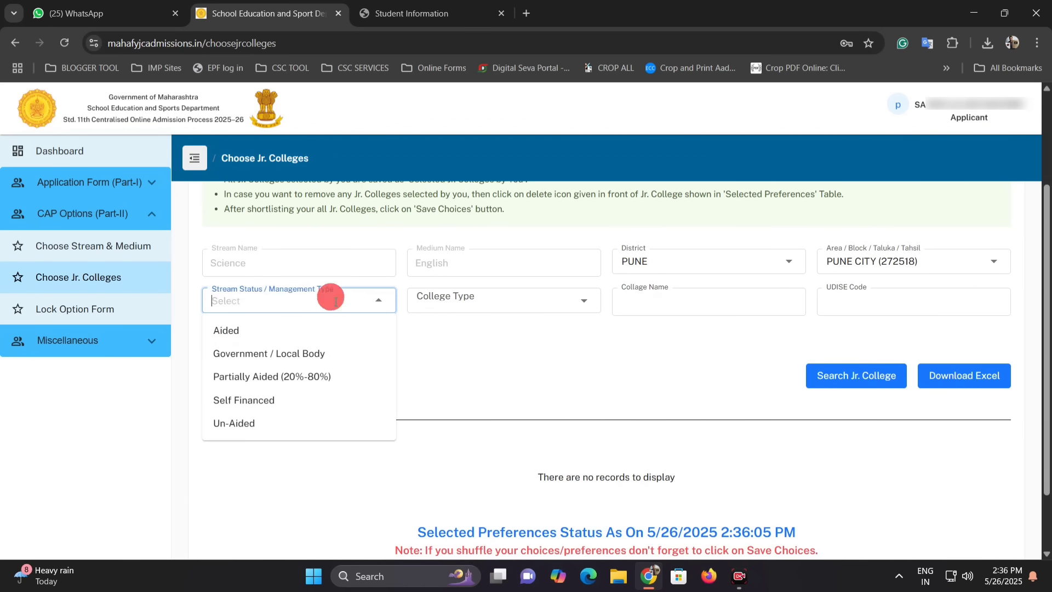
{"action": "left_click", "coordinate": [877, 373]}
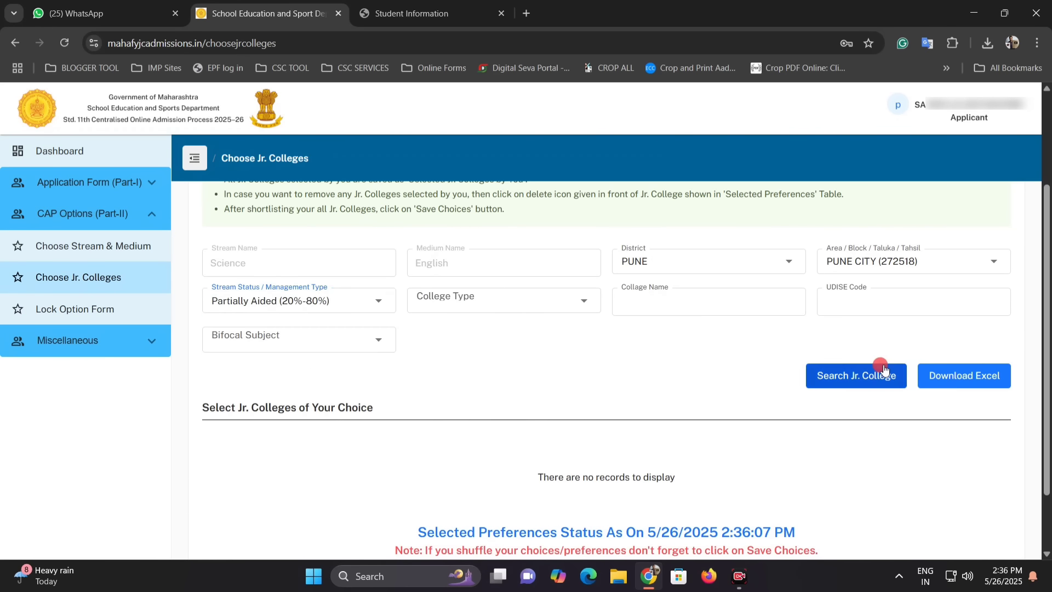
{"action": "left_click", "coordinate": [290, 296]}
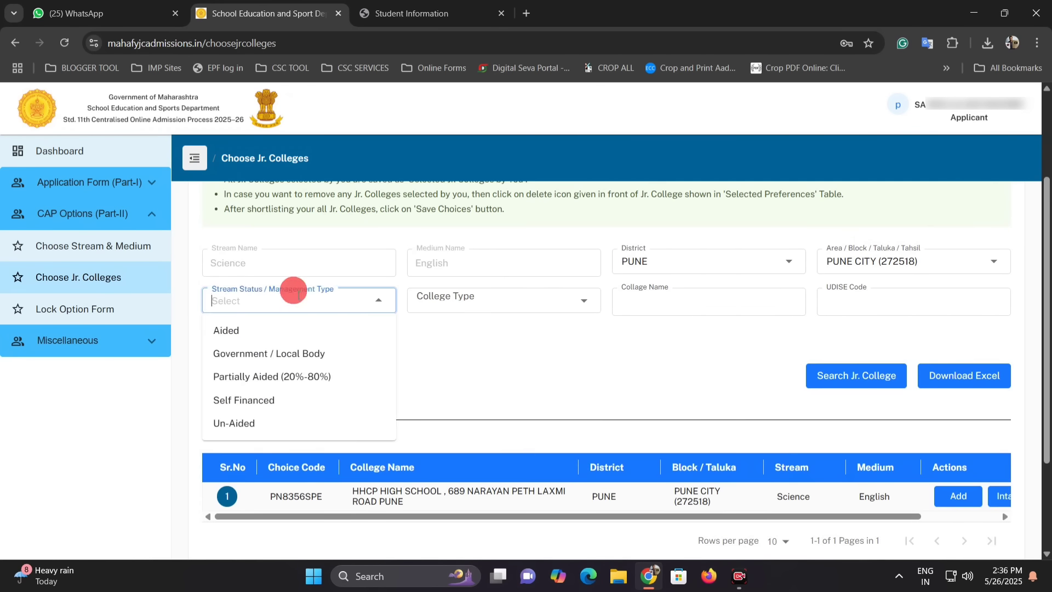
{"action": "left_click", "coordinate": [280, 404]}
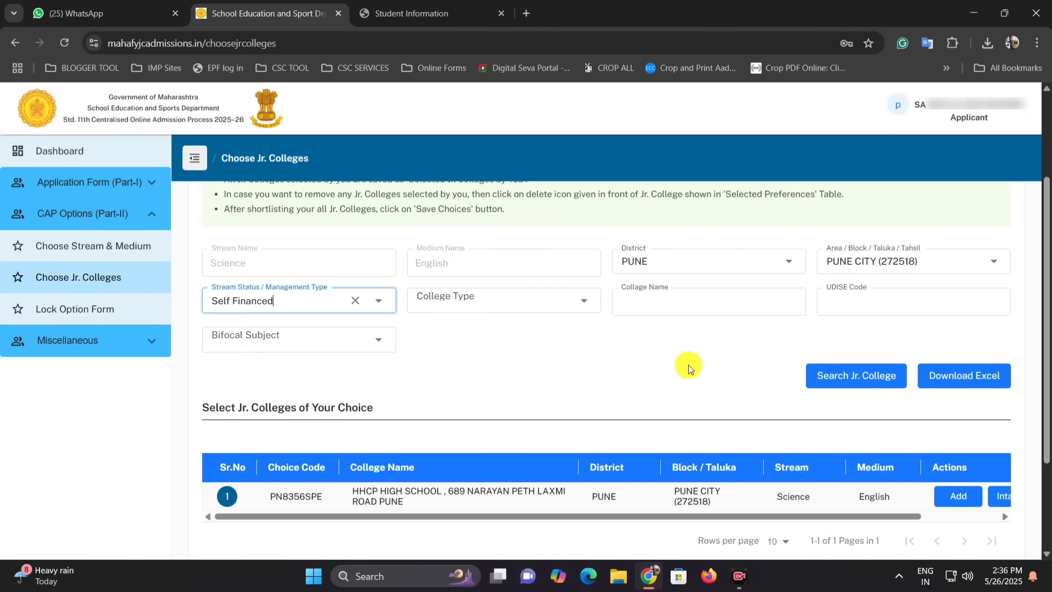
{"action": "left_click", "coordinate": [822, 373]}
{"action": "scroll", "coordinate": [466, 383], "scroll_direction": "down", "scroll_amount": 1}
{"action": "scroll", "coordinate": [416, 362], "scroll_direction": "down", "scroll_amount": 1}
{"action": "scroll", "coordinate": [356, 329], "scroll_direction": "up", "scroll_amount": 2}
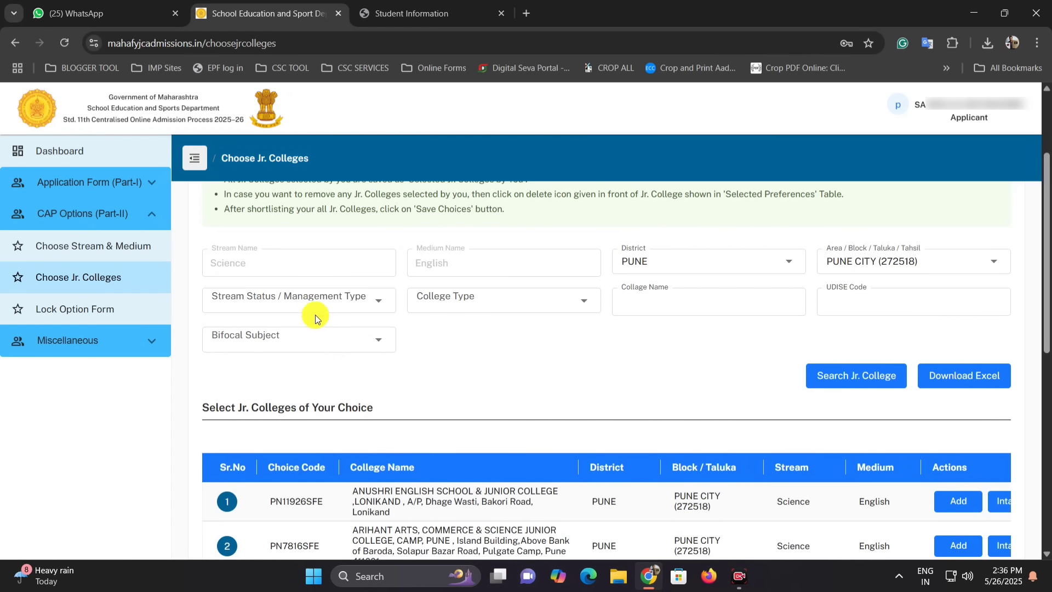
Step: Set the management type to Un-Aided, search for PUNE CITY junior colleges and look over the listed colleges
{"action": "left_click", "coordinate": [314, 305]}
{"action": "left_click", "coordinate": [299, 427]}
{"action": "left_click", "coordinate": [865, 377]}
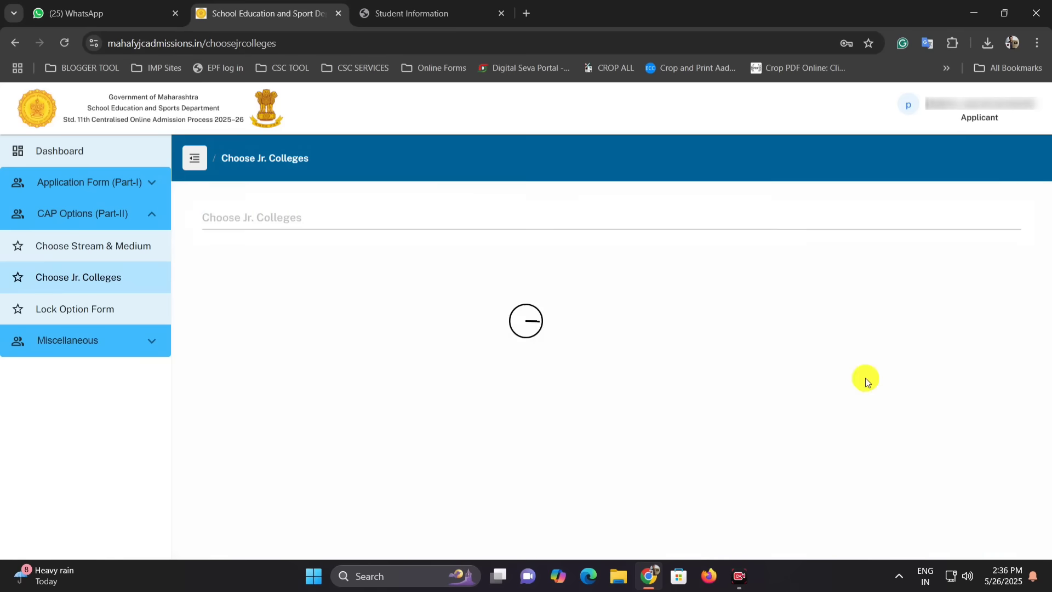
{"action": "scroll", "coordinate": [679, 397], "scroll_direction": "down", "scroll_amount": 3}
{"action": "scroll", "coordinate": [680, 398], "scroll_direction": "up", "scroll_amount": 3}
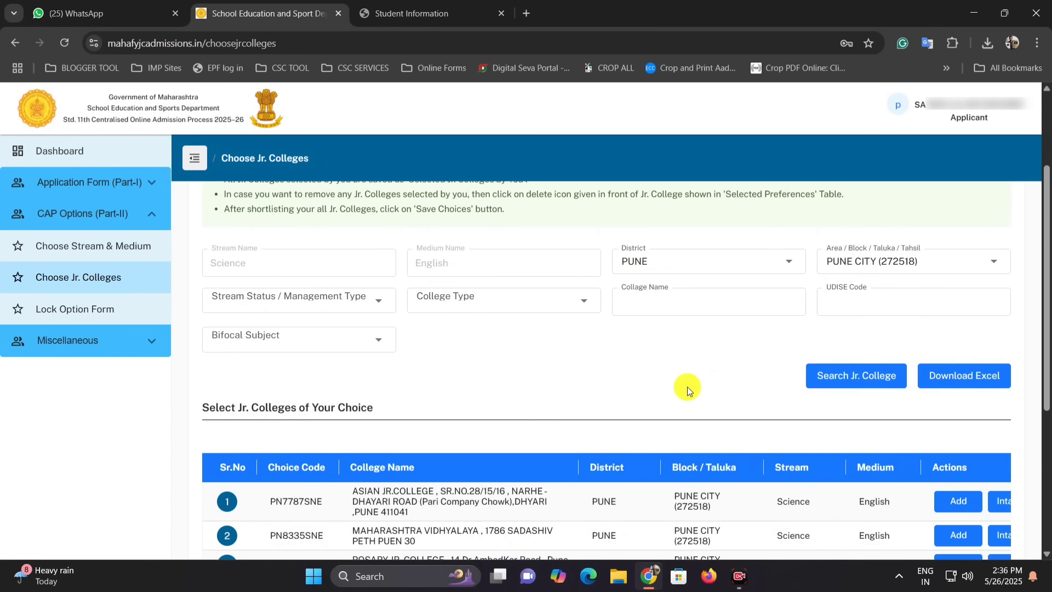
{"action": "scroll", "coordinate": [830, 416], "scroll_direction": "down", "scroll_amount": 1}
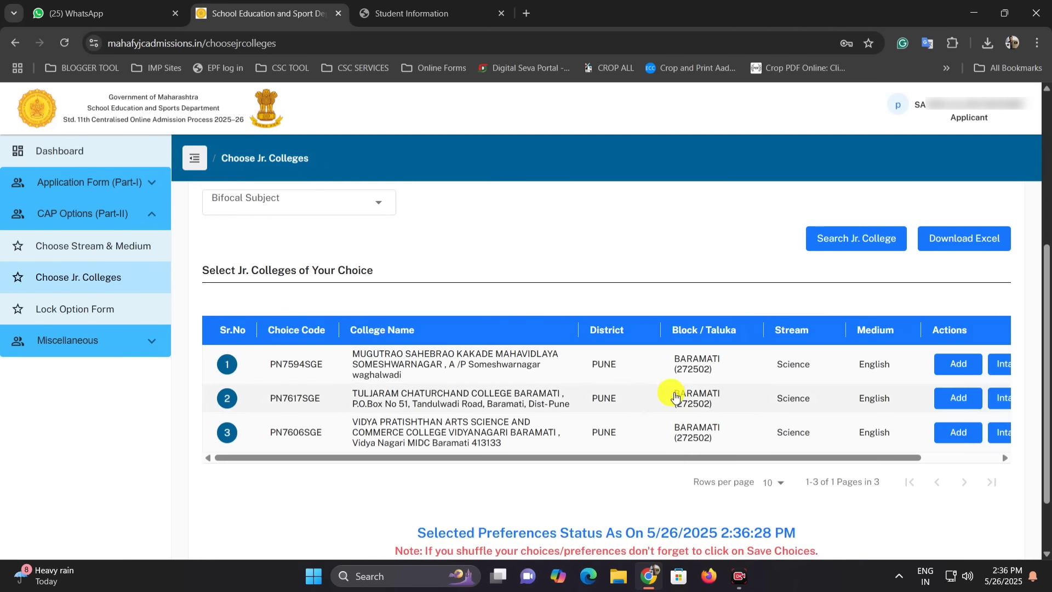
Step: Search for junior colleges in BARAMATI (272502) with the management type set to Aided
{"action": "scroll", "coordinate": [484, 330], "scroll_direction": "up", "scroll_amount": 2}
{"action": "left_click", "coordinate": [319, 298]}
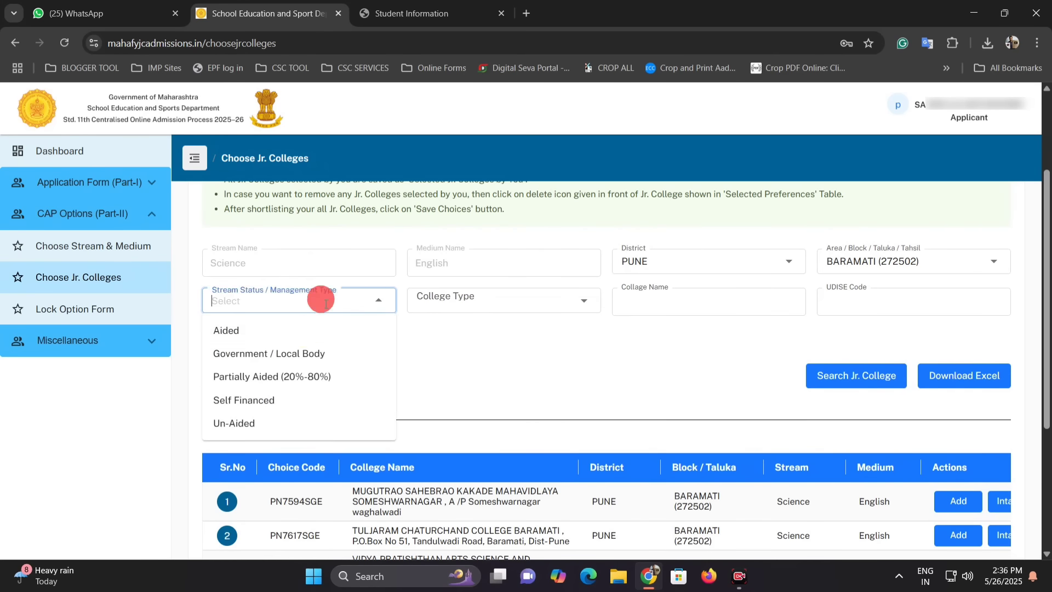
{"action": "left_click", "coordinate": [294, 331]}
{"action": "left_click", "coordinate": [838, 382]}
Step: Add Vidya Pratishthan Arts Science and Commerce College (PN7606SGE) to the selected preferences
{"action": "scroll", "coordinate": [752, 355], "scroll_direction": "down", "scroll_amount": 3}
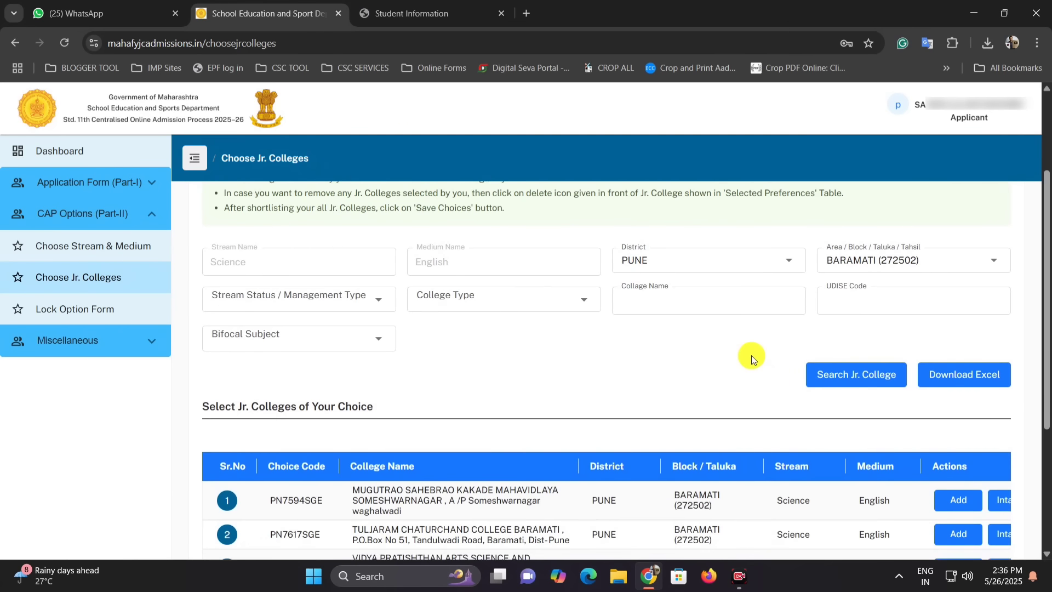
{"action": "scroll", "coordinate": [838, 443], "scroll_direction": "down", "scroll_amount": 1}
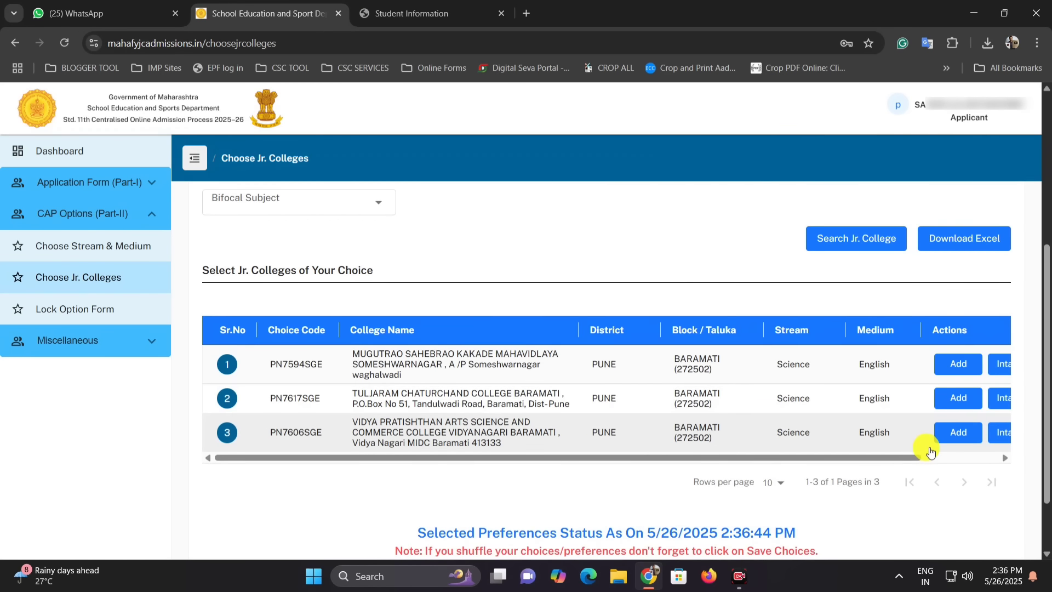
{"action": "scroll", "coordinate": [951, 455], "scroll_direction": "right", "scroll_amount": 1}
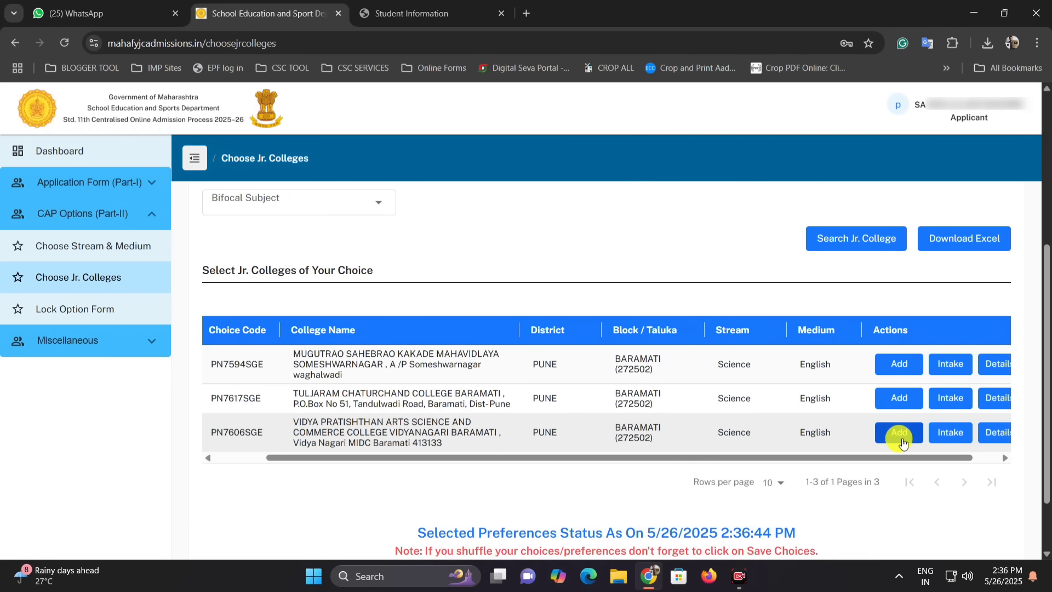
{"action": "left_click", "coordinate": [899, 432]}
{"action": "scroll", "coordinate": [838, 383], "scroll_direction": "down", "scroll_amount": 6}
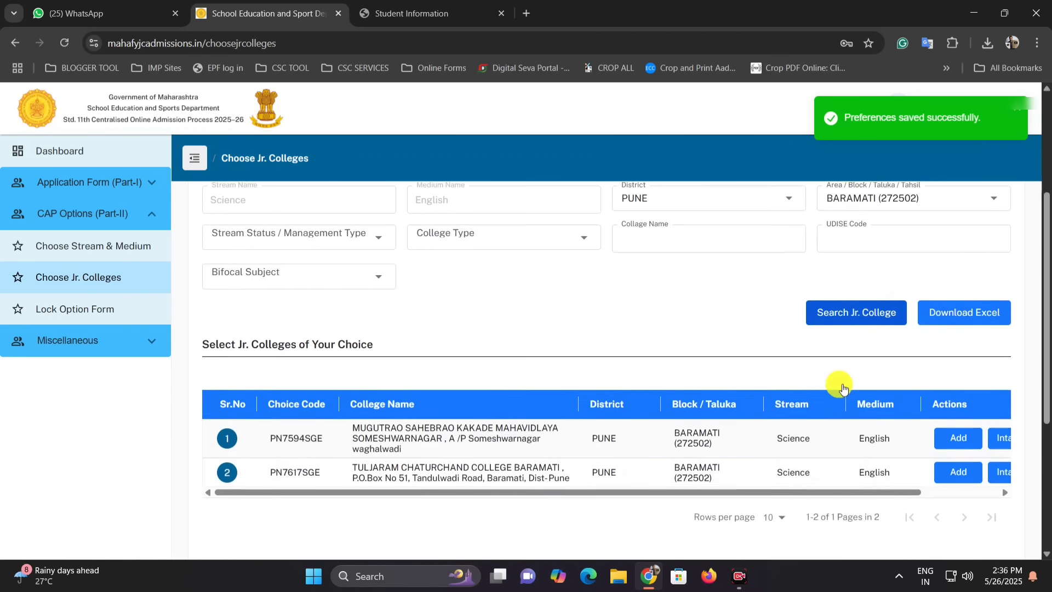
Step: Check the college name, stream, status and fees of the first entry in the Selected Preferences table
{"action": "scroll", "coordinate": [811, 379], "scroll_direction": "down", "scroll_amount": 1}
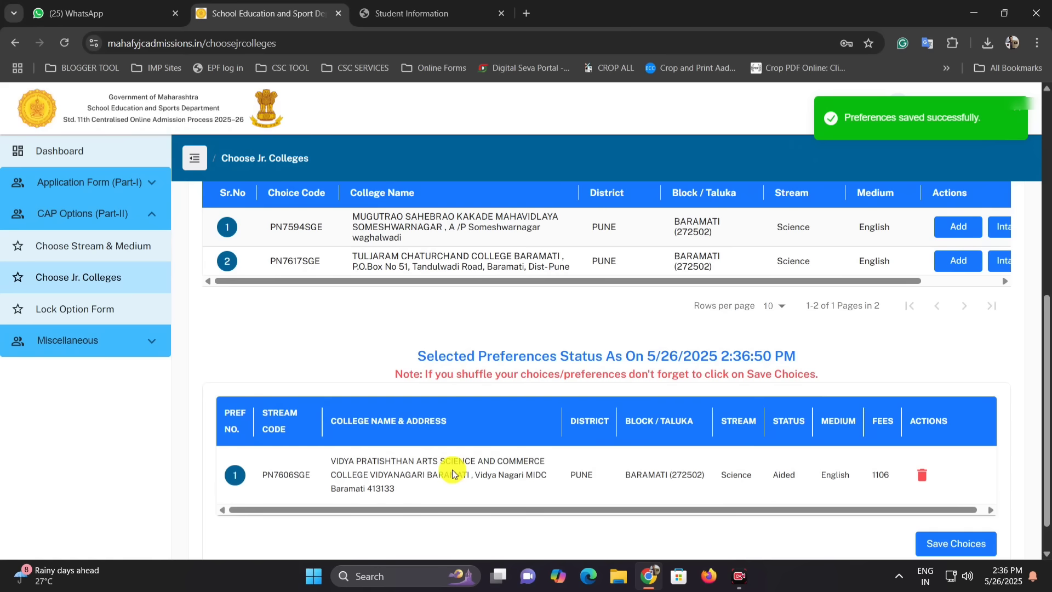
{"action": "scroll", "coordinate": [472, 468], "scroll_direction": "down", "scroll_amount": 1}
{"action": "scroll", "coordinate": [653, 444], "scroll_direction": "up", "scroll_amount": 1}
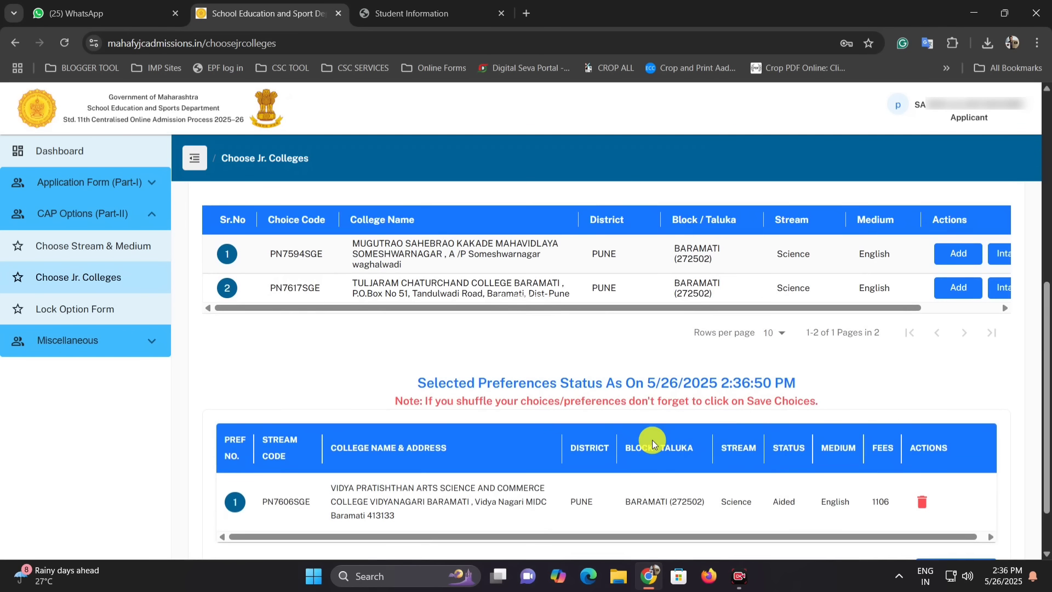
{"action": "scroll", "coordinate": [652, 439], "scroll_direction": "down", "scroll_amount": 1}
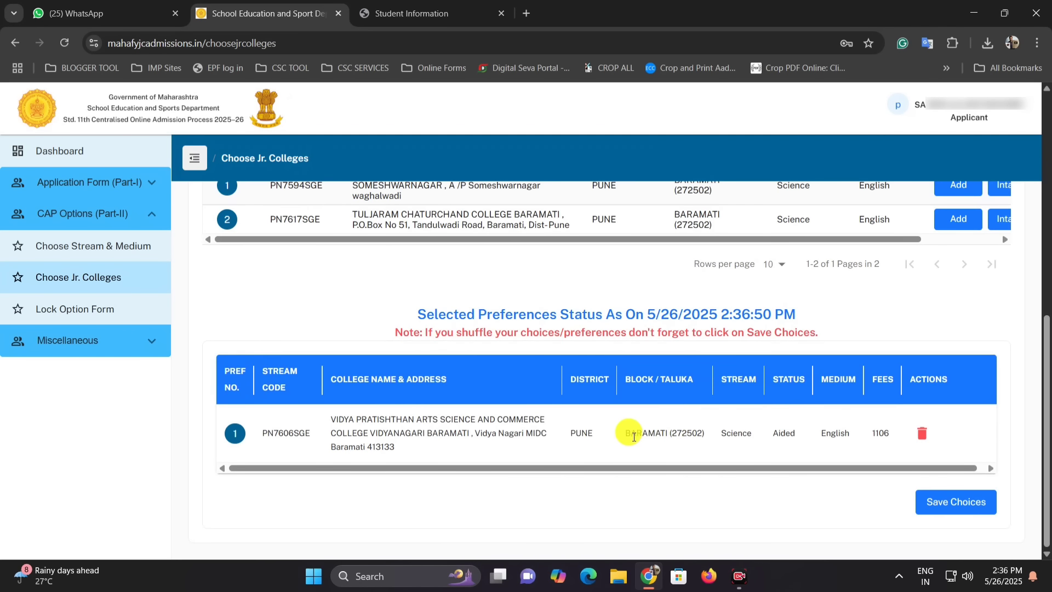
{"action": "left_click_drag", "start_coordinate": [359, 430], "coordinate": [435, 430]}
{"action": "left_click", "coordinate": [524, 433]}
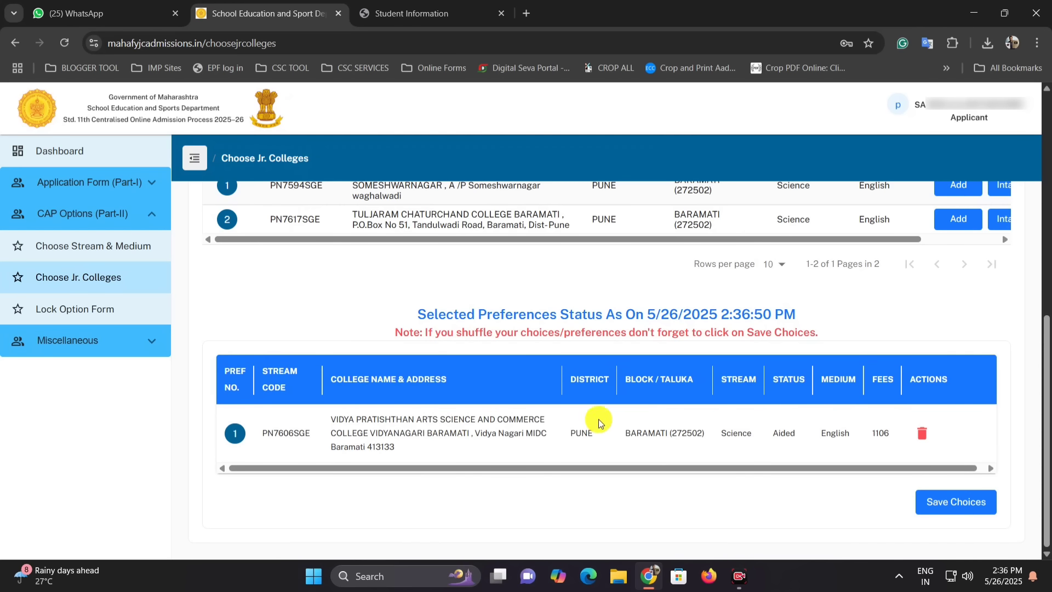
{"action": "left_click_drag", "start_coordinate": [748, 434], "coordinate": [727, 447]}
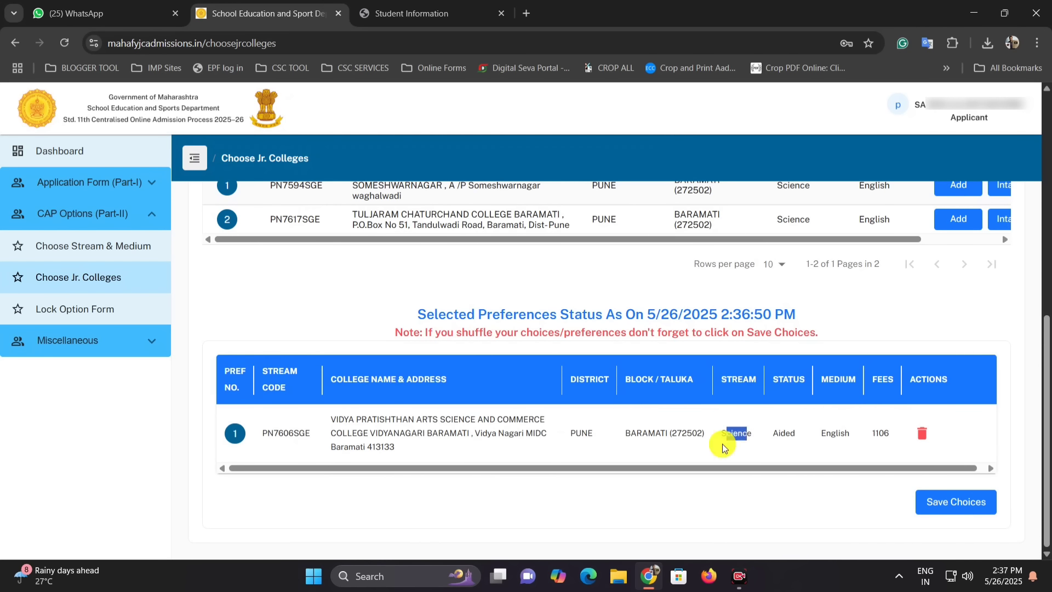
{"action": "left_click", "coordinate": [782, 437]}
{"action": "left_click", "coordinate": [794, 434]}
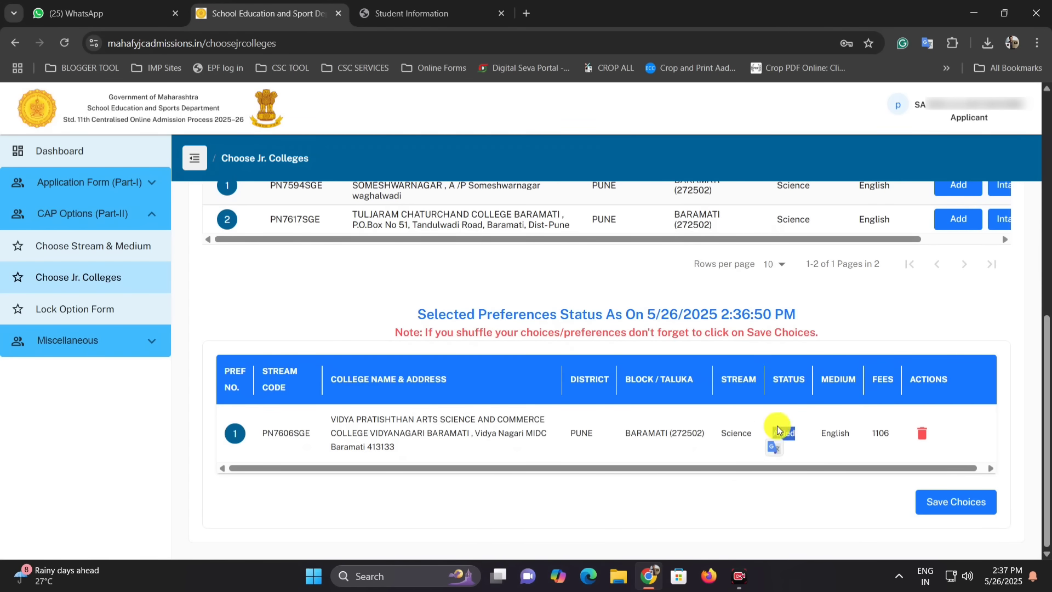
{"action": "double_click", "coordinate": [872, 439]}
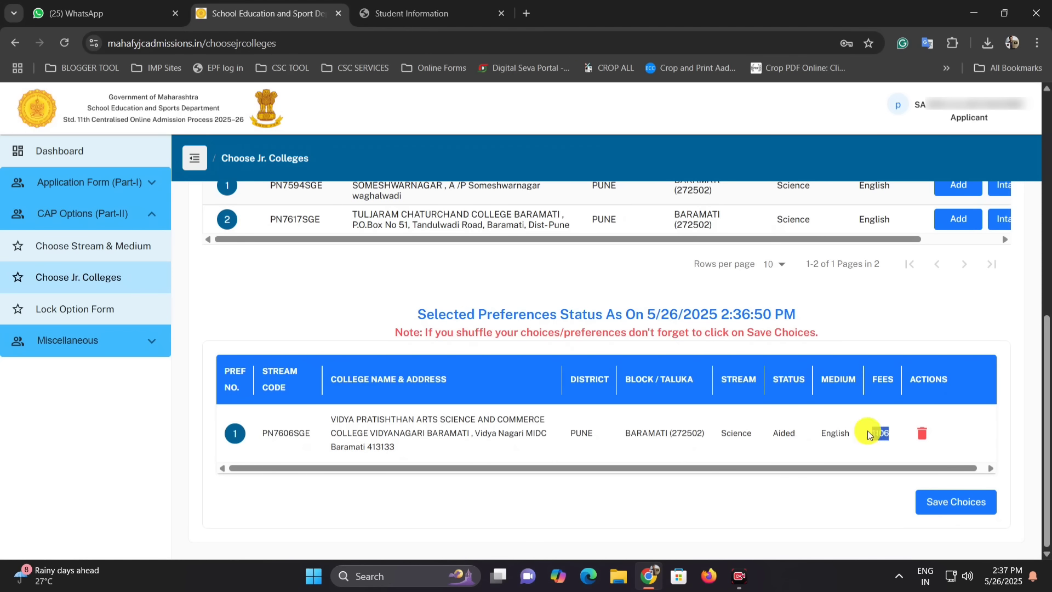
Step: Set the management type to Un-Aided and search for junior colleges in BARAMATI (272502)
{"action": "scroll", "coordinate": [845, 435], "scroll_direction": "up", "scroll_amount": 2}
{"action": "left_click_drag", "start_coordinate": [839, 375], "coordinate": [896, 374]}
{"action": "scroll", "coordinate": [881, 362], "scroll_direction": "up", "scroll_amount": 3}
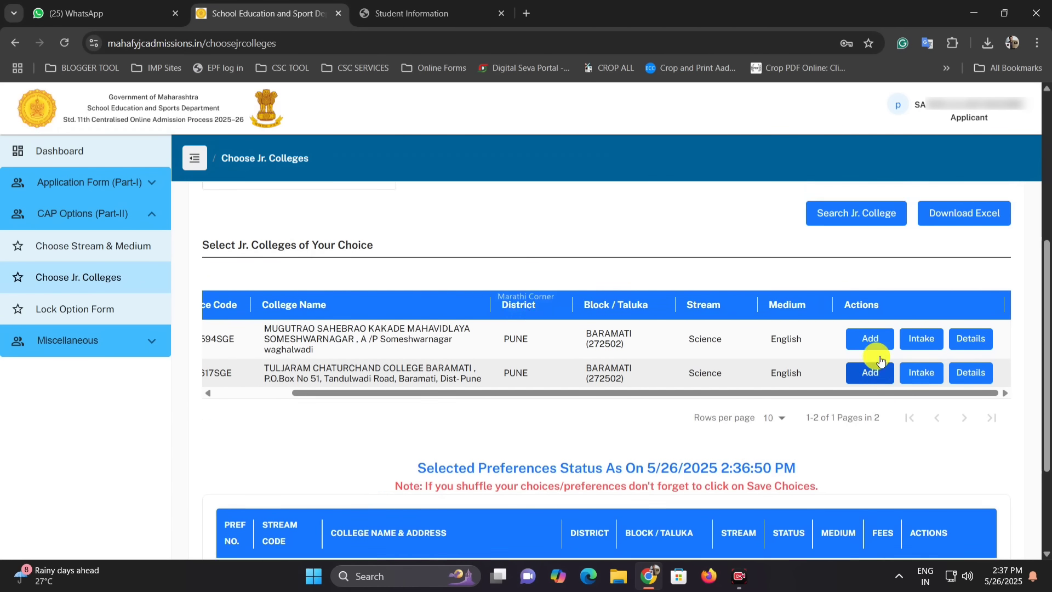
{"action": "left_click", "coordinate": [321, 256]}
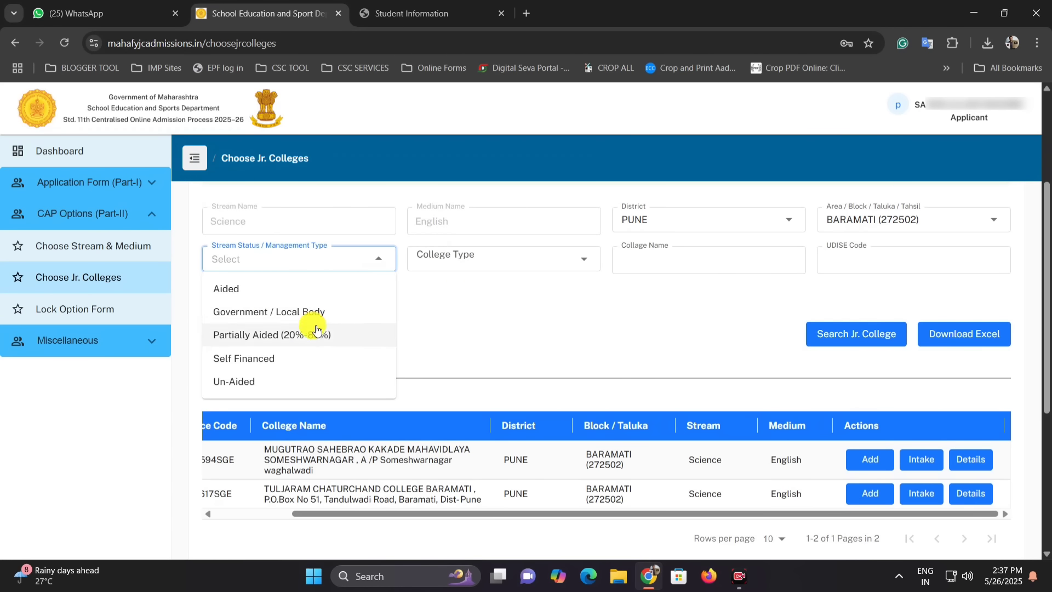
{"action": "left_click", "coordinate": [312, 381]}
{"action": "scroll", "coordinate": [811, 331], "scroll_direction": "up", "scroll_amount": 3}
{"action": "scroll", "coordinate": [835, 335], "scroll_direction": "down", "scroll_amount": 6}
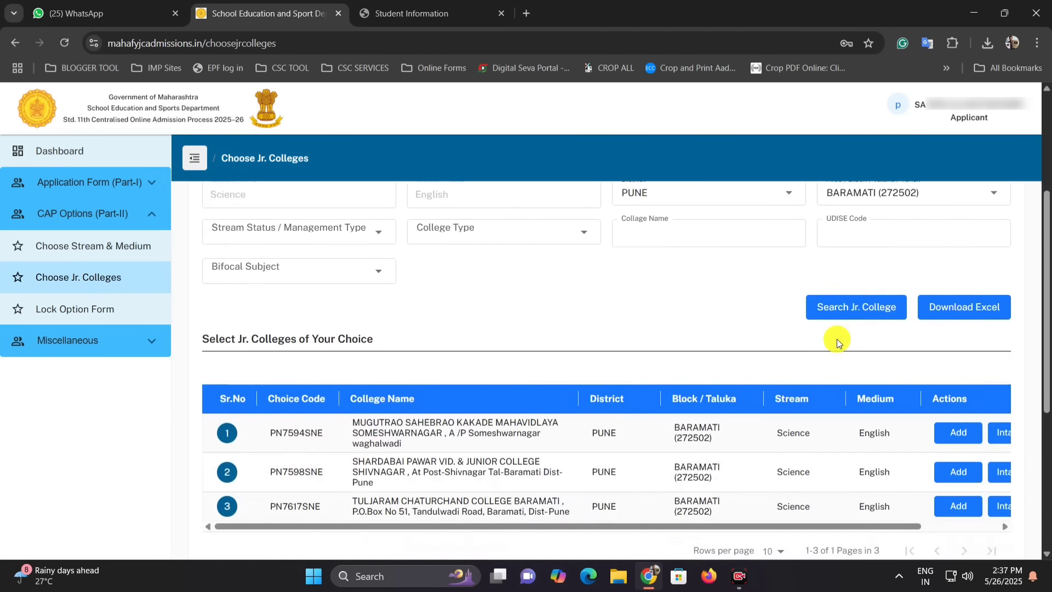
Step: Add Mugutrao Sahebrao Kakade Mahavidlaya (PN7594SNE) to the selected preferences and check its fees and status
{"action": "left_click", "coordinate": [958, 298]}
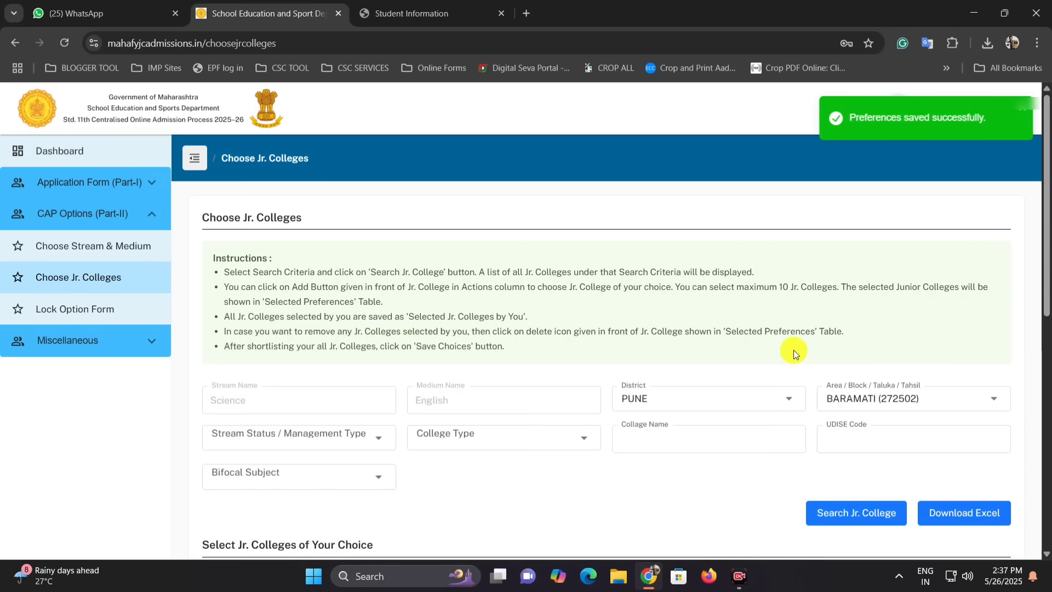
{"action": "scroll", "coordinate": [630, 376], "scroll_direction": "down", "scroll_amount": 8}
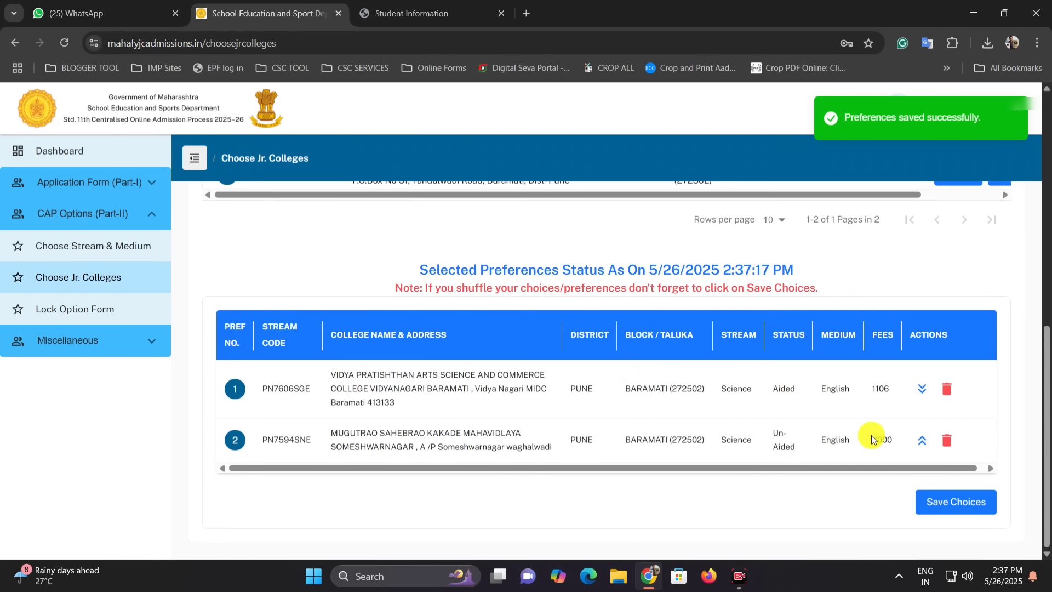
{"action": "left_click_drag", "start_coordinate": [892, 441], "coordinate": [323, 443]}
{"action": "left_click", "coordinate": [322, 445]}
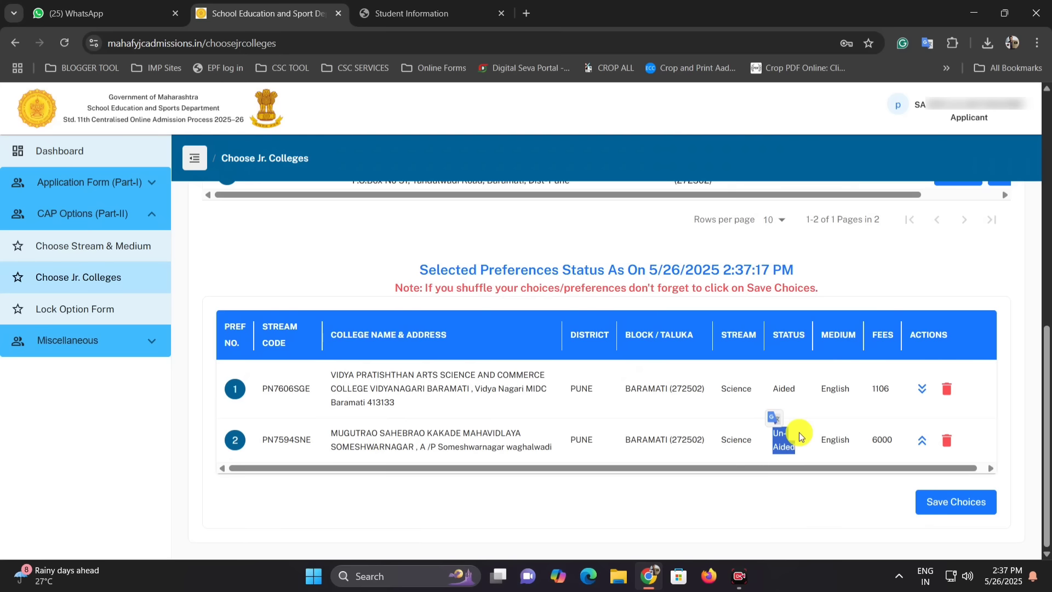
Step: Remove Mugutrao Sahebrao Kakade Mahavidlaya (PN7594SNE) from the selected preferences
{"action": "left_click", "coordinate": [924, 444]}
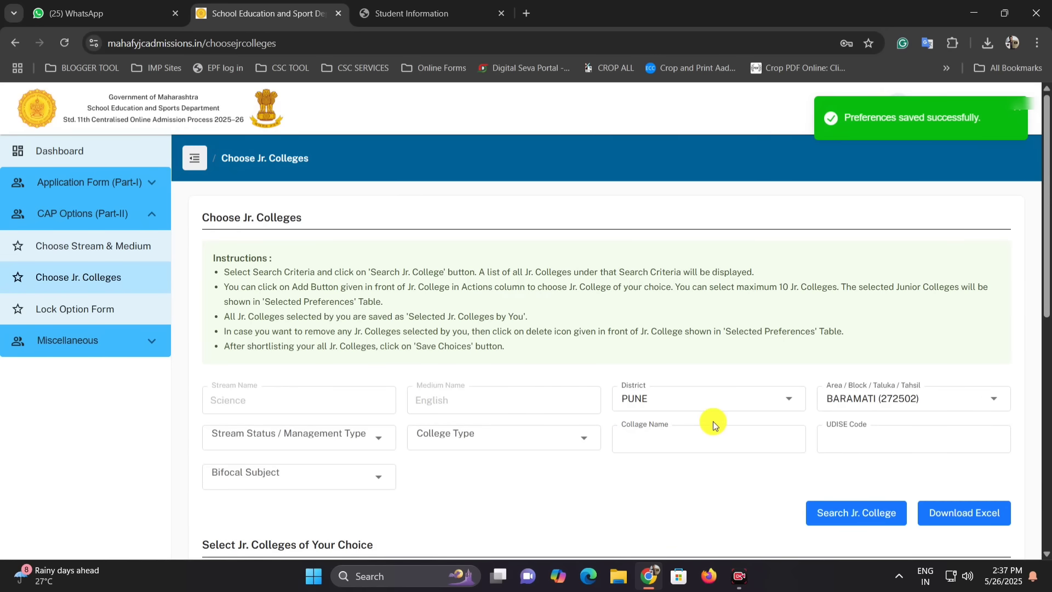
{"action": "scroll", "coordinate": [731, 378], "scroll_direction": "down", "scroll_amount": 3}
{"action": "scroll", "coordinate": [727, 365], "scroll_direction": "up", "scroll_amount": 2}
{"action": "scroll", "coordinate": [728, 364], "scroll_direction": "down", "scroll_amount": 6}
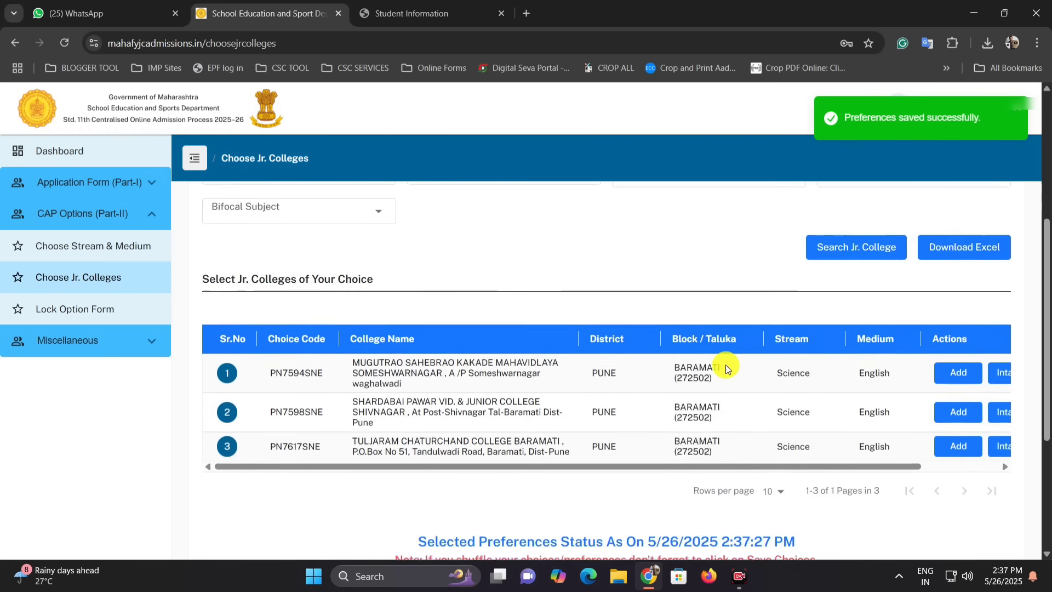
Step: Add Shardabai Pawar Vid. & Junior College (PN7598SNE) and Mugutrao Sahebrao Kakade Mahavidlaya (PN7594SNE) to the selected preferences
{"action": "scroll", "coordinate": [733, 417], "scroll_direction": "up", "scroll_amount": 1}
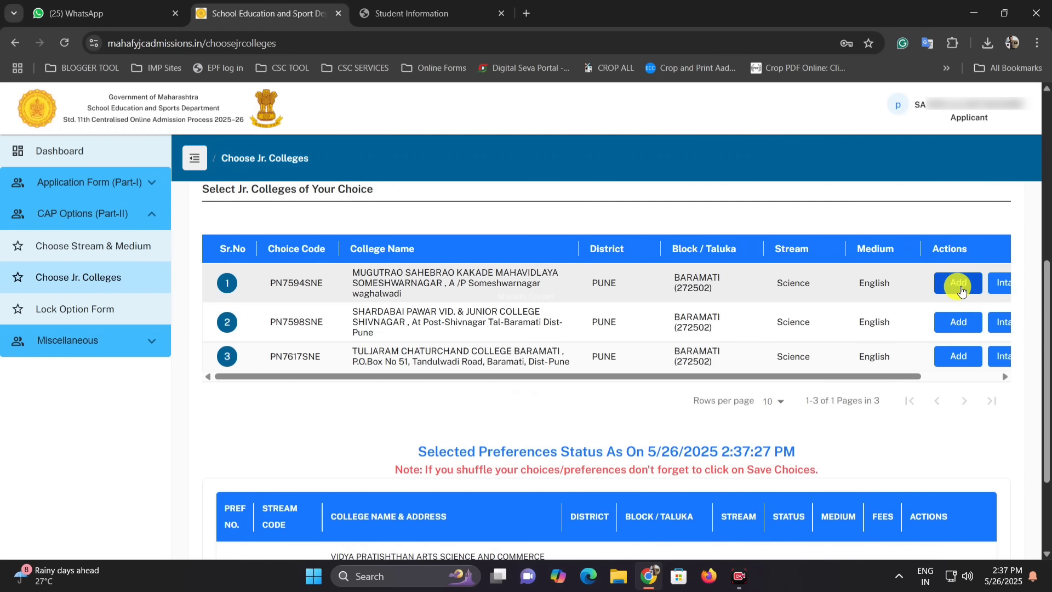
{"action": "left_click", "coordinate": [956, 325]}
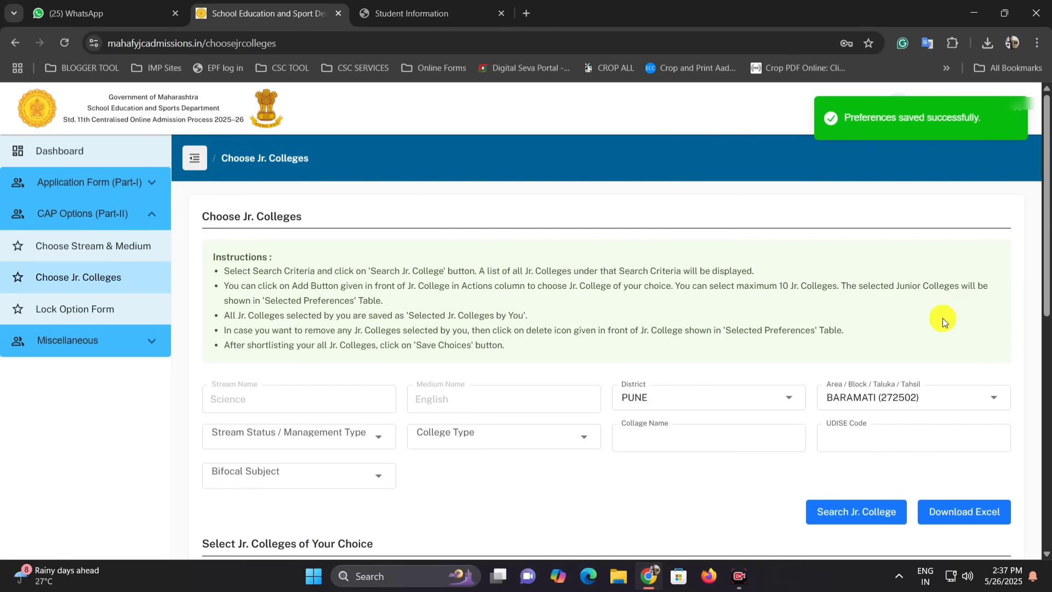
{"action": "scroll", "coordinate": [942, 328], "scroll_direction": "down", "scroll_amount": 5}
{"action": "left_click", "coordinate": [950, 360]}
{"action": "scroll", "coordinate": [877, 353], "scroll_direction": "down", "scroll_amount": 8}
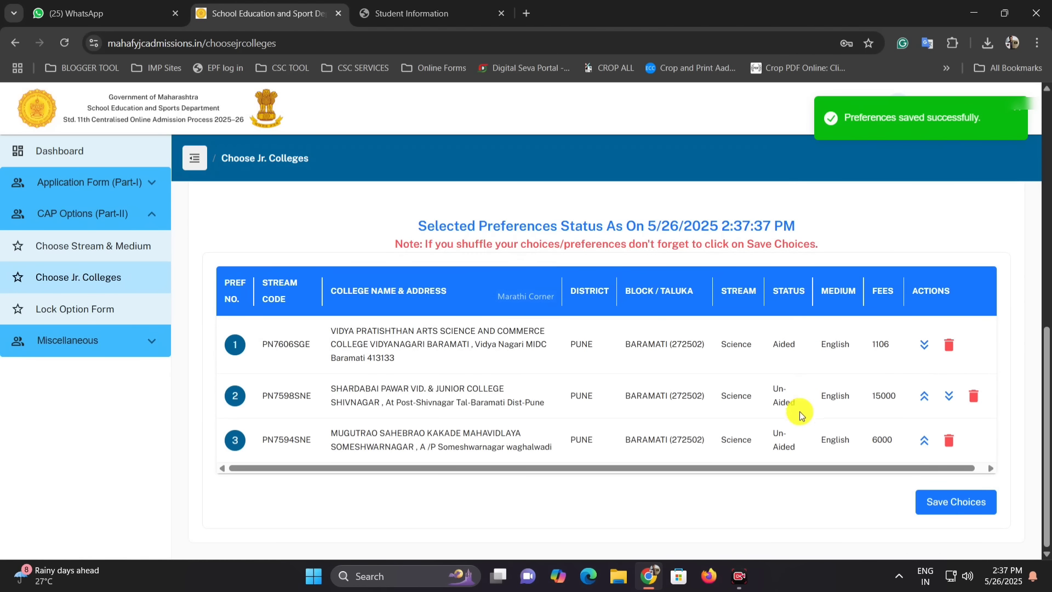
Step: Remove Shardabai Pawar Vid. & Junior College (PN7598SNE) and Mugutrao Sahebrao Kakade Mahavidlaya (PN7594SNE) from the selected preferences
{"action": "left_click_drag", "start_coordinate": [904, 399], "coordinate": [891, 400]}
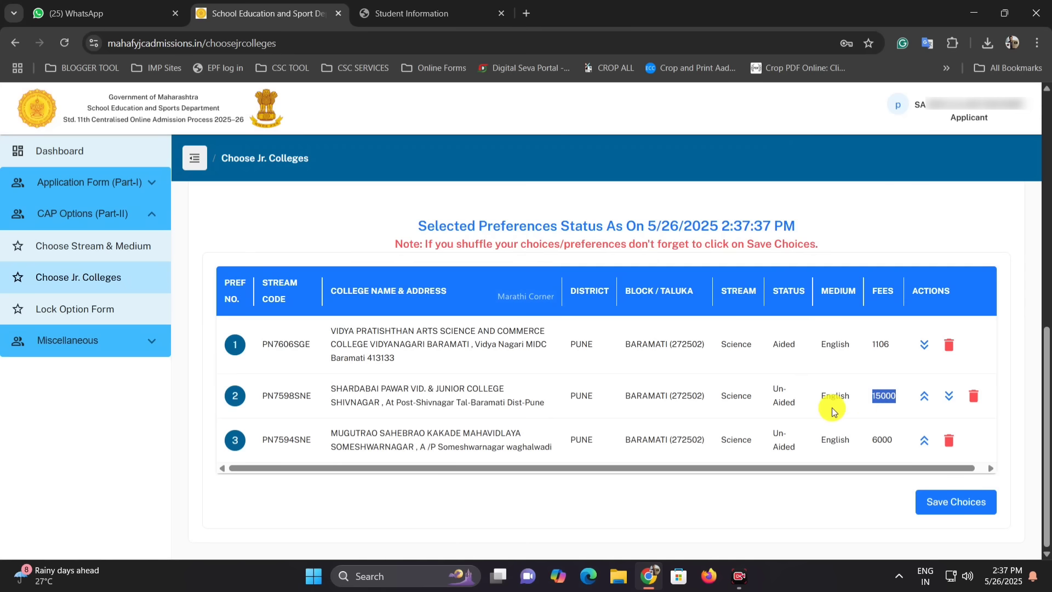
{"action": "left_click", "coordinate": [876, 408]}
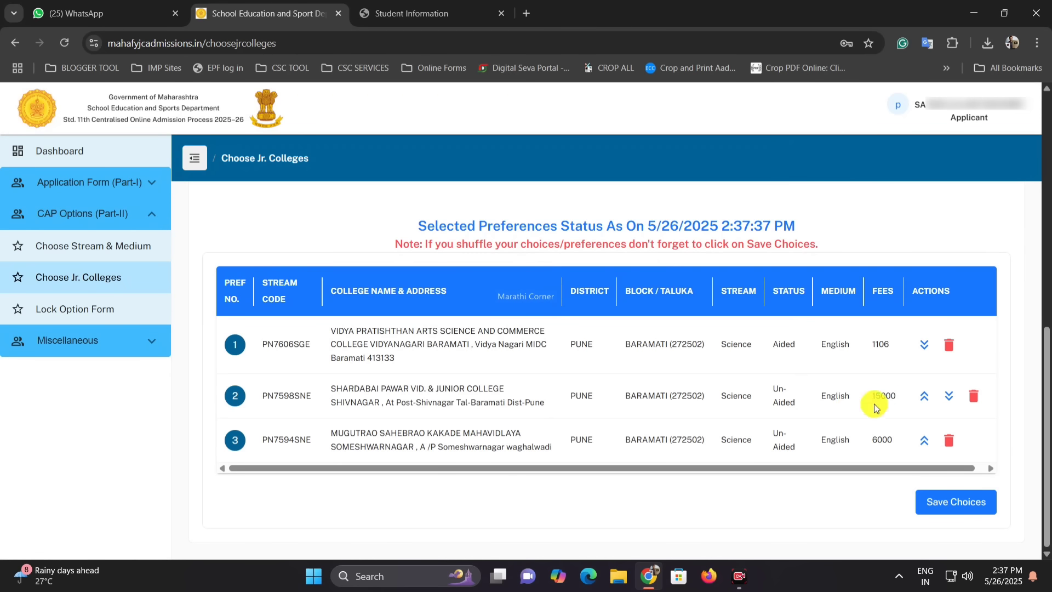
{"action": "left_click", "coordinate": [883, 439]}
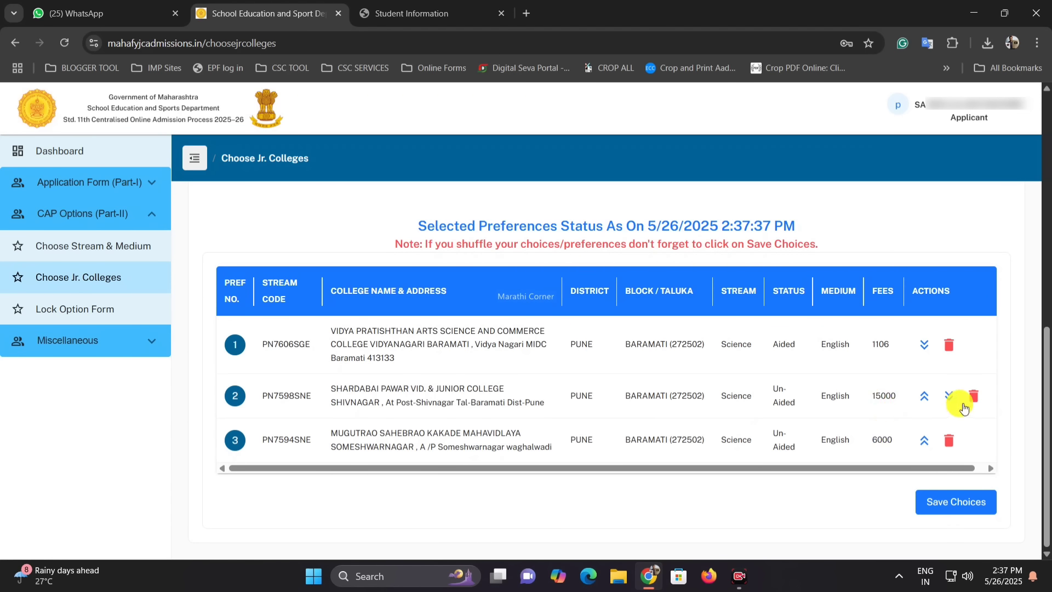
{"action": "left_click", "coordinate": [974, 396]}
{"action": "scroll", "coordinate": [942, 428], "scroll_direction": "down", "scroll_amount": 5}
{"action": "scroll", "coordinate": [926, 437], "scroll_direction": "down", "scroll_amount": 4}
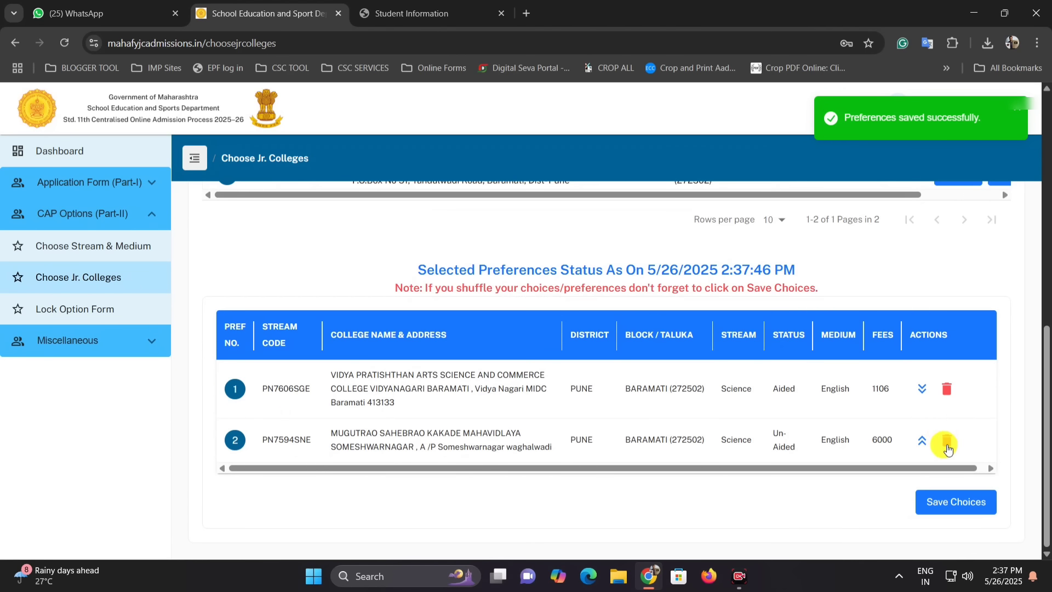
{"action": "left_click", "coordinate": [948, 441]}
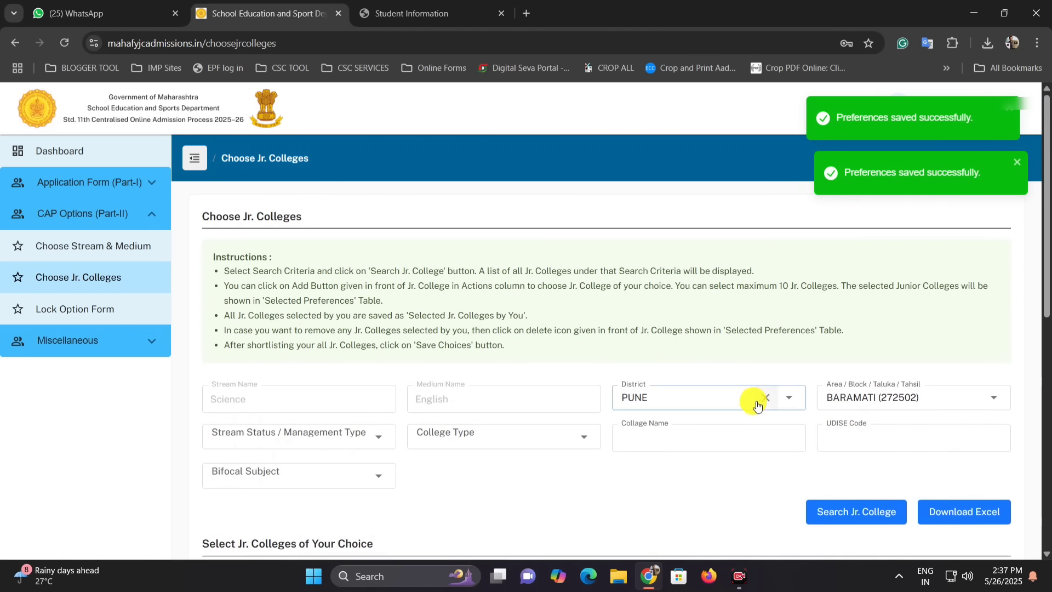
Step: Find the aided BARAMATI colleges and add Mugutrao Sahebrao Kakade Mahavidlaya (PN7594SGE) and Tuljaram Chaturchand College (PN7617SGE) to the selected preferences
{"action": "left_click", "coordinate": [358, 299]}
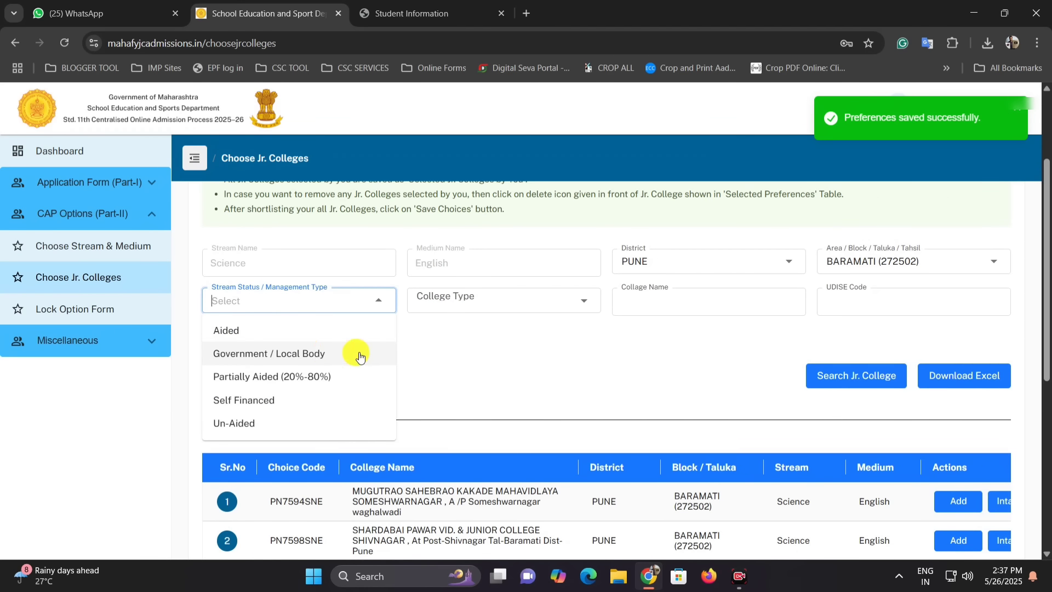
{"action": "left_click", "coordinate": [447, 360]}
{"action": "scroll", "coordinate": [613, 372], "scroll_direction": "down", "scroll_amount": 1}
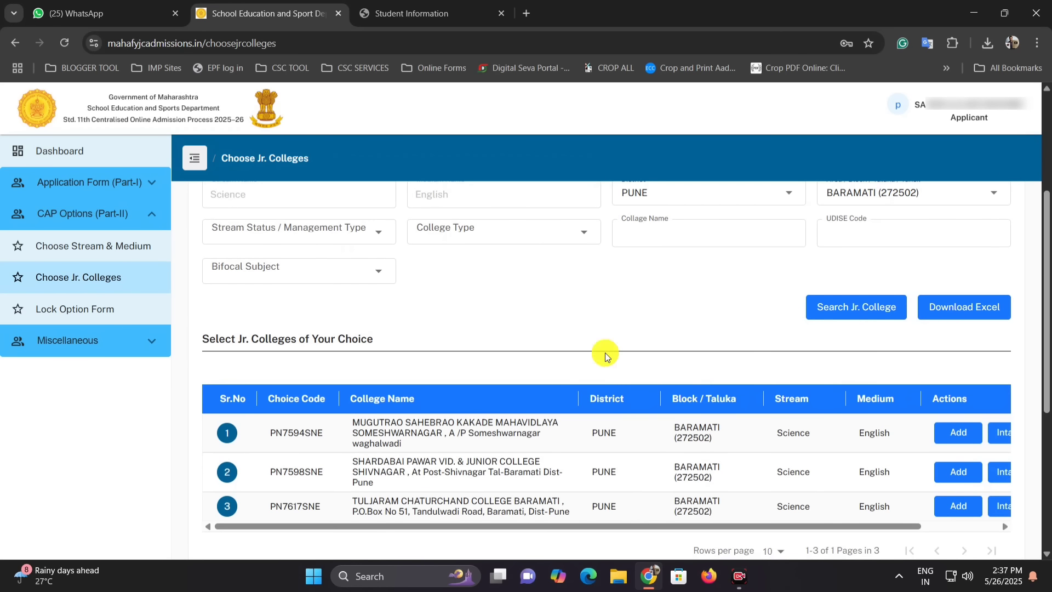
{"action": "scroll", "coordinate": [539, 339], "scroll_direction": "down", "scroll_amount": 4}
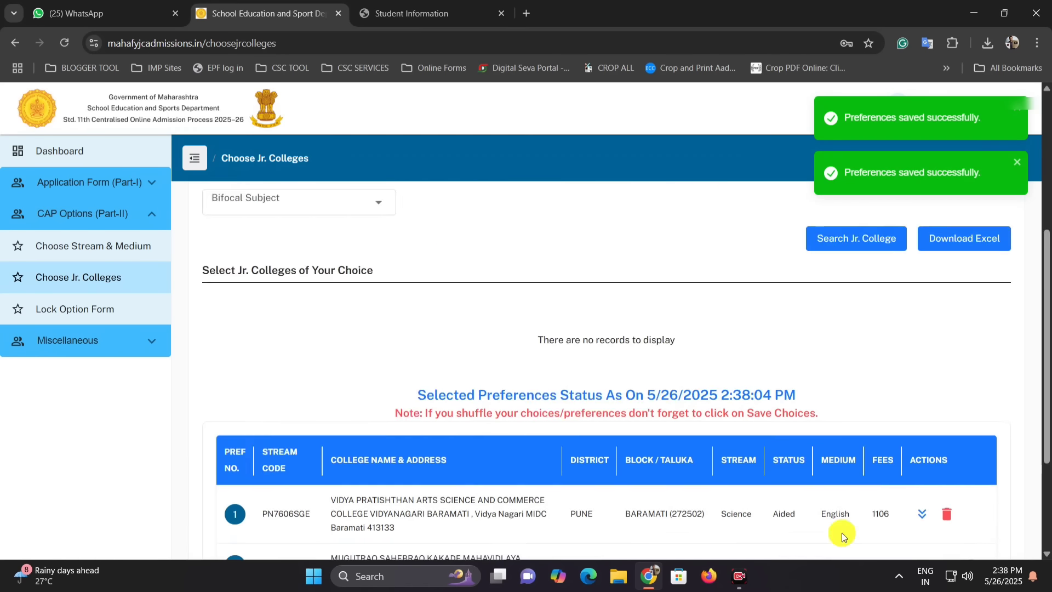
{"action": "scroll", "coordinate": [712, 409], "scroll_direction": "down", "scroll_amount": 4}
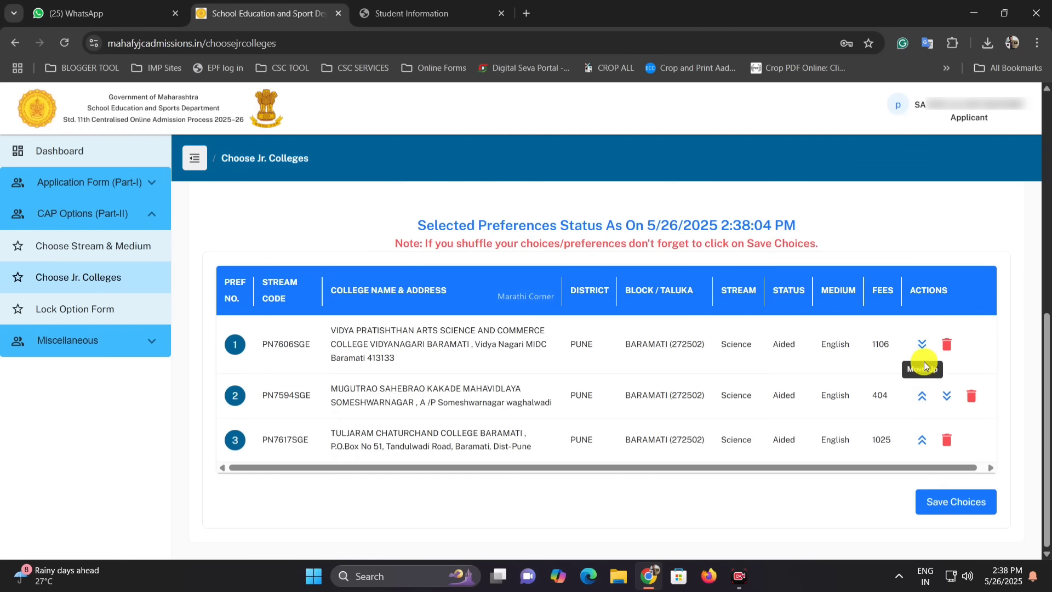
Step: Reorder the selected preferences as Vidya Pratishthan college first, Tuljaram Chaturchand College second and Mugutrao Sahebrao Kakade Mahavidlaya third
{"action": "left_click", "coordinate": [922, 394]}
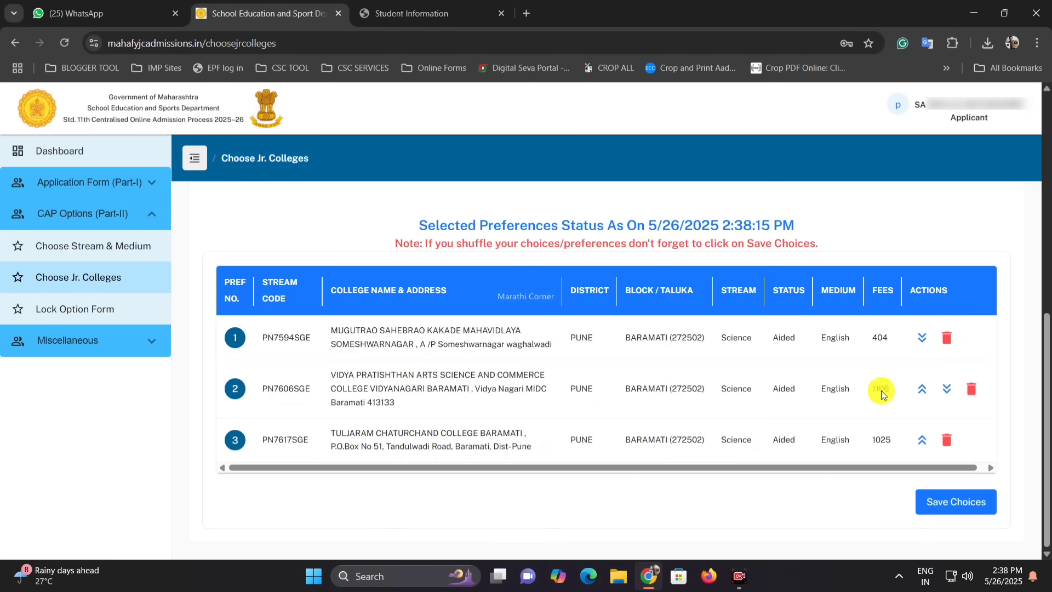
{"action": "left_click", "coordinate": [923, 394]}
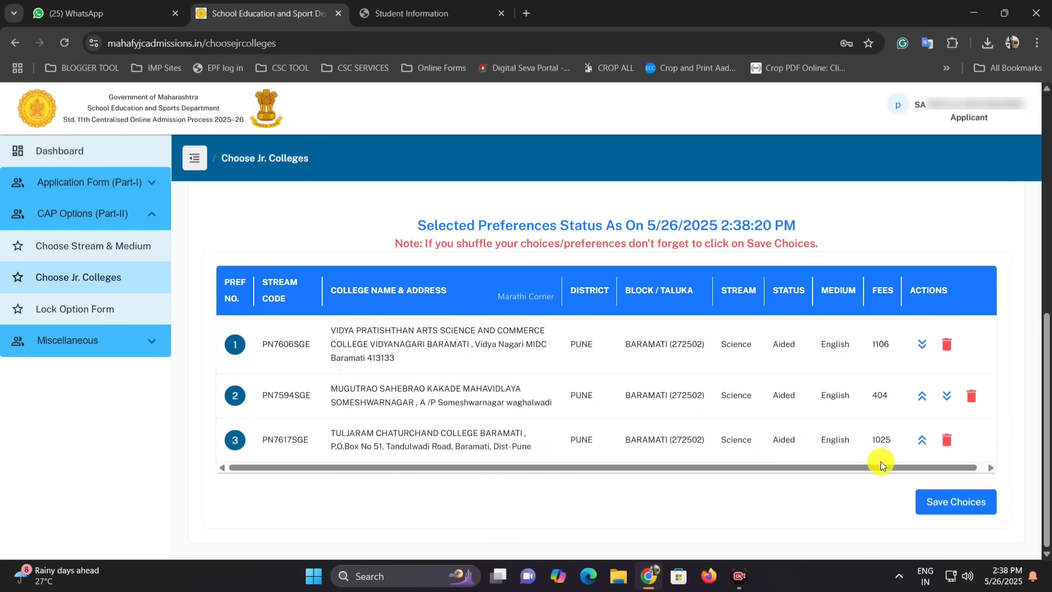
{"action": "left_click", "coordinate": [923, 394]}
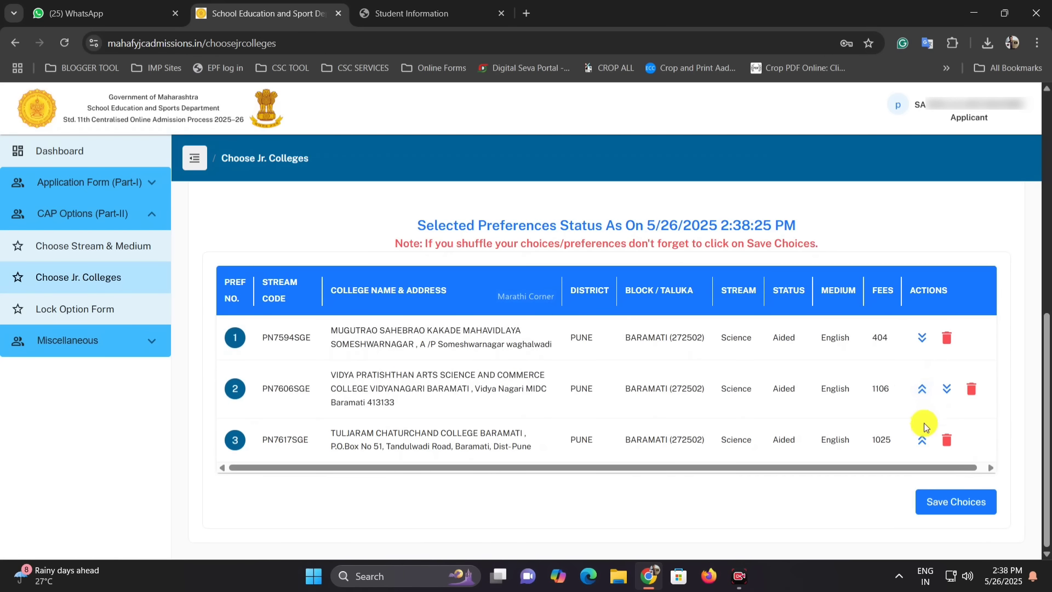
{"action": "left_click", "coordinate": [922, 389]}
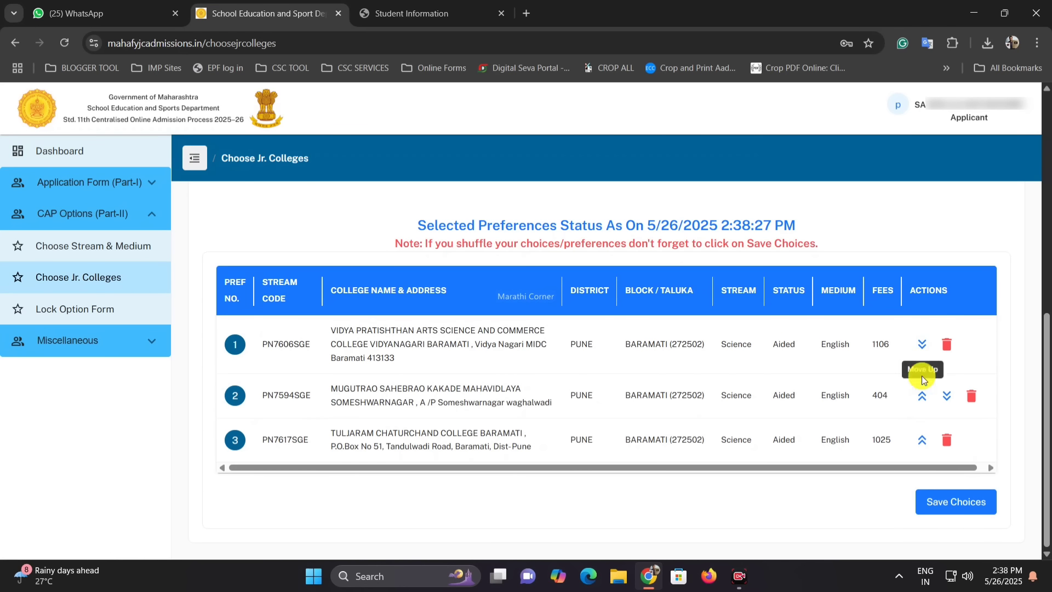
{"action": "left_click", "coordinate": [948, 395]}
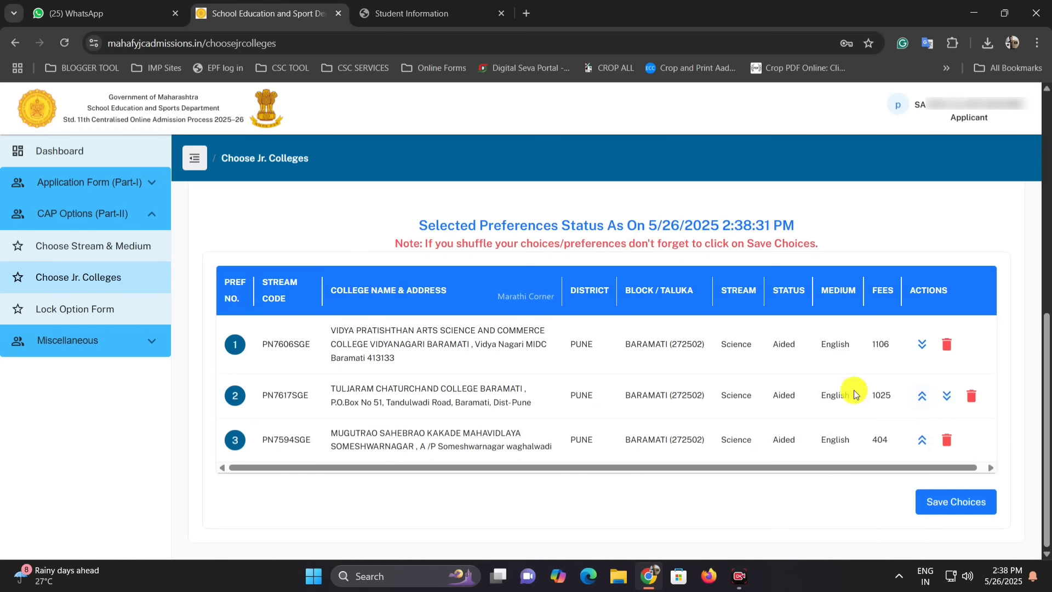
Step: Review the details of the first-preference college, Vidya Pratishthan Arts Science and Commerce College, in the selected preferences
{"action": "left_click_drag", "start_coordinate": [268, 331], "coordinate": [861, 347]}
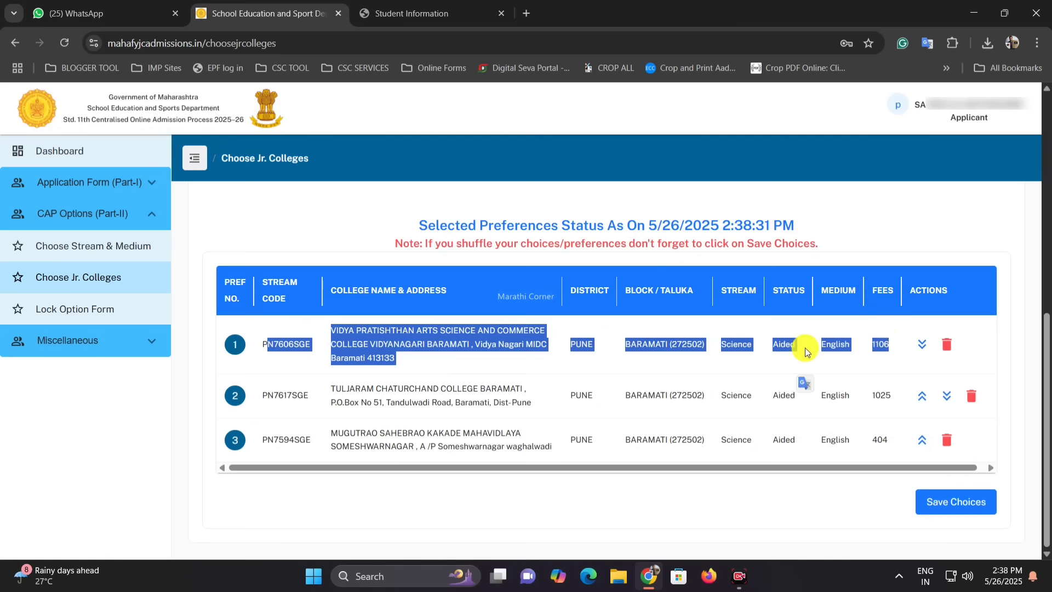
{"action": "triple_click", "coordinate": [628, 345]}
{"action": "left_click", "coordinate": [367, 336]}
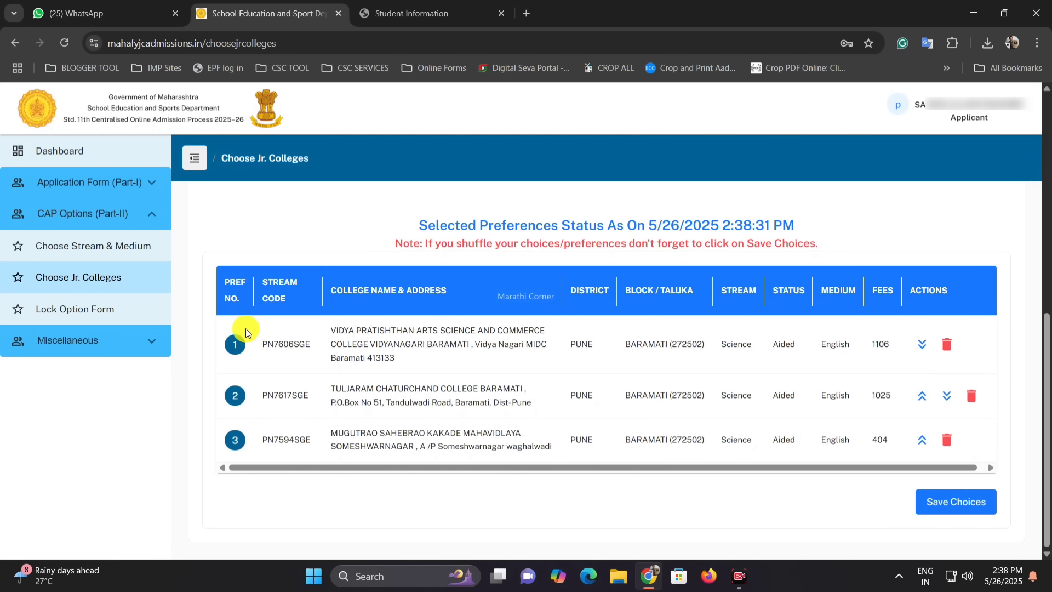
{"action": "left_click_drag", "start_coordinate": [256, 333], "coordinate": [813, 340]}
{"action": "left_click", "coordinate": [783, 341]}
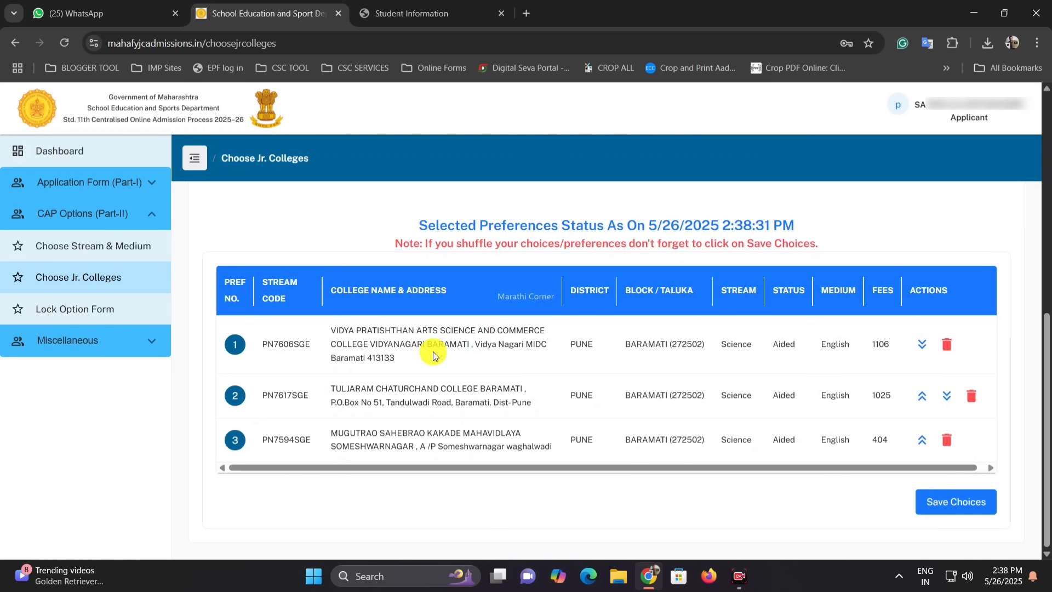
{"action": "triple_click", "coordinate": [517, 348]}
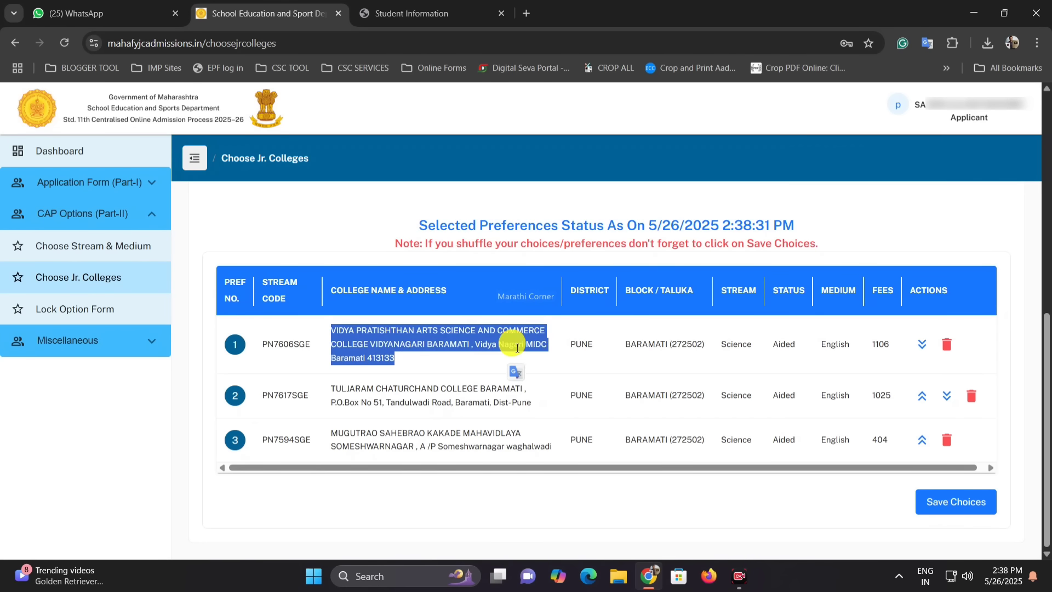
{"action": "left_click", "coordinate": [418, 360]}
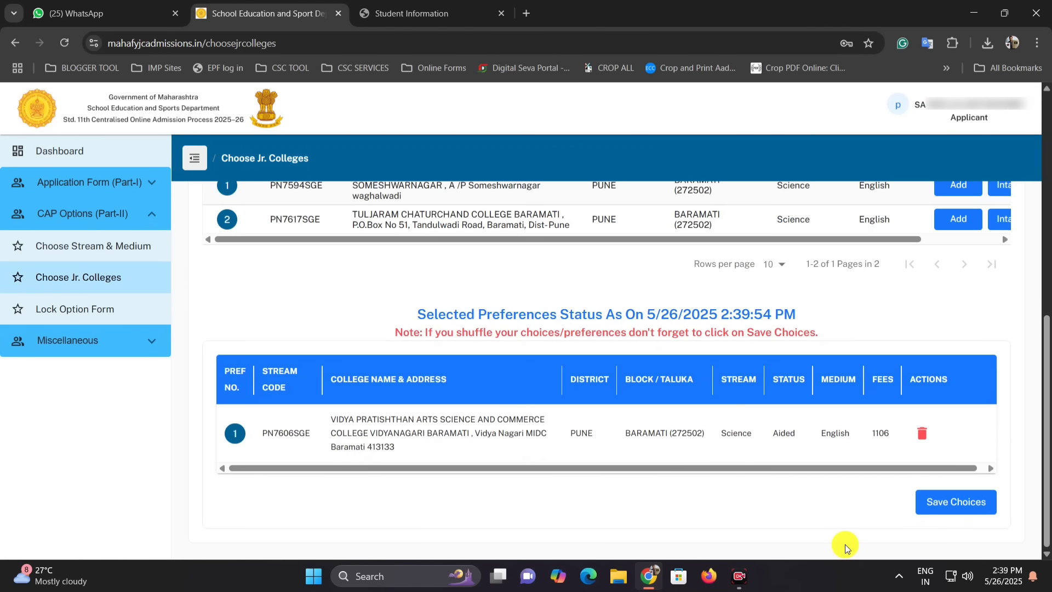
Step: Save the choices with Vidya Pratishthan college (PN7606SGE) as the only preference and open the Lock Option Form page
{"action": "left_click", "coordinate": [954, 514]}
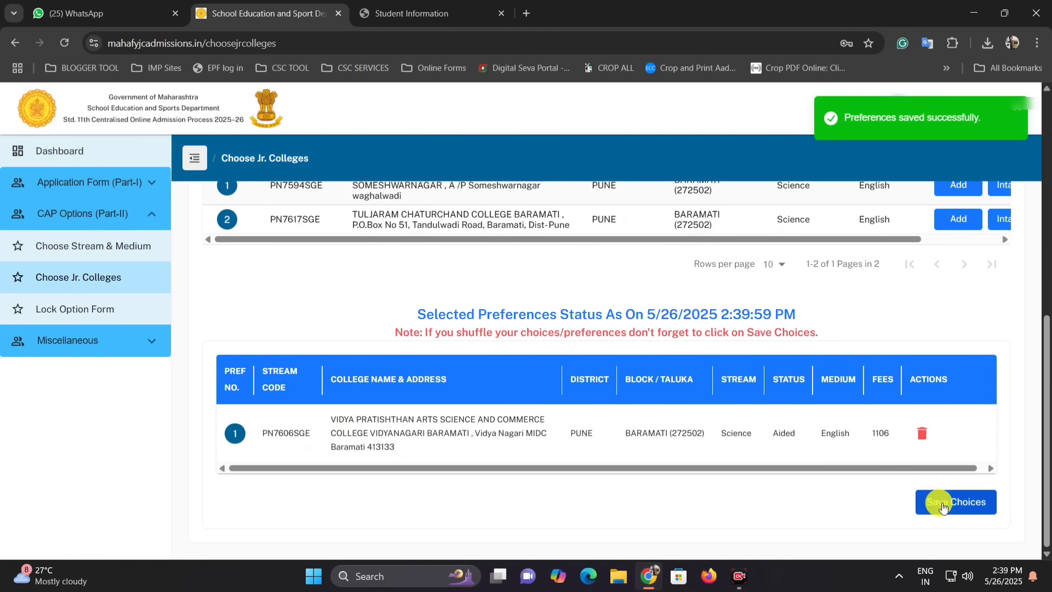
{"action": "left_click", "coordinate": [64, 308]}
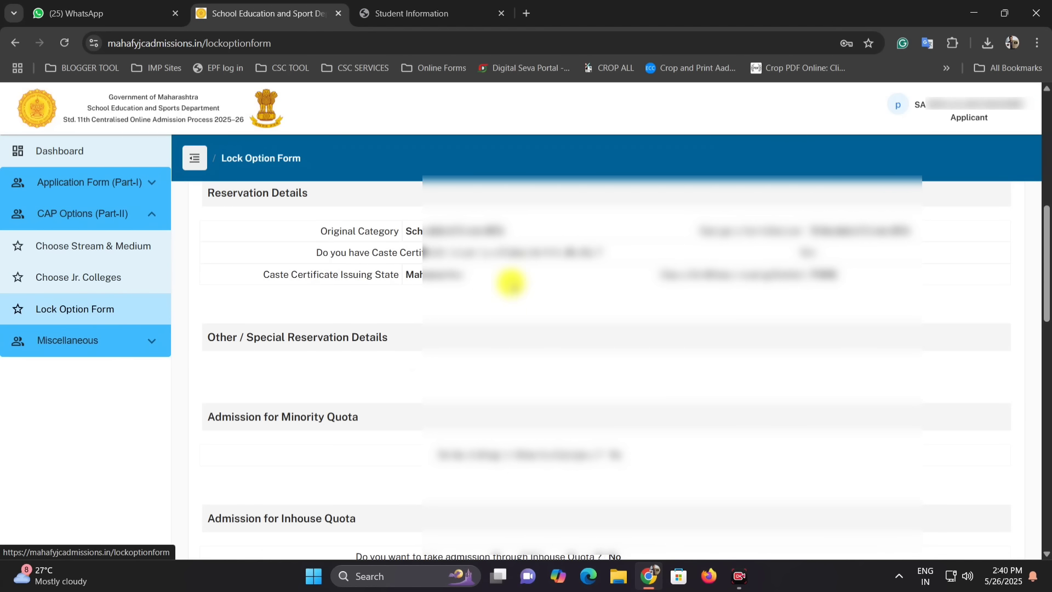
Step: Review the personal, address, reservation, quota, 10th examination and college choice details on the Lock Option Form page
{"action": "scroll", "coordinate": [511, 282], "scroll_direction": "up", "scroll_amount": 8}
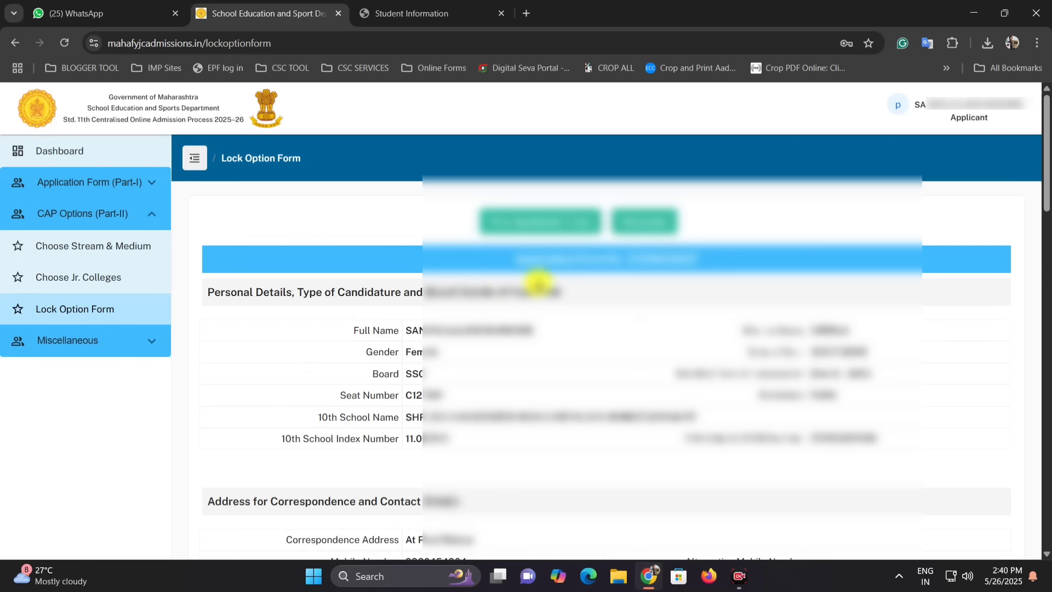
{"action": "scroll", "coordinate": [679, 298], "scroll_direction": "down", "scroll_amount": 5}
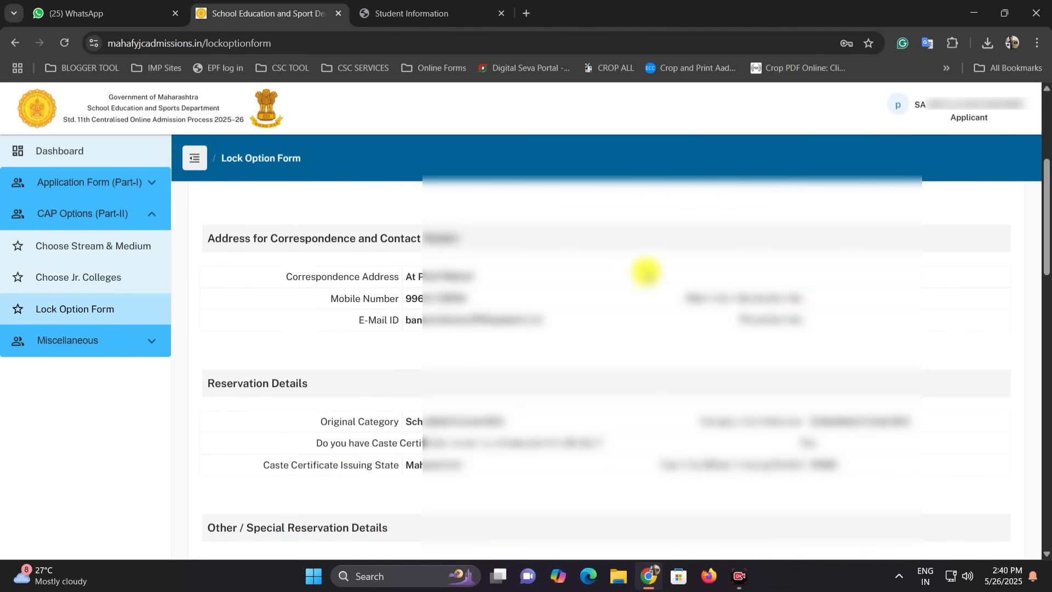
{"action": "scroll", "coordinate": [685, 271], "scroll_direction": "up", "scroll_amount": 2}
{"action": "scroll", "coordinate": [719, 265], "scroll_direction": "down", "scroll_amount": 5}
{"action": "scroll", "coordinate": [712, 270], "scroll_direction": "up", "scroll_amount": 6}
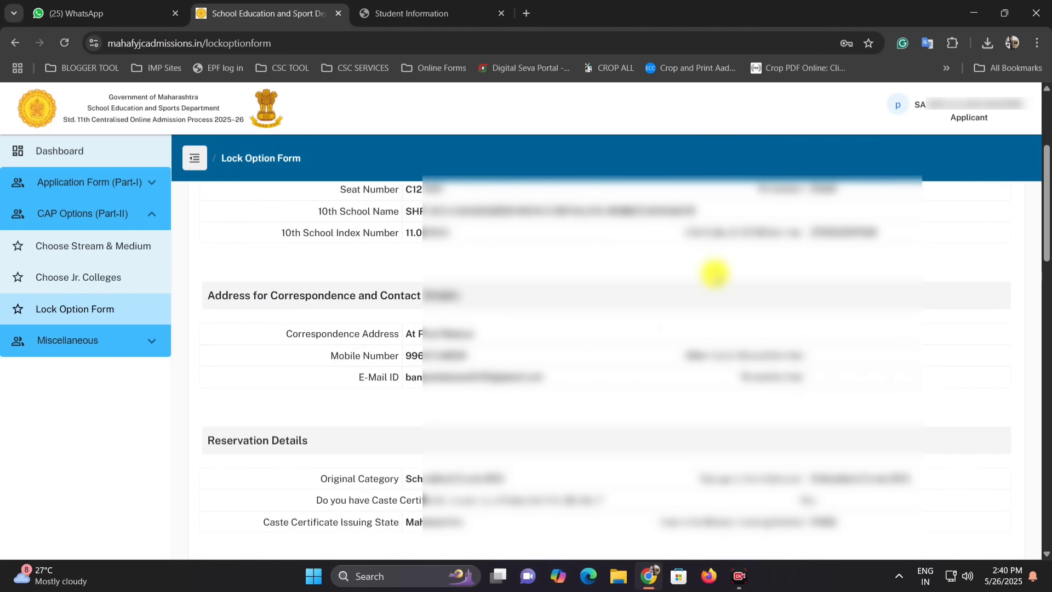
{"action": "scroll", "coordinate": [715, 272], "scroll_direction": "down", "scroll_amount": 15}
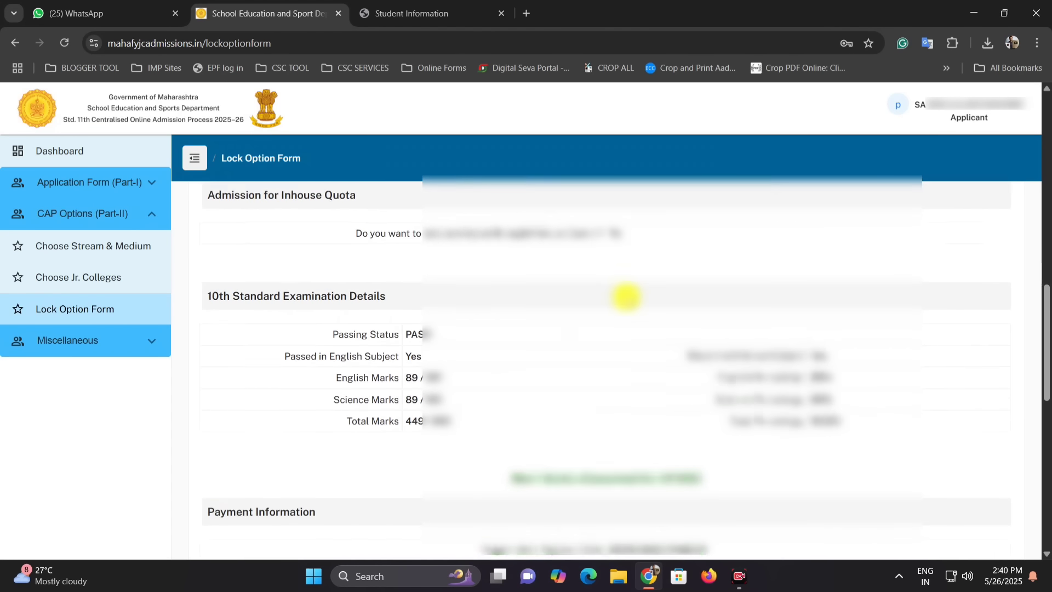
{"action": "scroll", "coordinate": [623, 291], "scroll_direction": "down", "scroll_amount": 3}
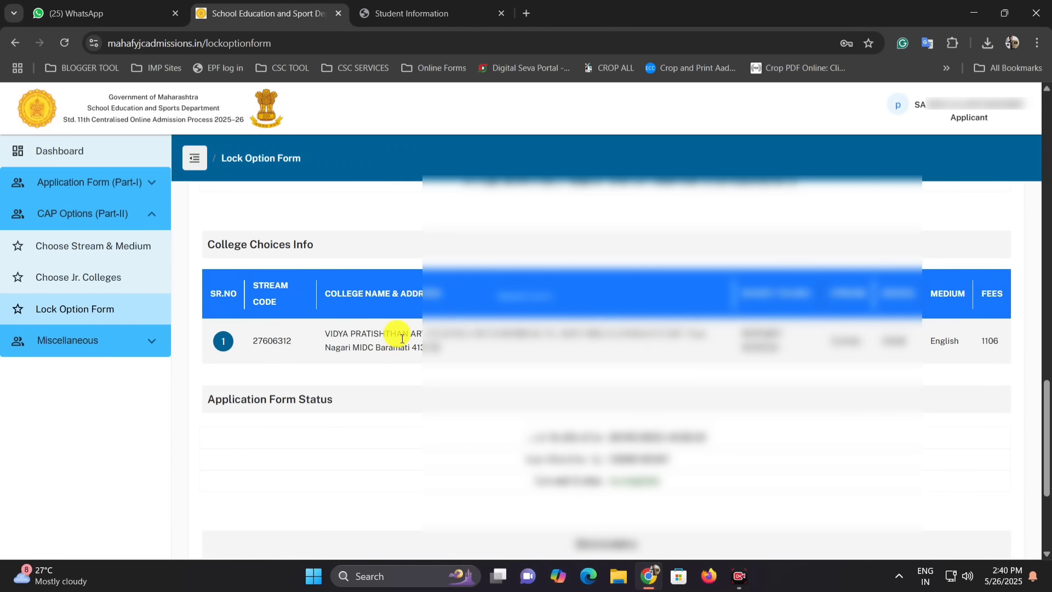
{"action": "scroll", "coordinate": [402, 338], "scroll_direction": "down", "scroll_amount": 1}
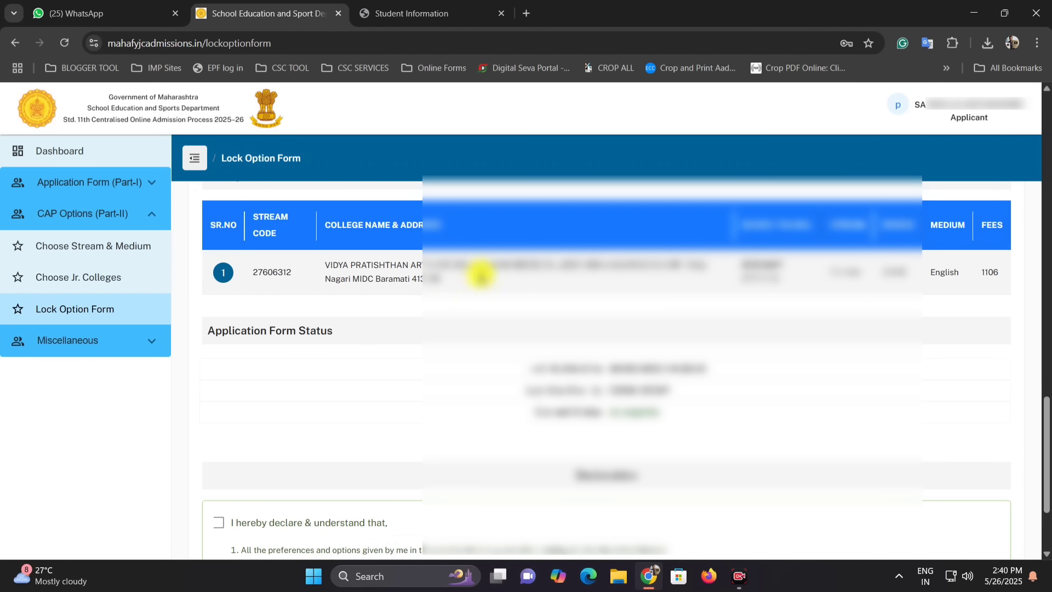
{"action": "scroll", "coordinate": [481, 274], "scroll_direction": "up", "scroll_amount": 1}
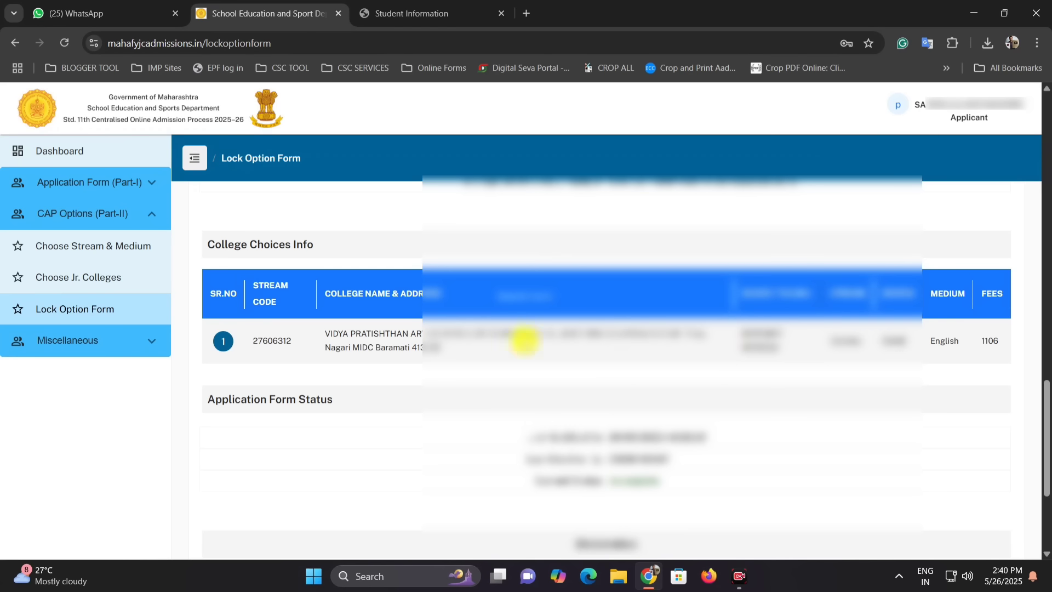
Step: Accept the declaration at the end of the option form and lock the application preferences
{"action": "scroll", "coordinate": [526, 346], "scroll_direction": "down", "scroll_amount": 4}
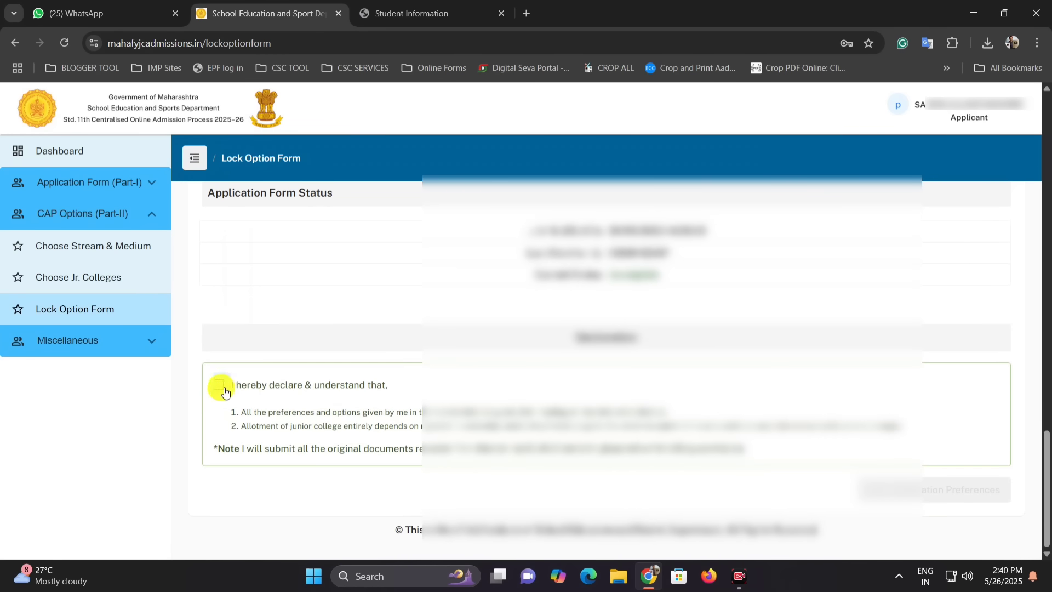
{"action": "left_click", "coordinate": [218, 385]}
{"action": "scroll", "coordinate": [660, 434], "scroll_direction": "up", "scroll_amount": 3}
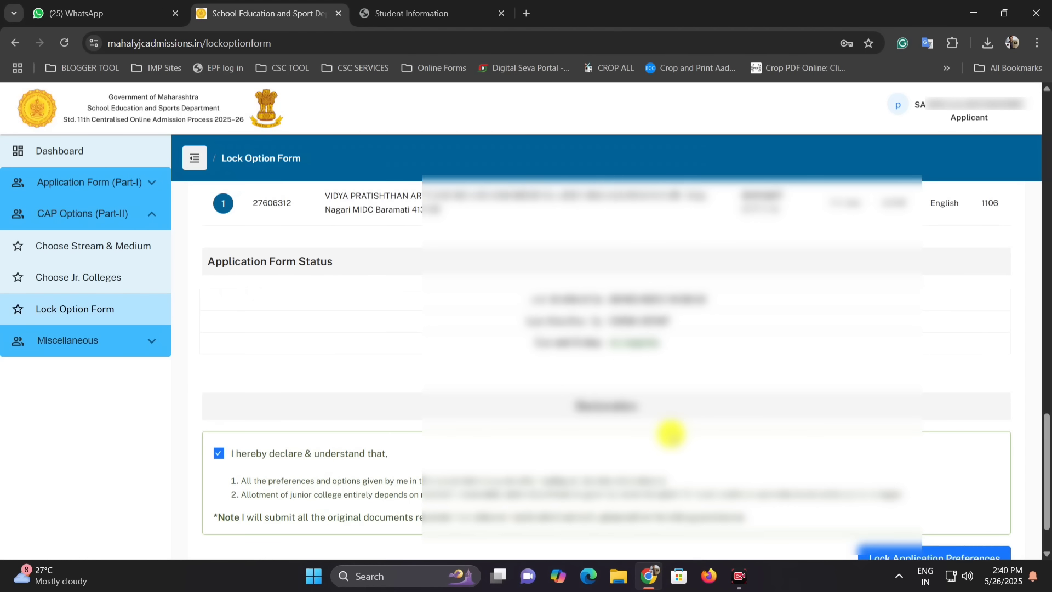
{"action": "scroll", "coordinate": [692, 429], "scroll_direction": "down", "scroll_amount": 3}
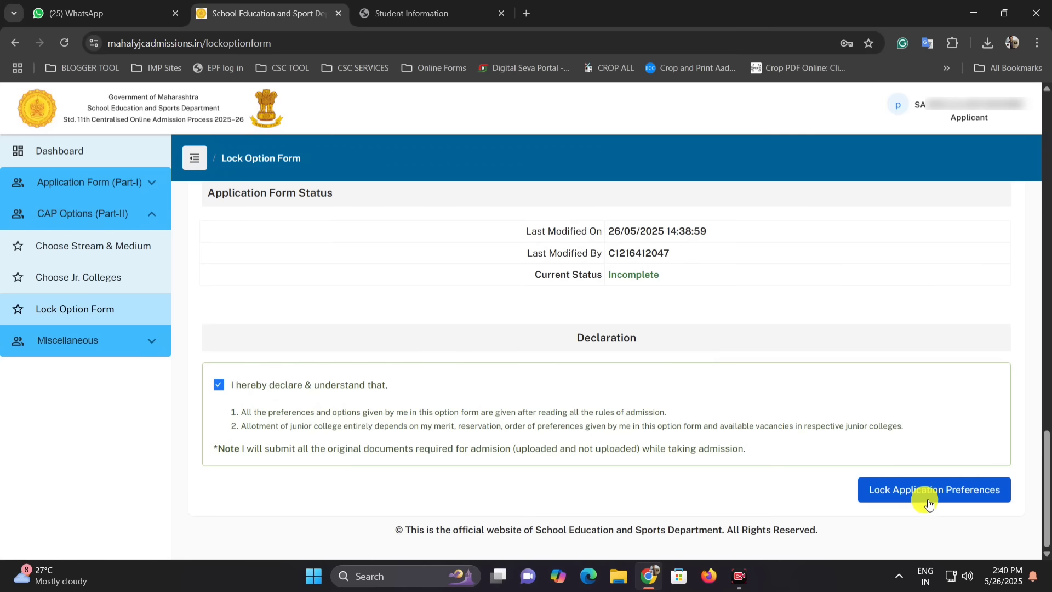
{"action": "left_click", "coordinate": [918, 507]}
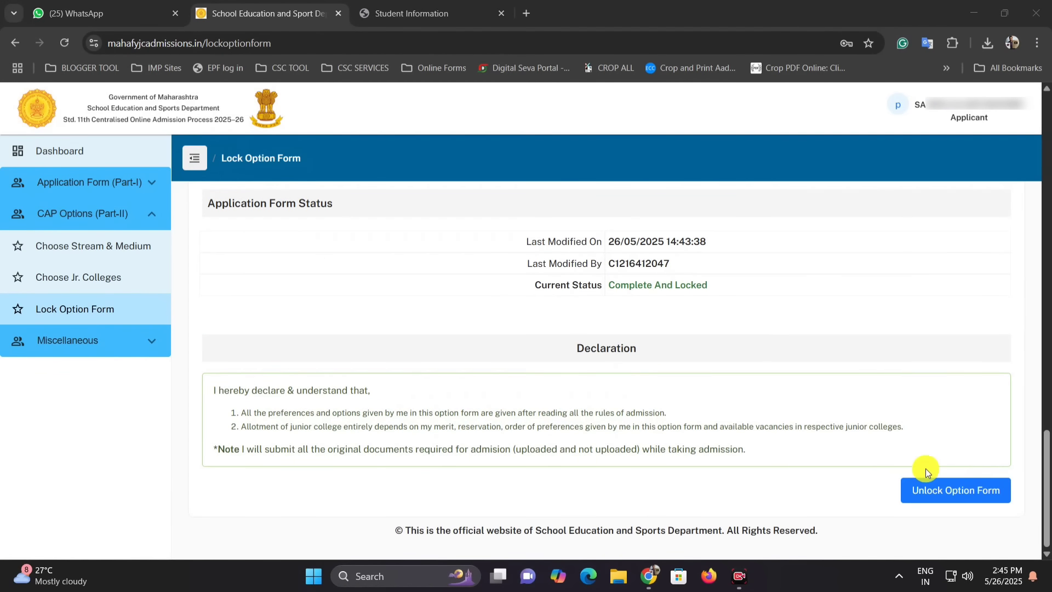
Step: Check the option form's current status, plus the Part-I application form and Part-II CAP option form statuses on the dashboard
{"action": "left_click_drag", "start_coordinate": [534, 285], "coordinate": [736, 296]}
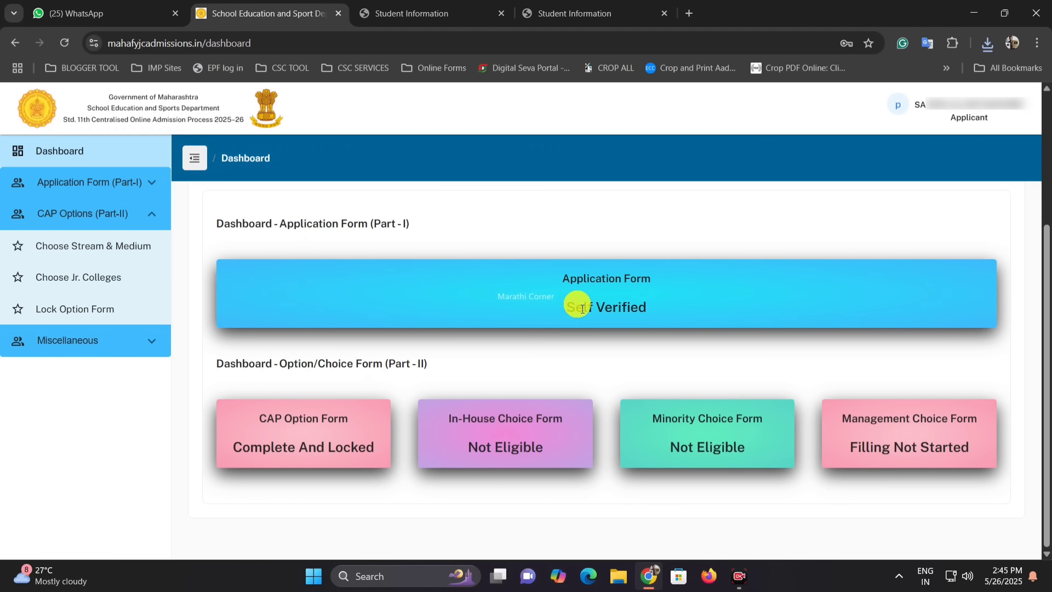
{"action": "left_click", "coordinate": [314, 210]}
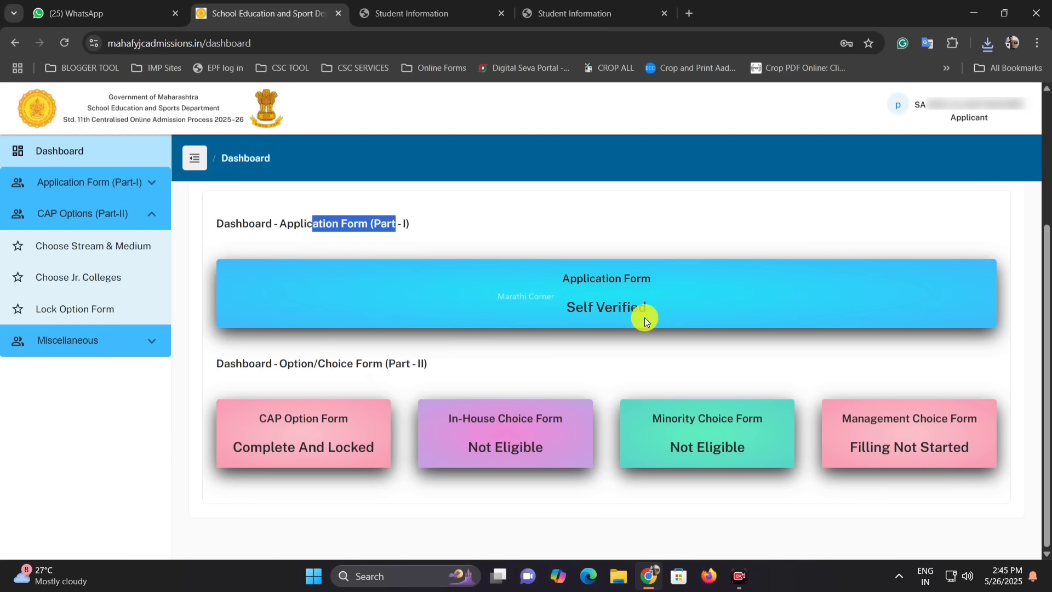
{"action": "left_click_drag", "start_coordinate": [567, 308], "coordinate": [662, 315]}
{"action": "left_click", "coordinate": [662, 316]}
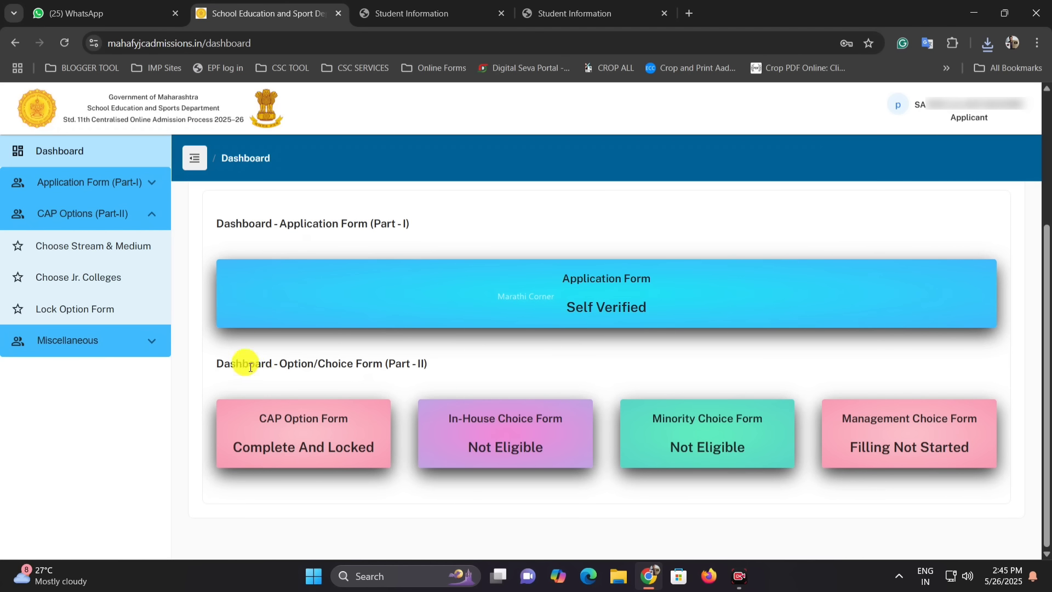
{"action": "left_click_drag", "start_coordinate": [251, 367], "coordinate": [440, 365]}
{"action": "left_click", "coordinate": [415, 378]}
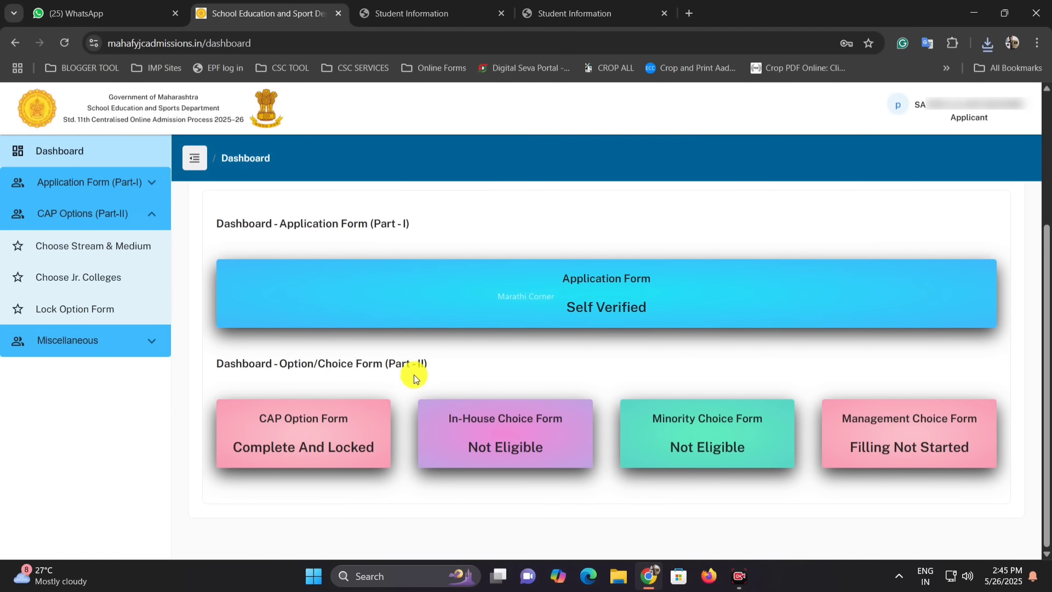
{"action": "left_click_drag", "start_coordinate": [233, 447], "coordinate": [377, 448]}
{"action": "triple_click", "coordinate": [323, 445]}
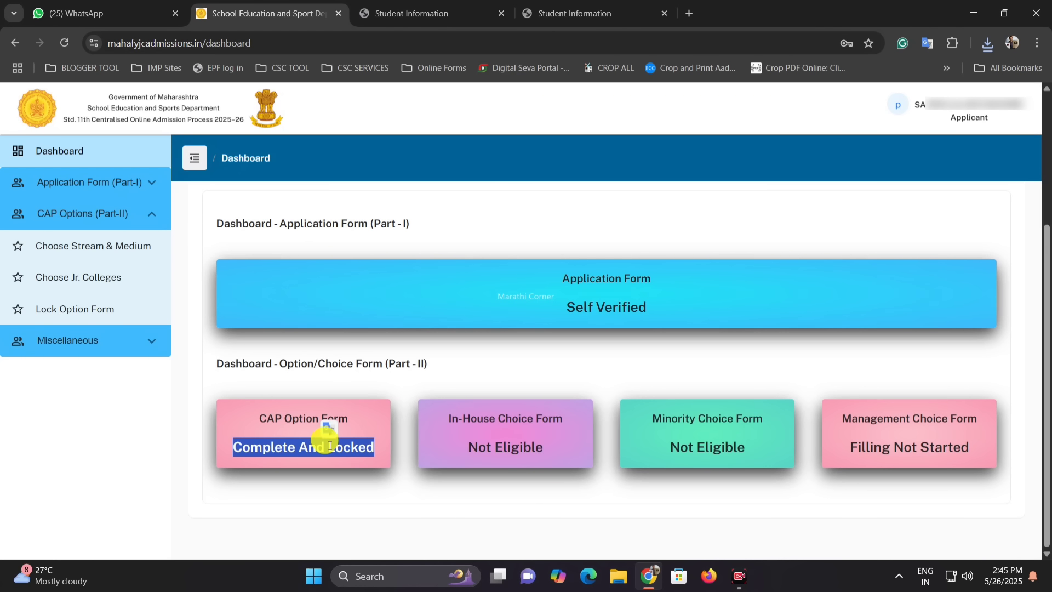
{"action": "left_click", "coordinate": [330, 445]}
{"action": "left_click_drag", "start_coordinate": [283, 418], "coordinate": [404, 371]}
{"action": "left_click", "coordinate": [324, 414]}
{"action": "left_click_drag", "start_coordinate": [340, 220], "coordinate": [396, 223]}
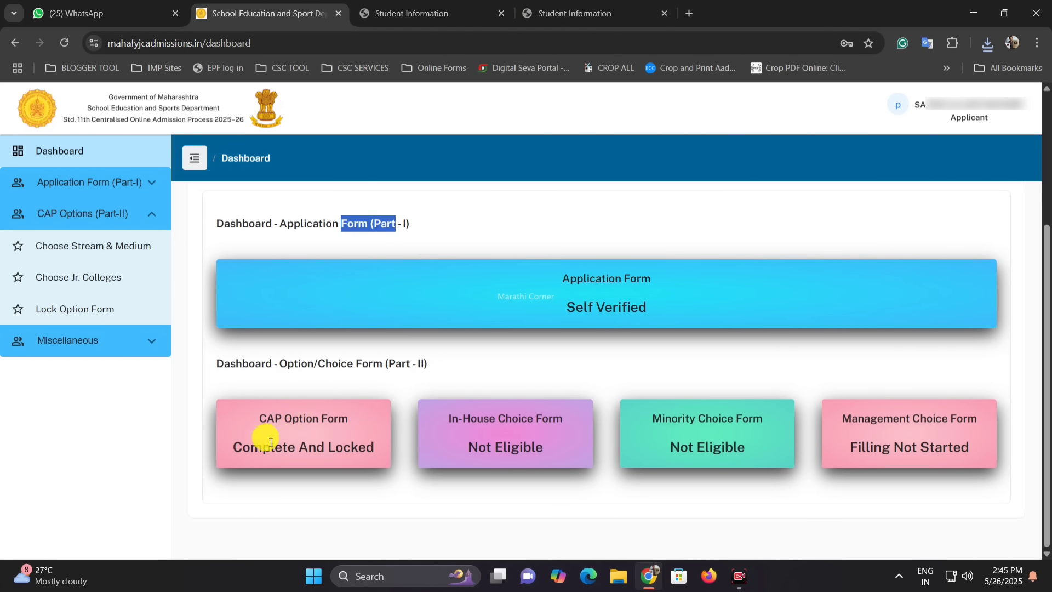
{"action": "left_click_drag", "start_coordinate": [251, 446], "coordinate": [343, 452]}
{"action": "left_click_drag", "start_coordinate": [575, 307], "coordinate": [632, 308]}
{"action": "left_click", "coordinate": [635, 308]}
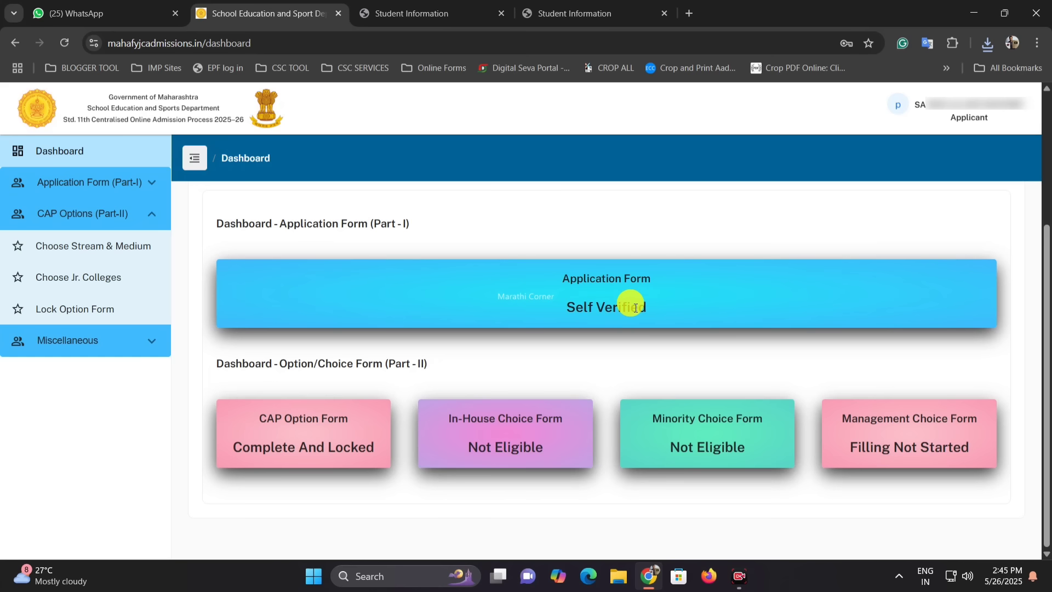